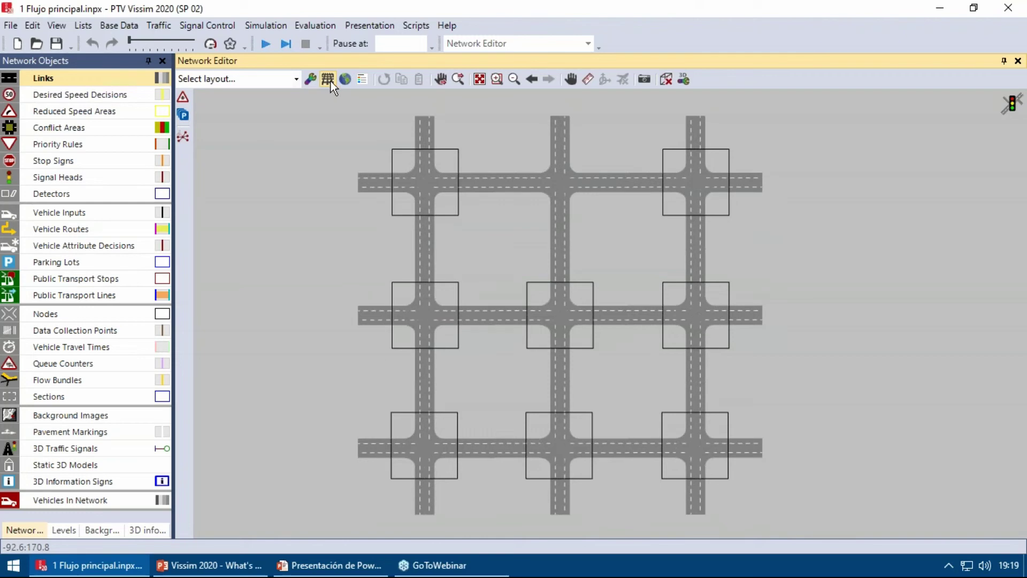
Look at the network in wireframe display, then restore the normal road display.
left_click(331, 81)
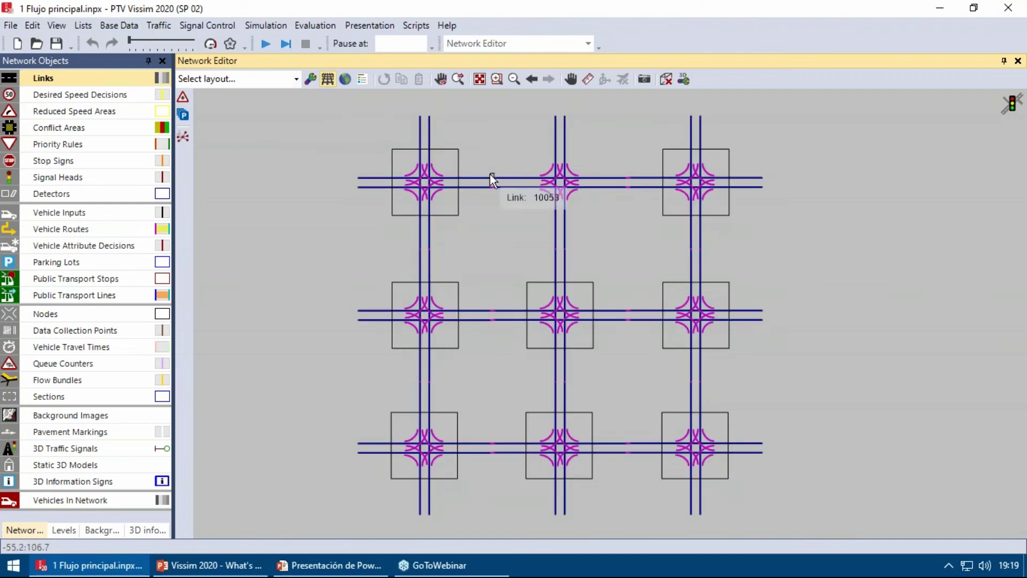
left_click(327, 80)
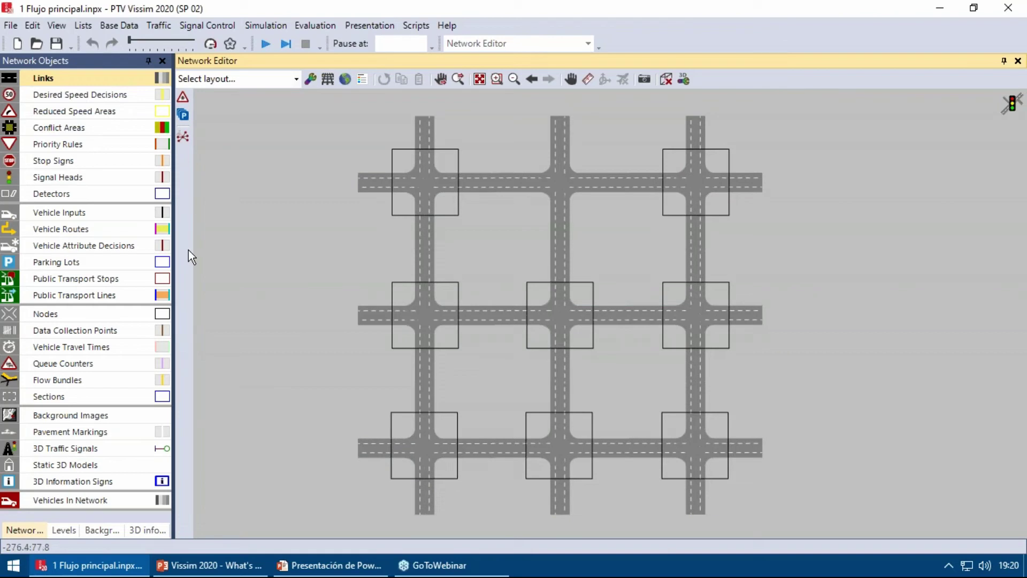
Define a major flow along the northernmost road from its east end to its west end, and examine the conflict areas at the northeast node.
left_click(184, 97)
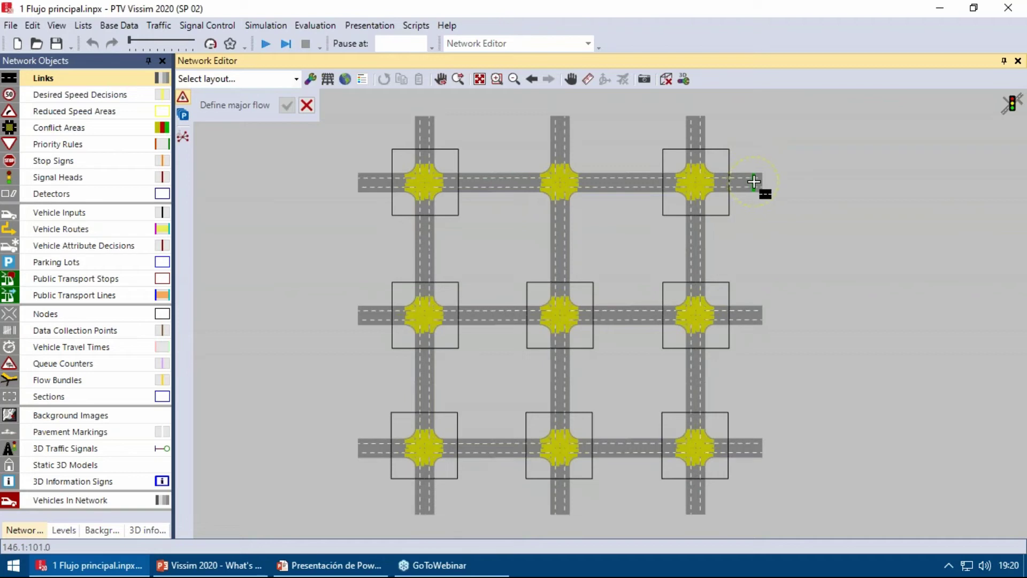
left_click_drag(753, 182, 367, 184)
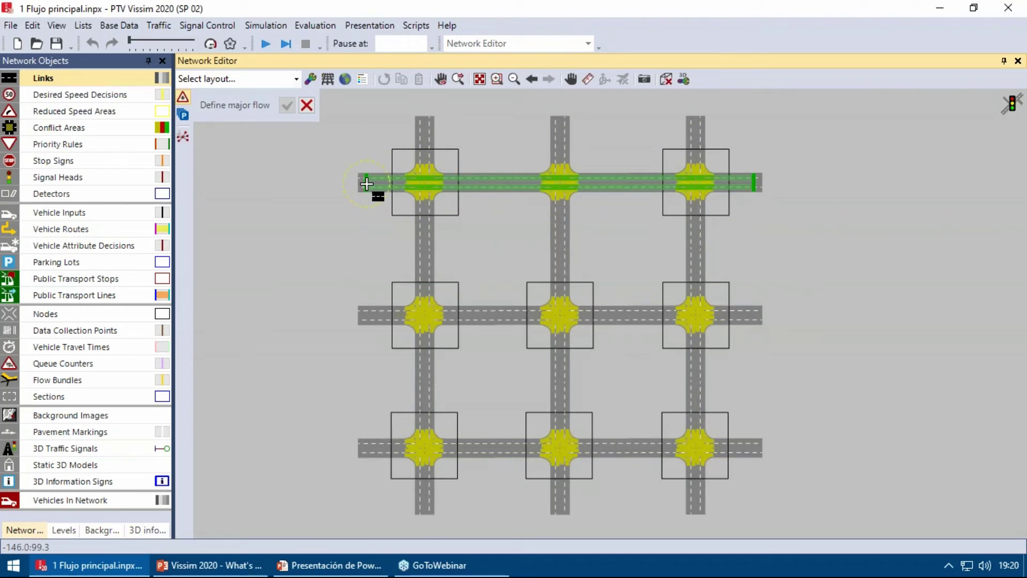
left_click_drag(367, 184, 367, 184)
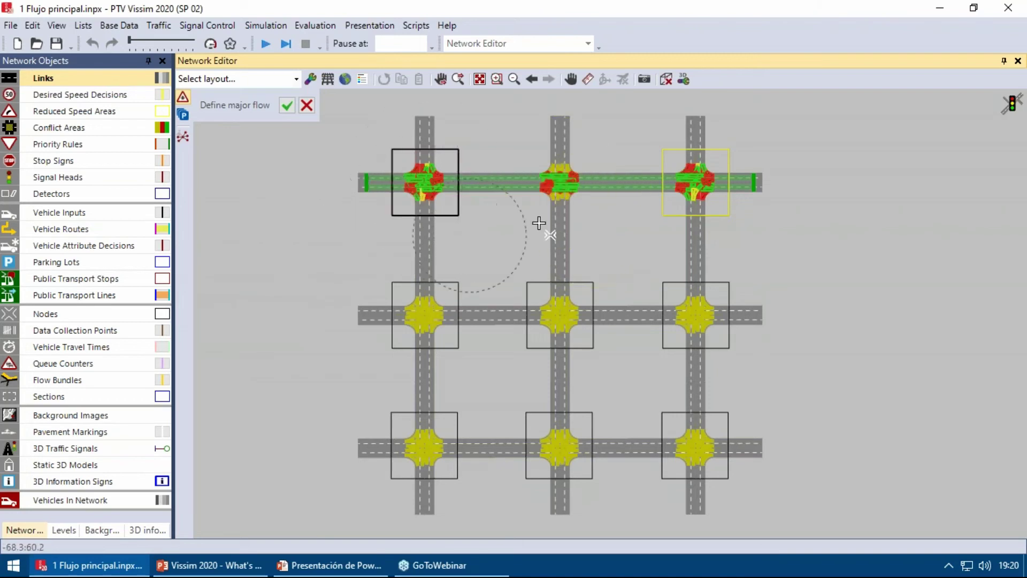
scroll(760, 234, "up", 6)
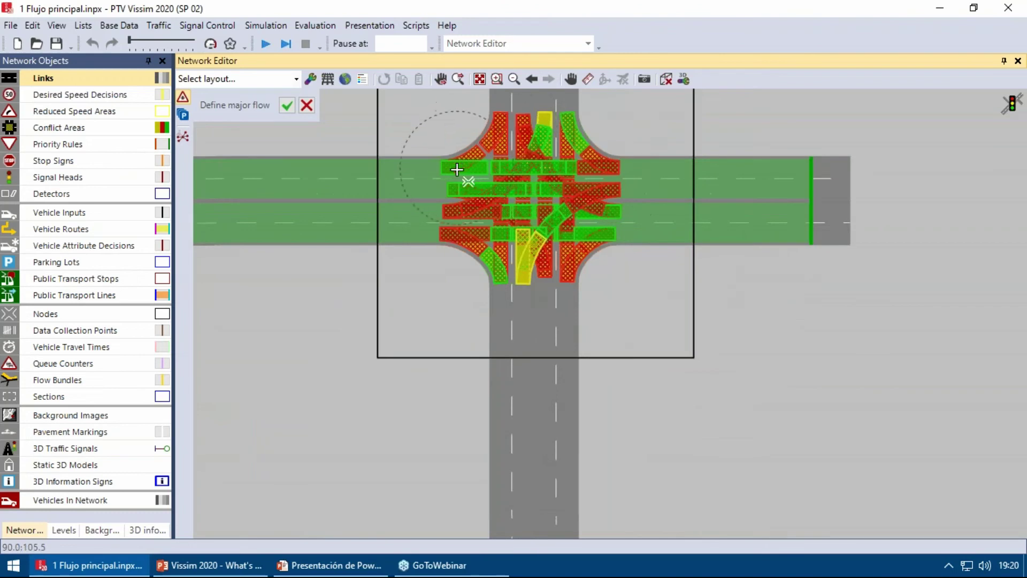
left_click_drag(460, 221, 470, 293)
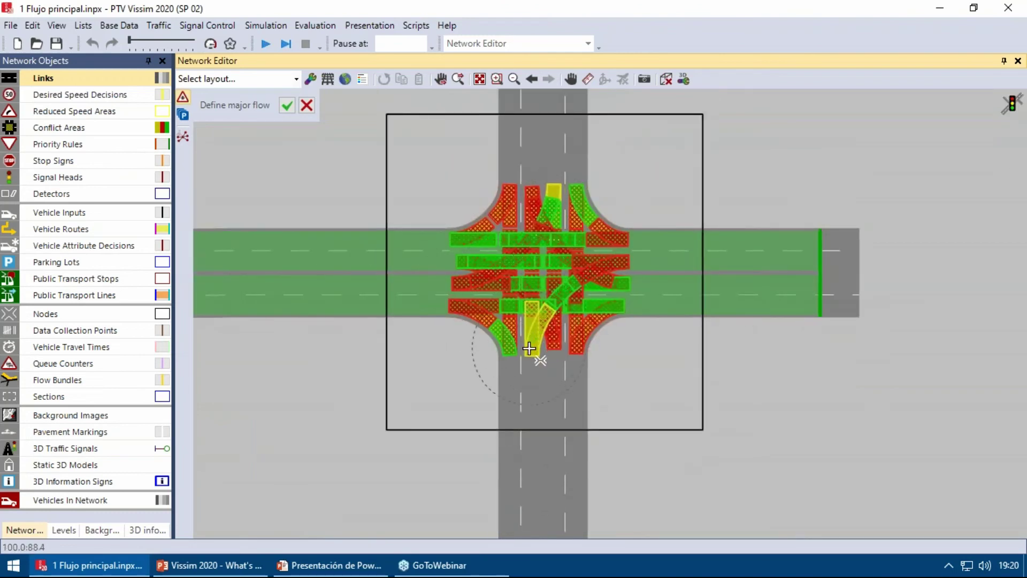
scroll(695, 310, "down", 2)
scroll(695, 310, "down", 4)
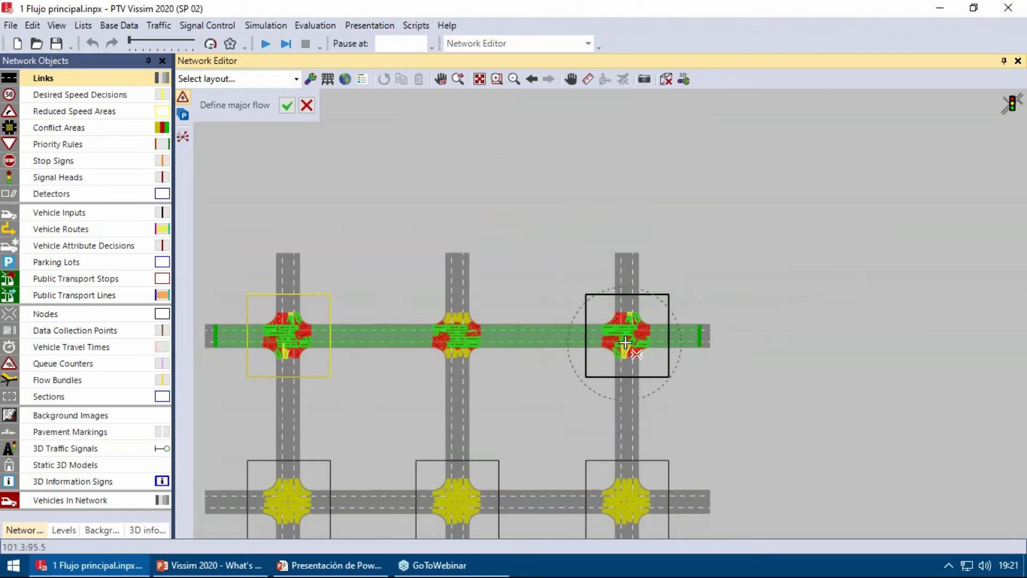
Deselect the northeast node, reselect it to compare the conflict areas, and deselect it again.
left_click(667, 377)
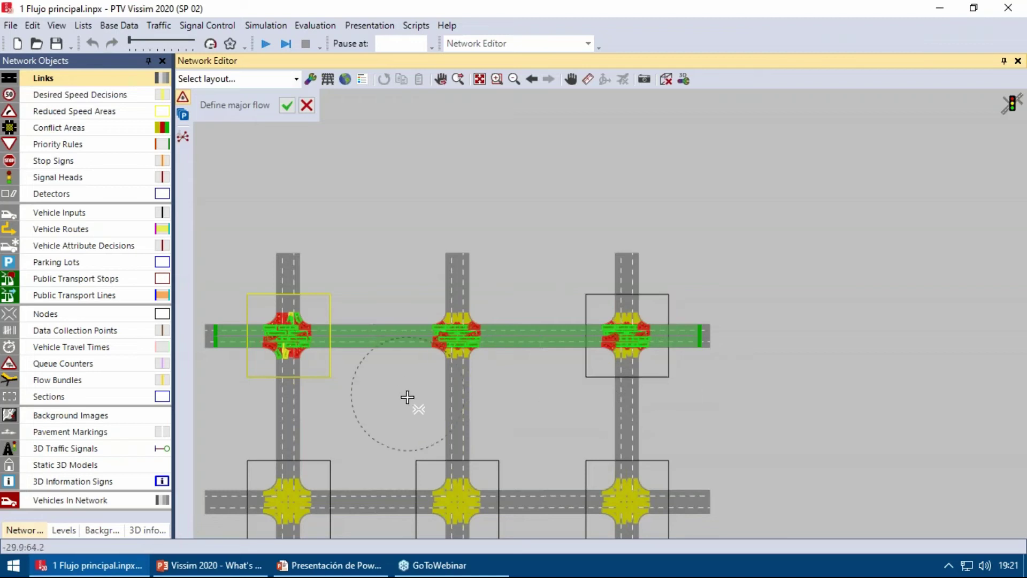
scroll(571, 399, "up", 3)
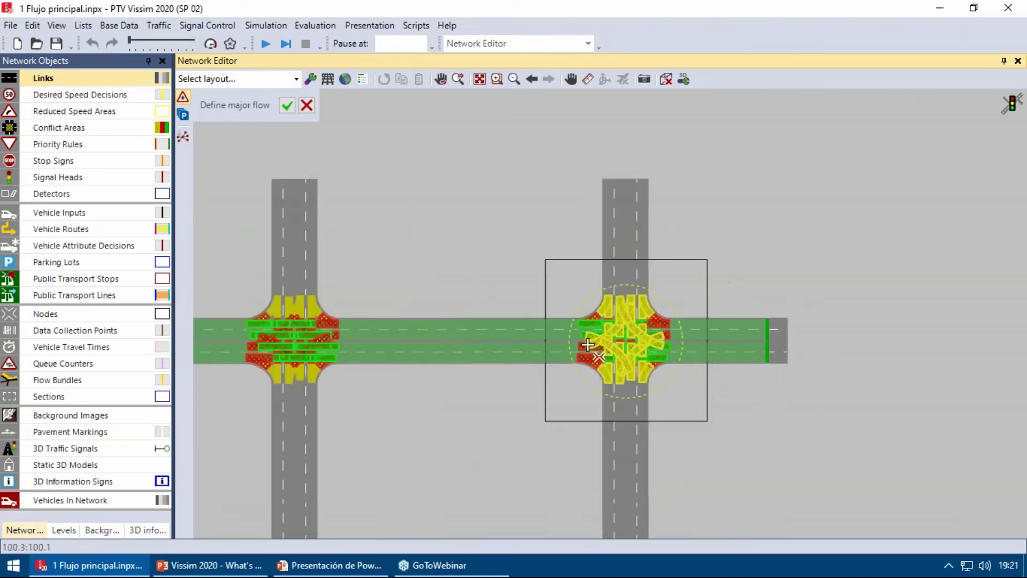
left_click(676, 419)
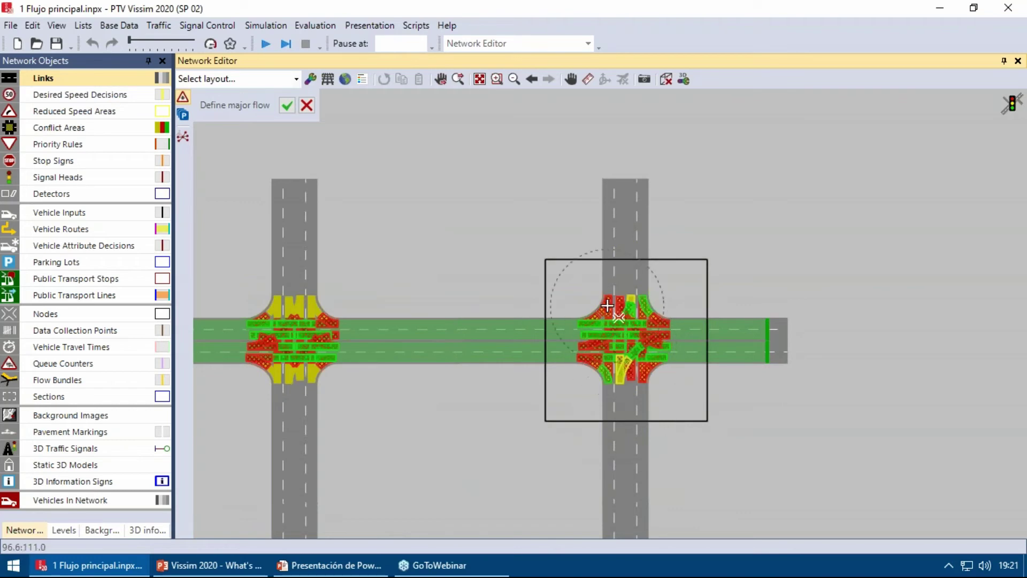
left_click(669, 419)
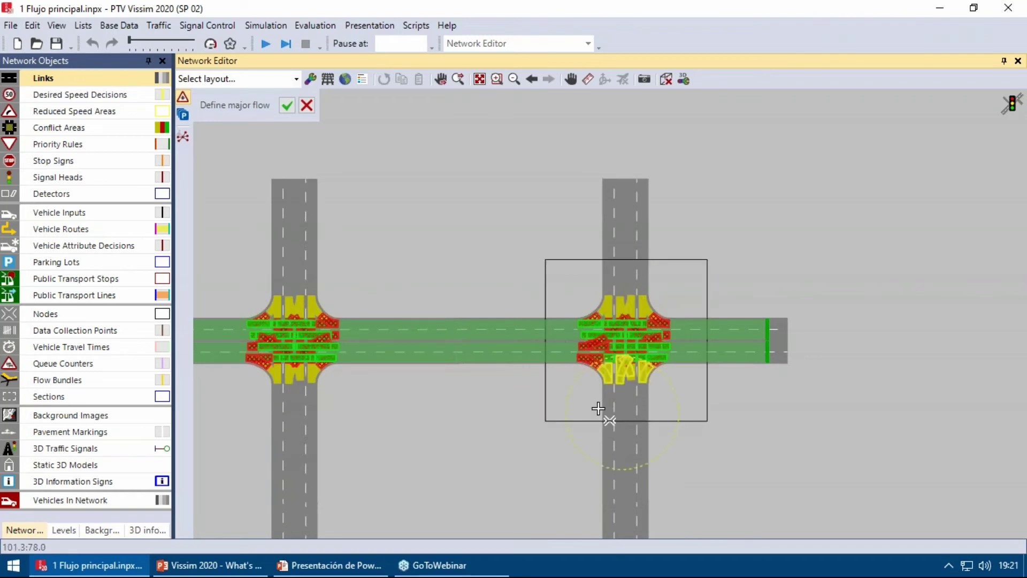
Try a temporary node at the middle intersection of the northernmost road, remove it, and apply the major flow.
scroll(588, 385, "down", 3)
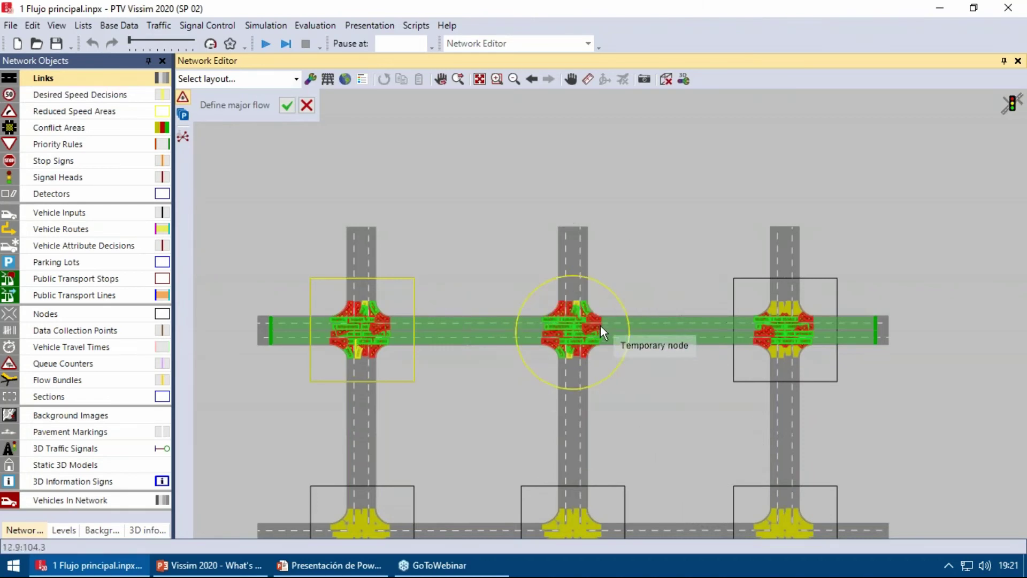
left_click(608, 364)
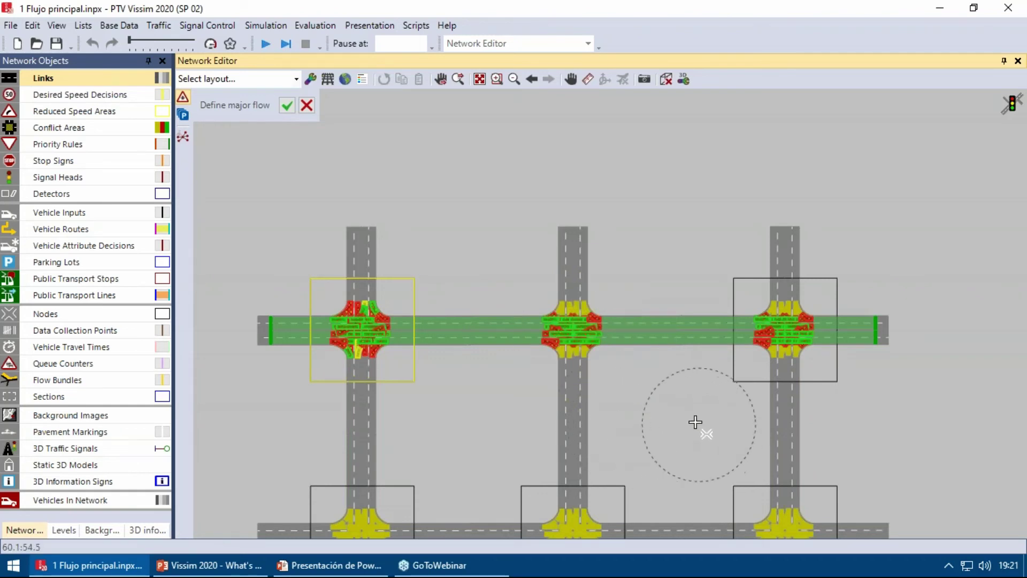
left_click(287, 106)
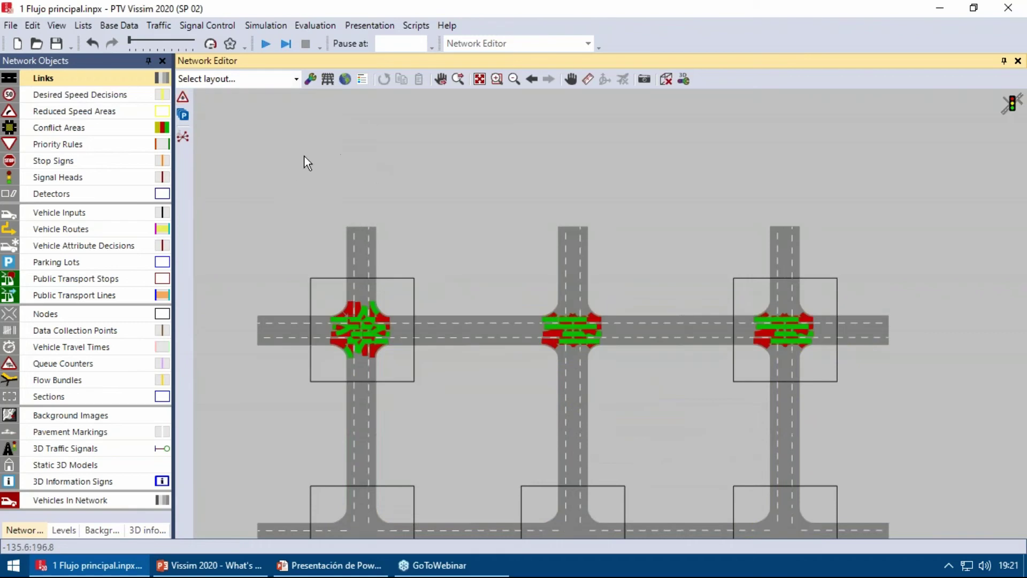
Undo the major flow applied along the northernmost road.
scroll(657, 369, "down", 4)
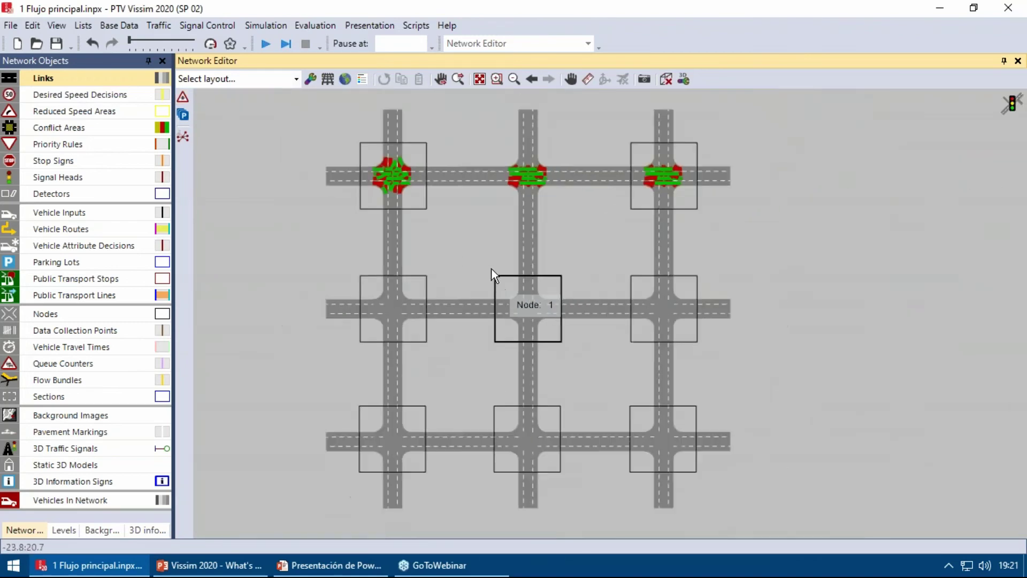
left_click_drag(386, 101, 389, 156)
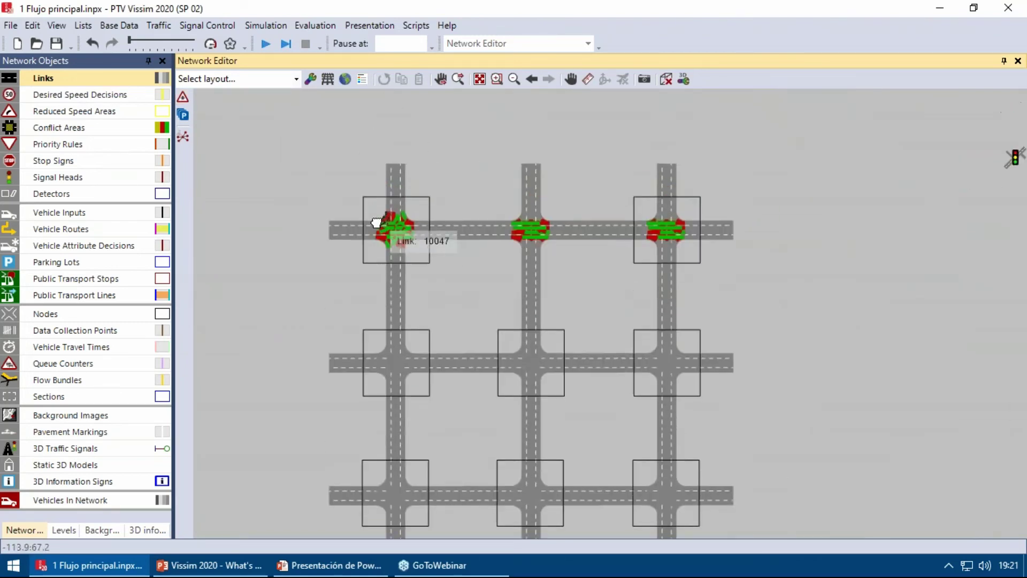
left_click(471, 270)
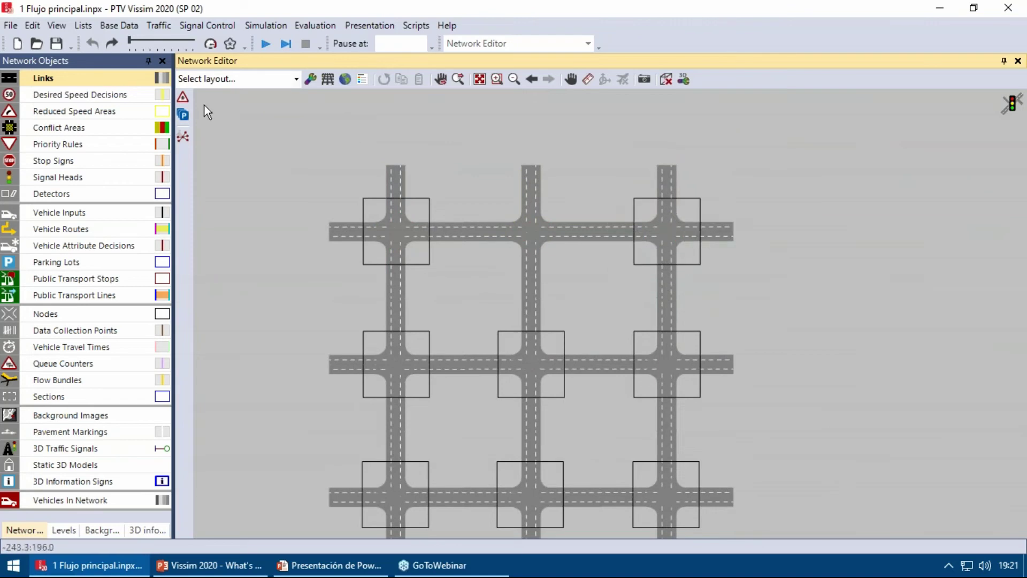
Define a staircase-shaped major flow from the east end of the northernmost road to the west end of the southernmost road.
left_click(182, 98)
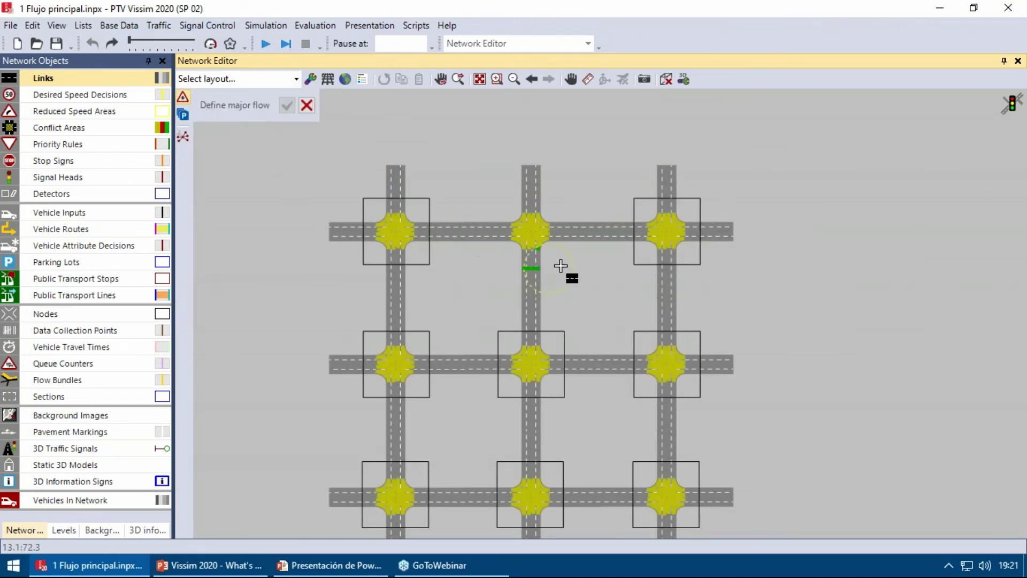
left_click(726, 235)
left_click_drag(580, 275, 637, 214)
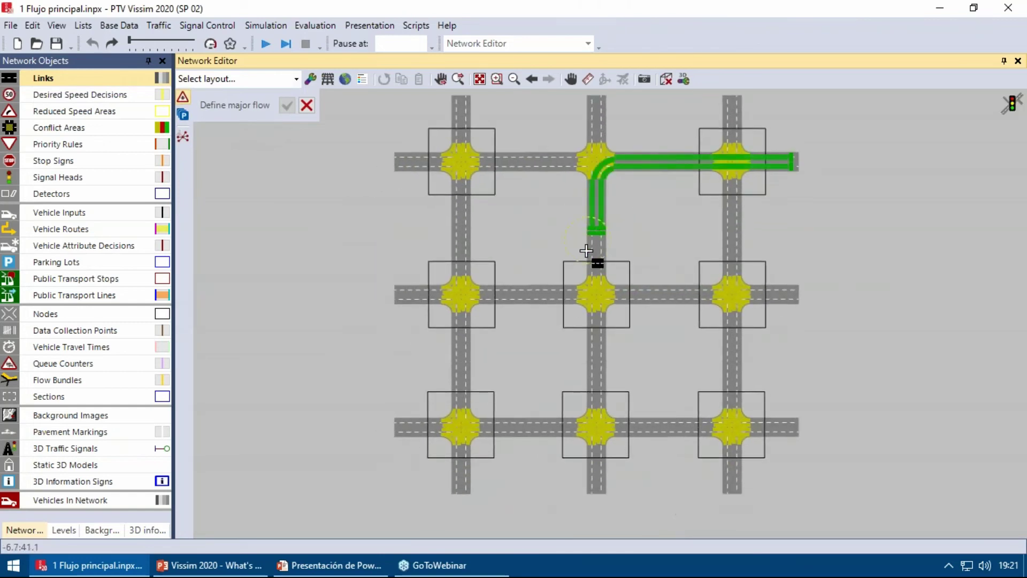
left_click(423, 425)
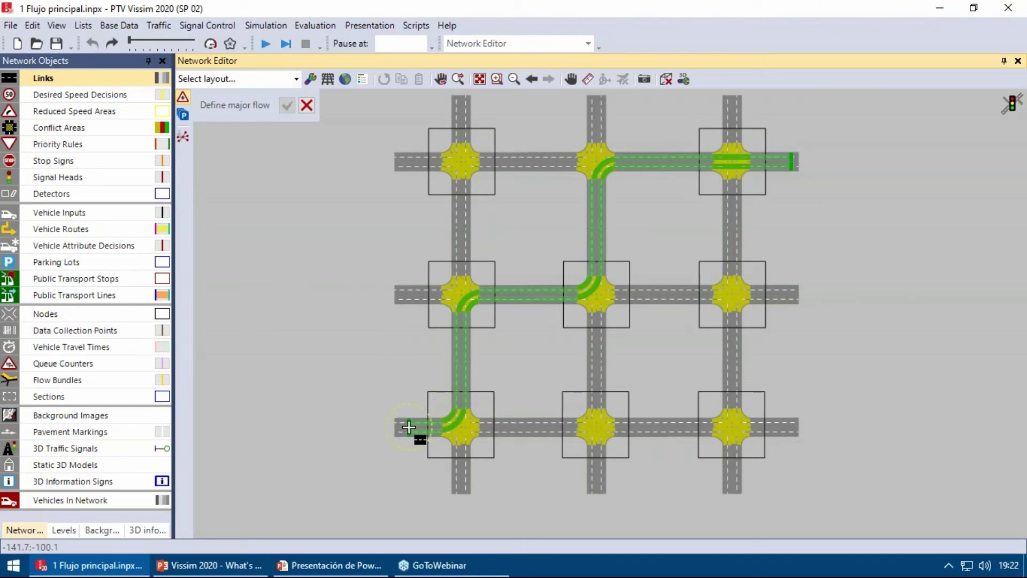
left_click(409, 427)
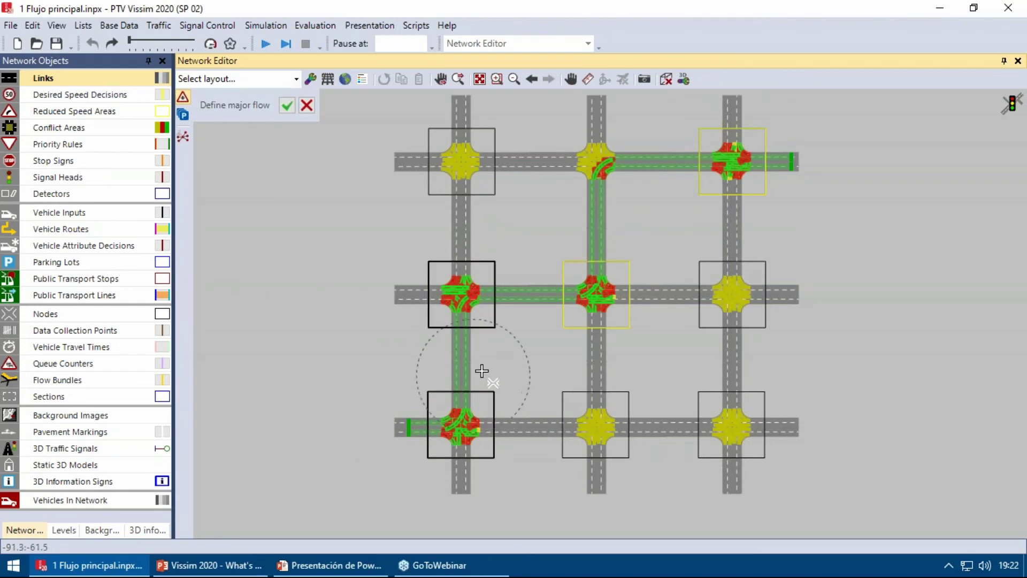
Deselect the central, middle-west and southwest nodes on the staircase-shaped route, keep the northeast node selected, and apply the flow.
scroll(532, 362, "up", 3)
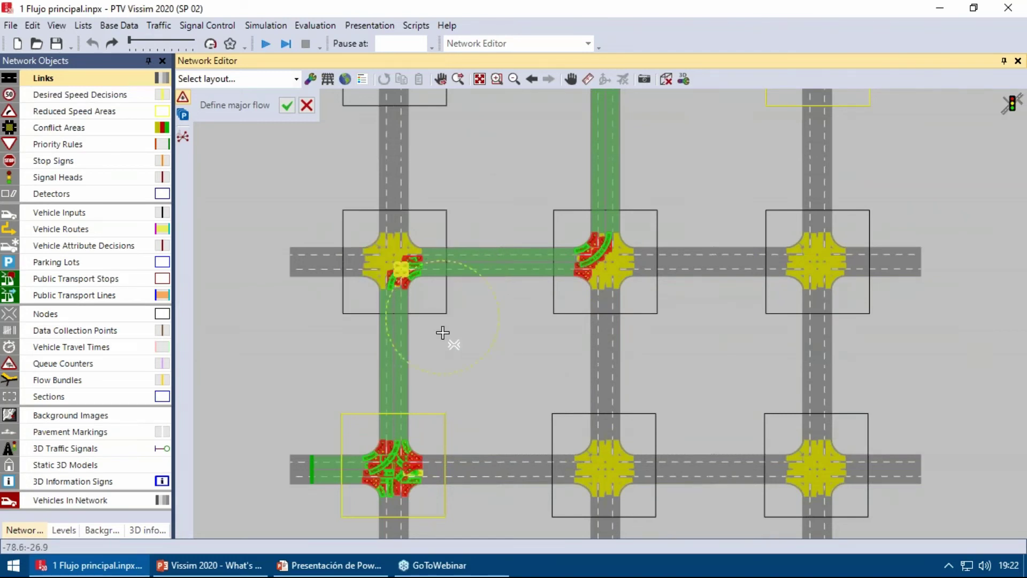
left_click(444, 418)
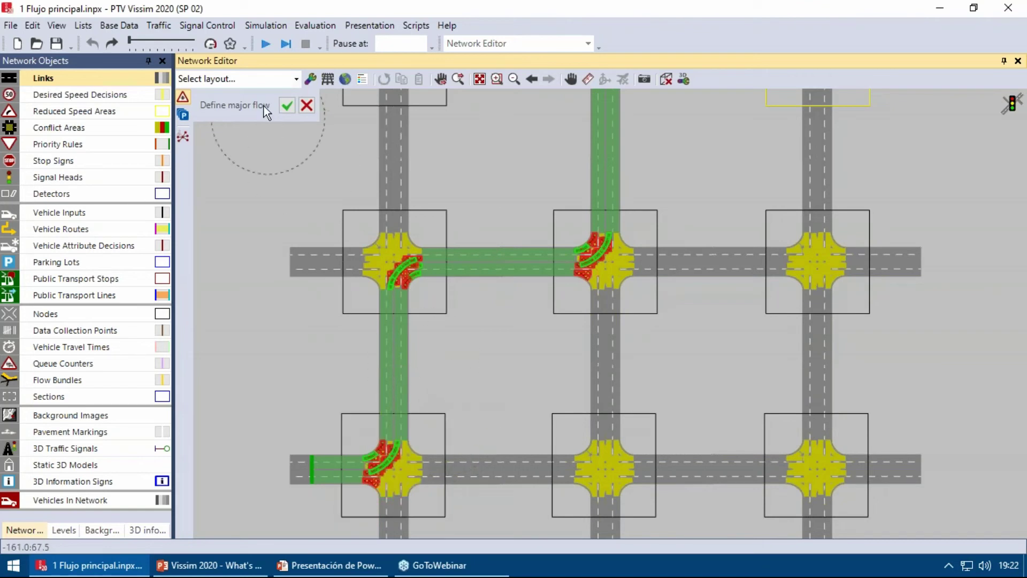
left_click(287, 106)
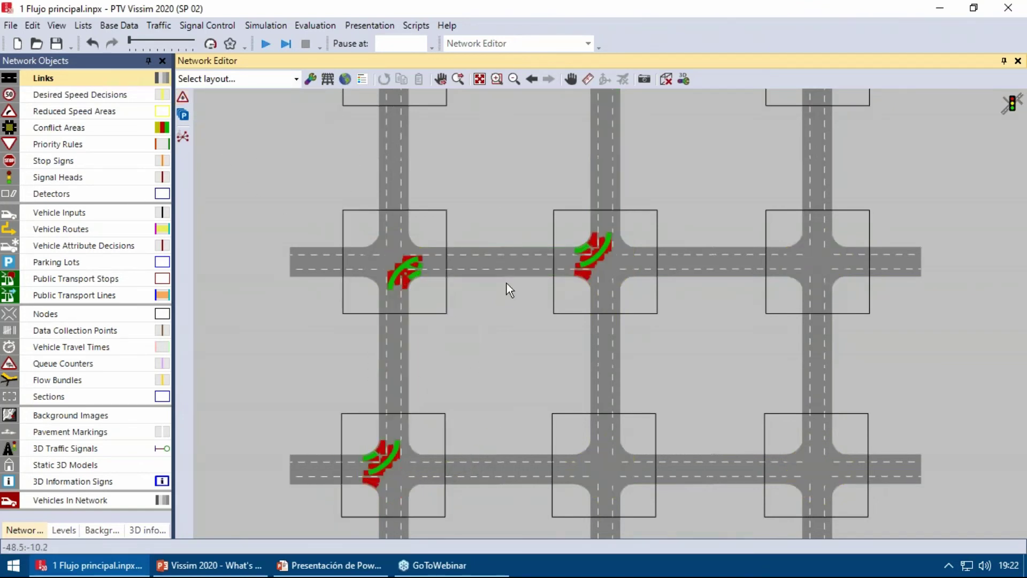
Define and apply a major flow along the middle vertical road from its north end to its south end, keeping both of its nodes selected.
scroll(506, 284, "down", 2)
left_click_drag(543, 267, 459, 397)
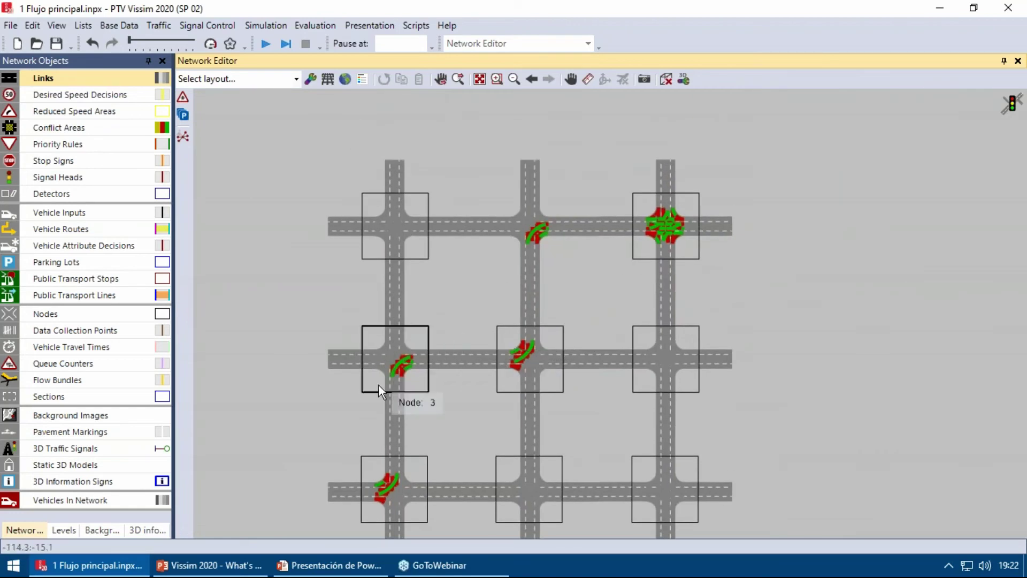
scroll(675, 204, "up", 2)
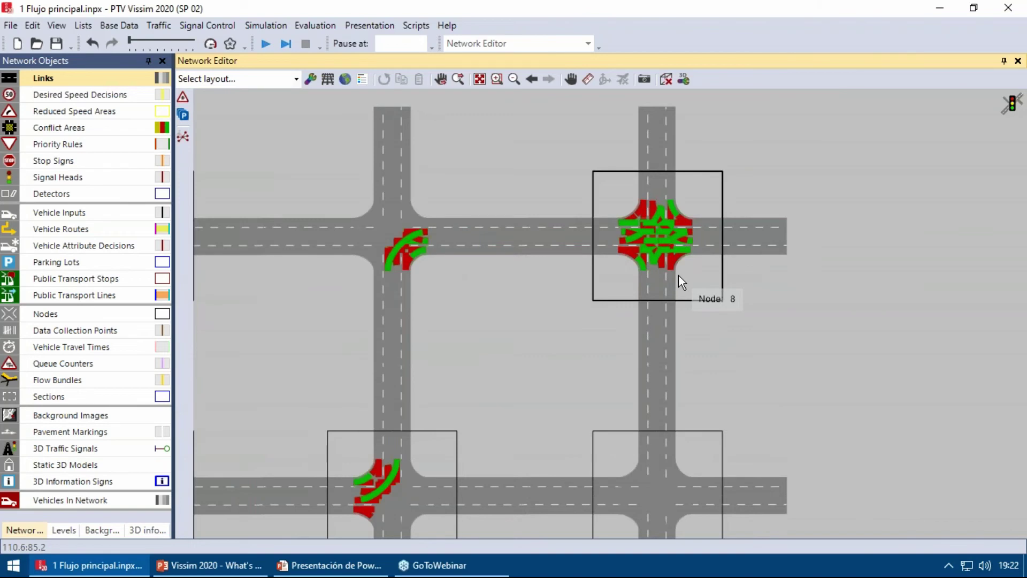
scroll(526, 235, "down", 3)
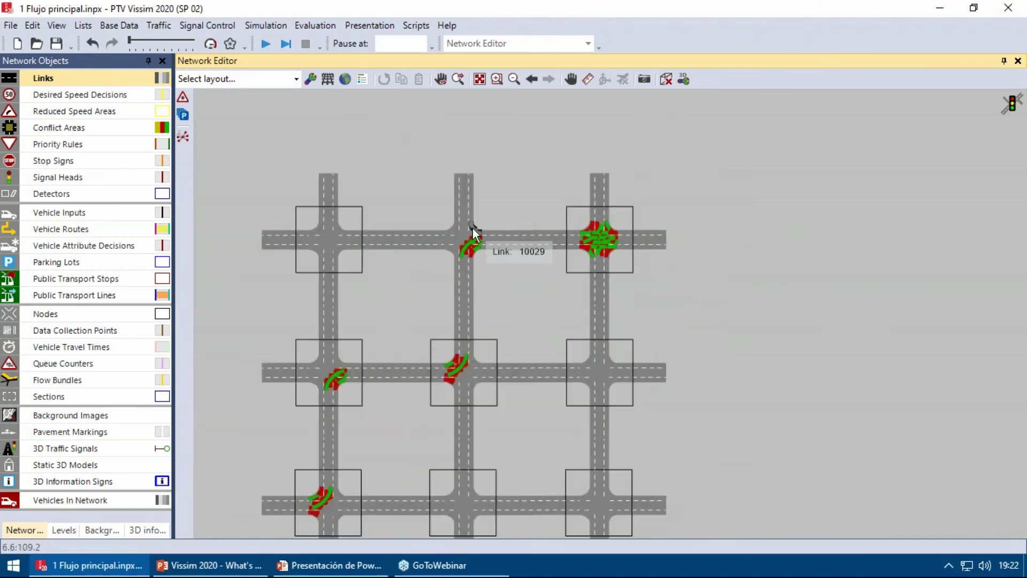
left_click(184, 97)
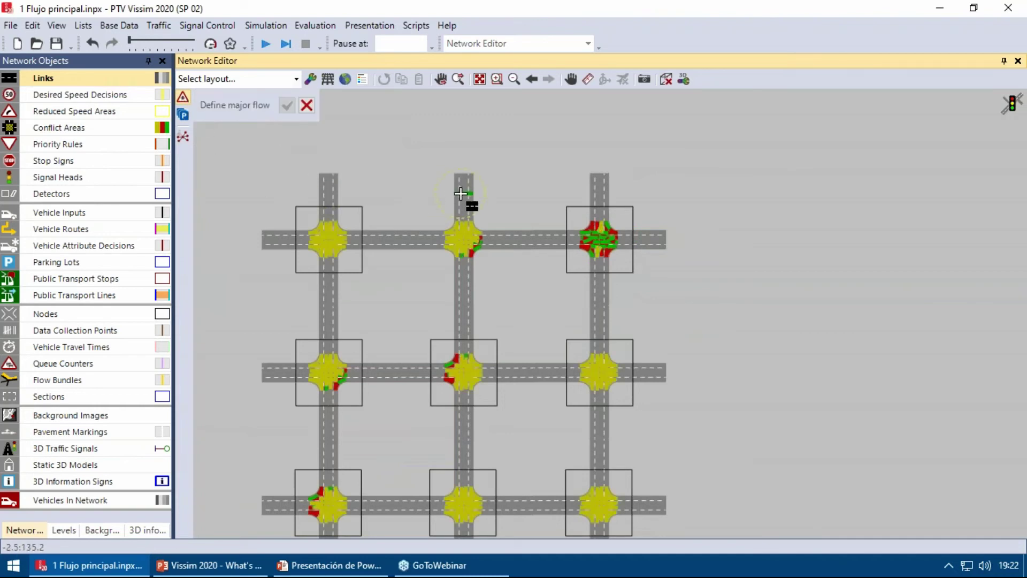
mouse_move(464, 183)
left_mouse_down()
mouse_move(477, 269)
mouse_move(484, 182)
mouse_move(484, 441)
left_mouse_up()
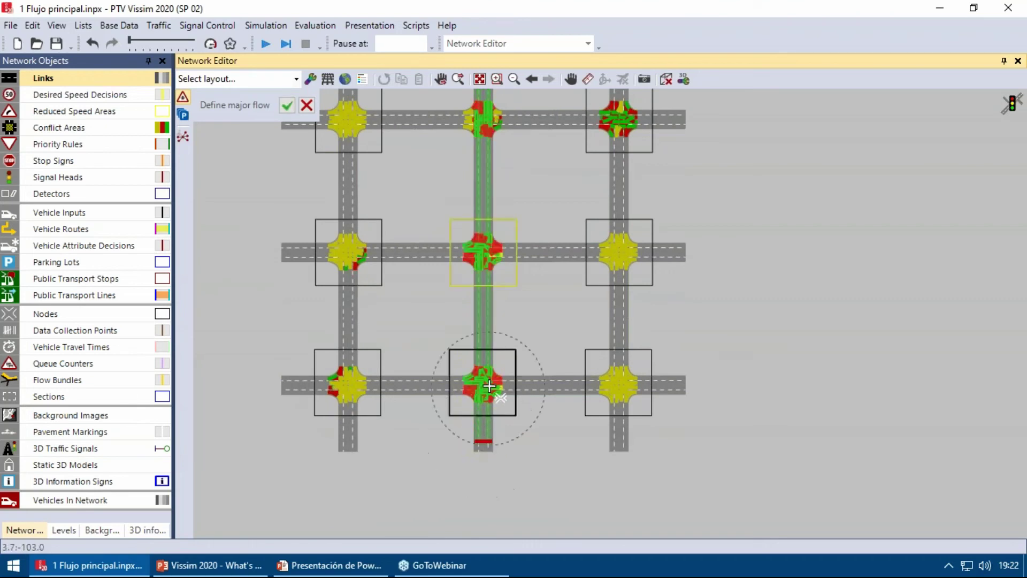
left_click(287, 106)
Show the entire network to review the conflict areas, and switch to the Vissim 2020 PowerPoint presentation.
left_click_drag(264, 223, 240, 346)
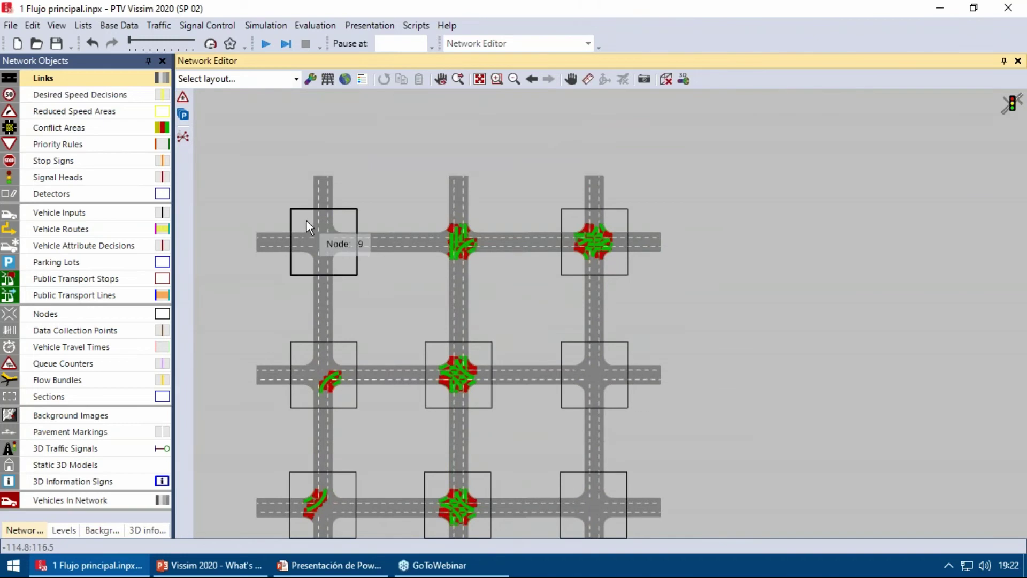
left_click_drag(314, 318, 371, 245)
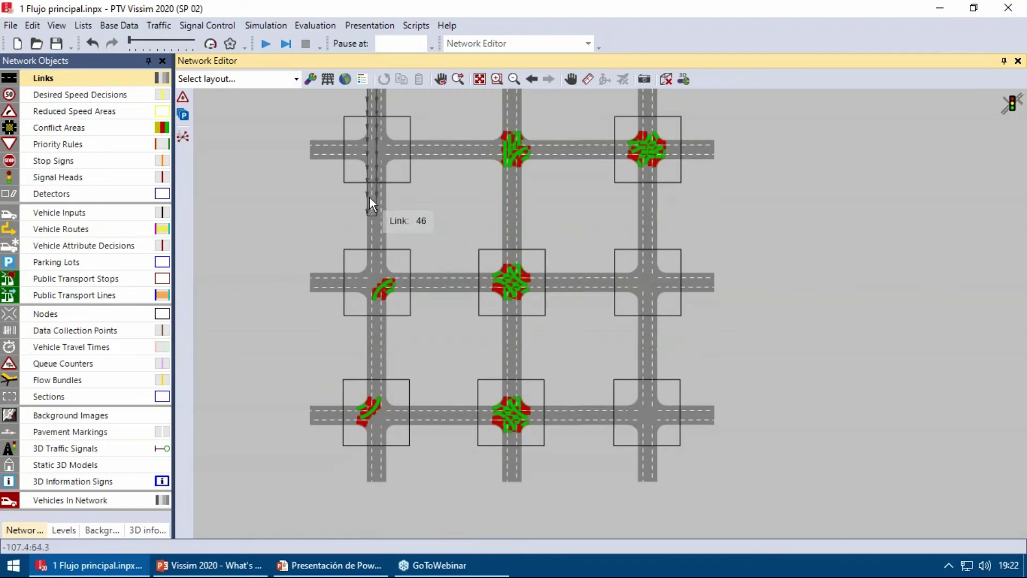
left_click_drag(345, 199, 312, 218)
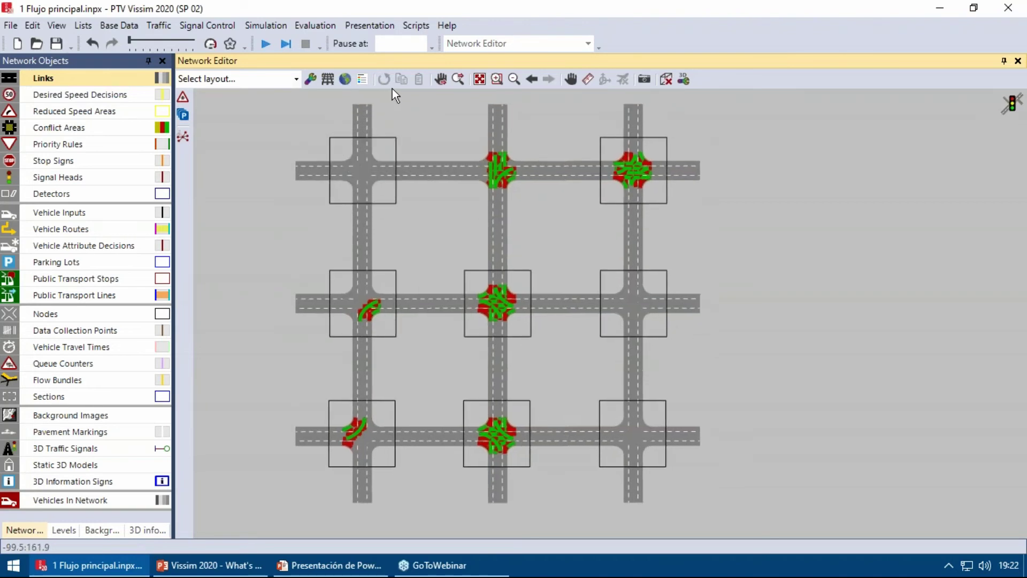
left_click(478, 80)
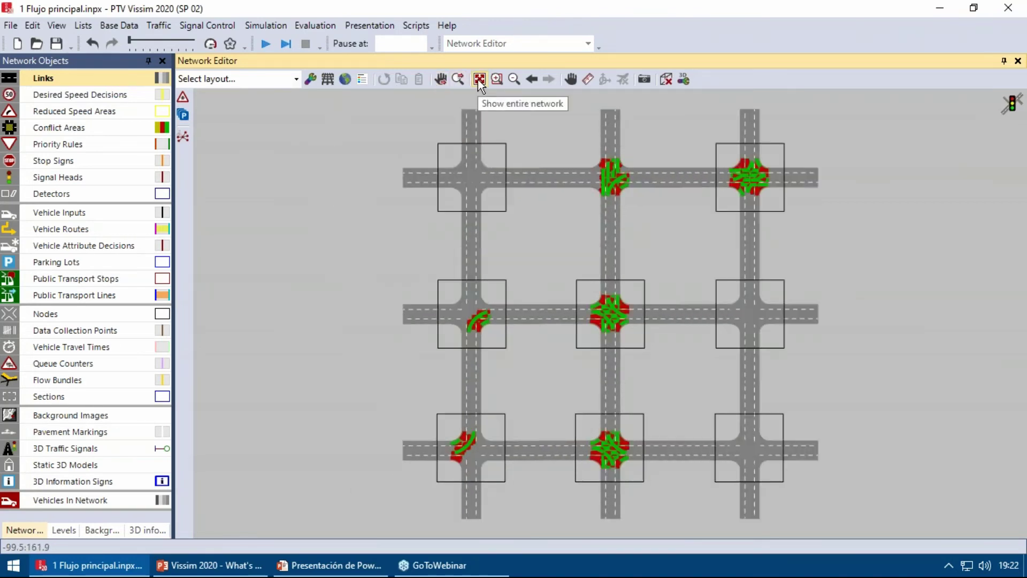
left_click(210, 568)
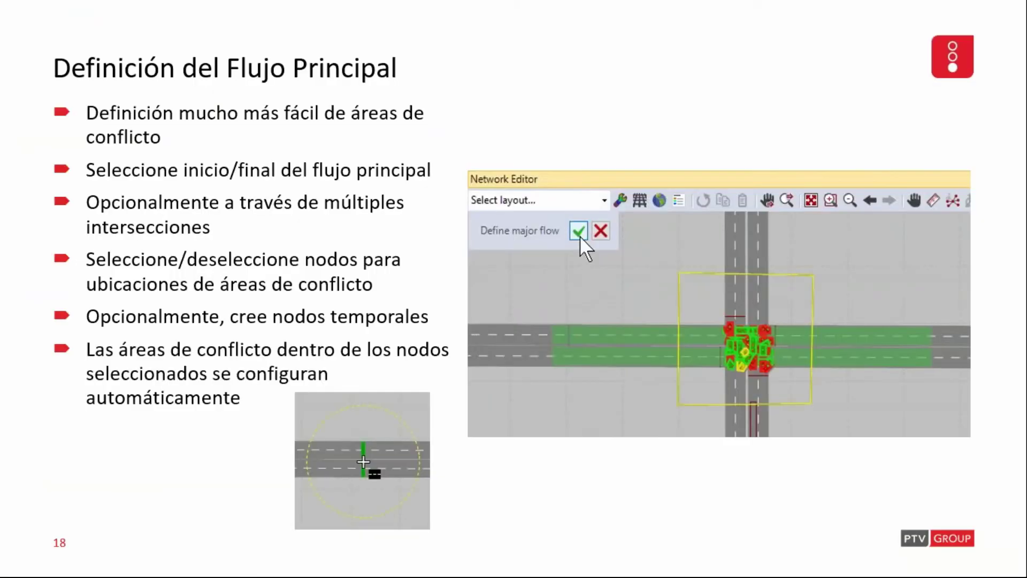
Advance the presentation to the "Sistema de Transporte Inteligente (ITS)" slide on actuated signals.
left_click(324, 362)
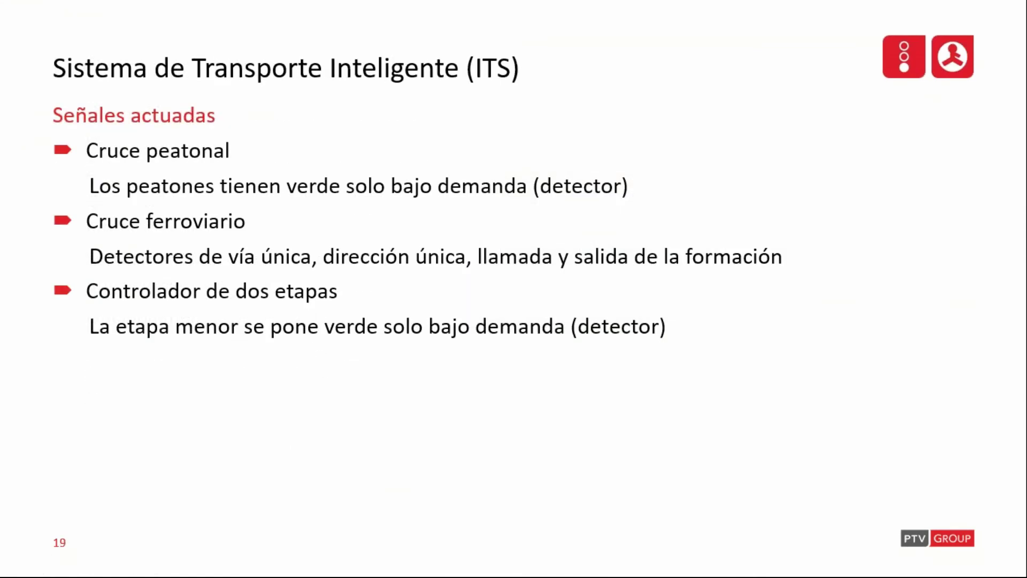
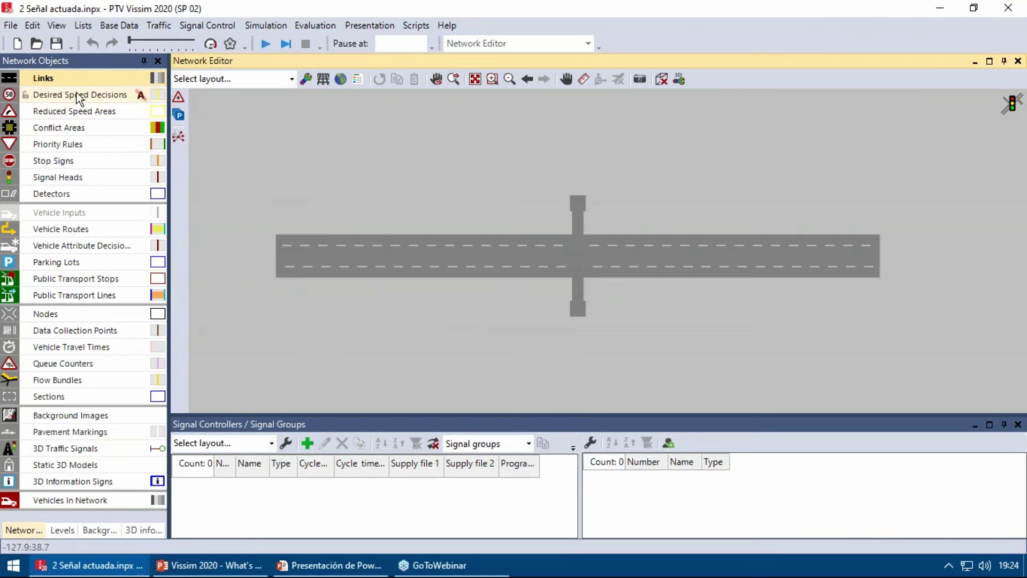
In PTV Vissim, add a signalized pedestrian crossing on the vertical pedestrian link that crosses the road.
left_click(66, 76)
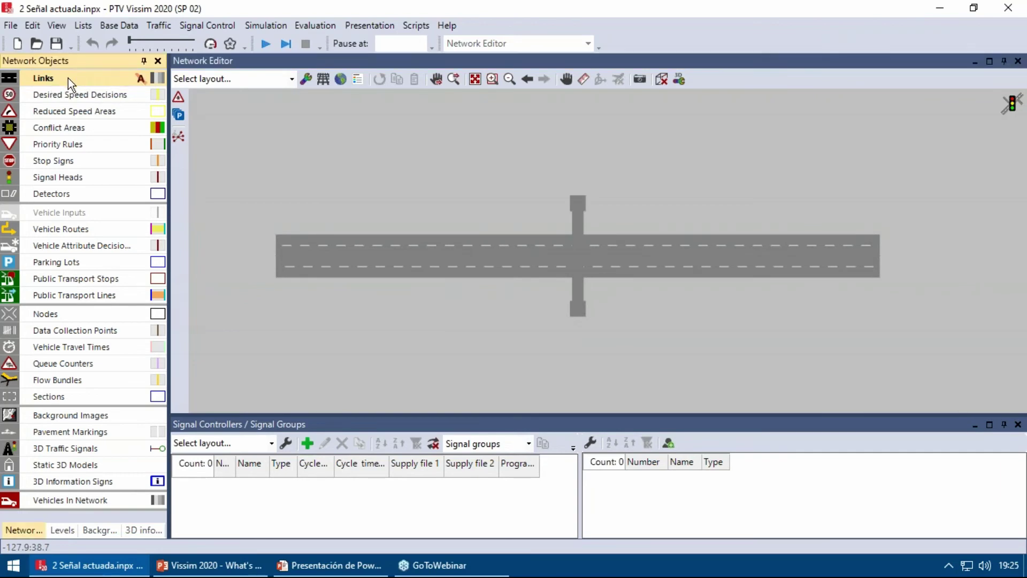
left_click(582, 232)
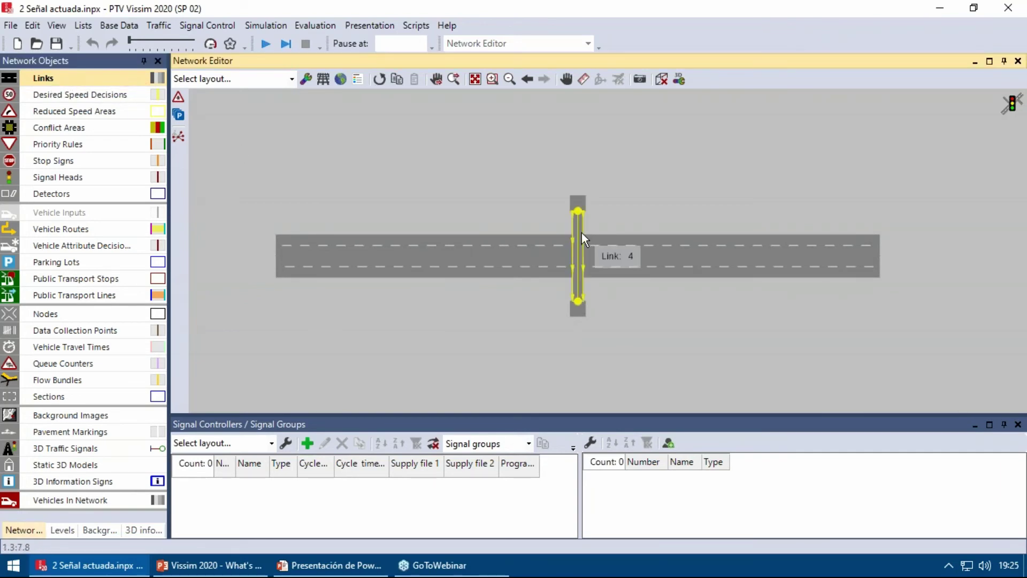
scroll(582, 233, "up", 1)
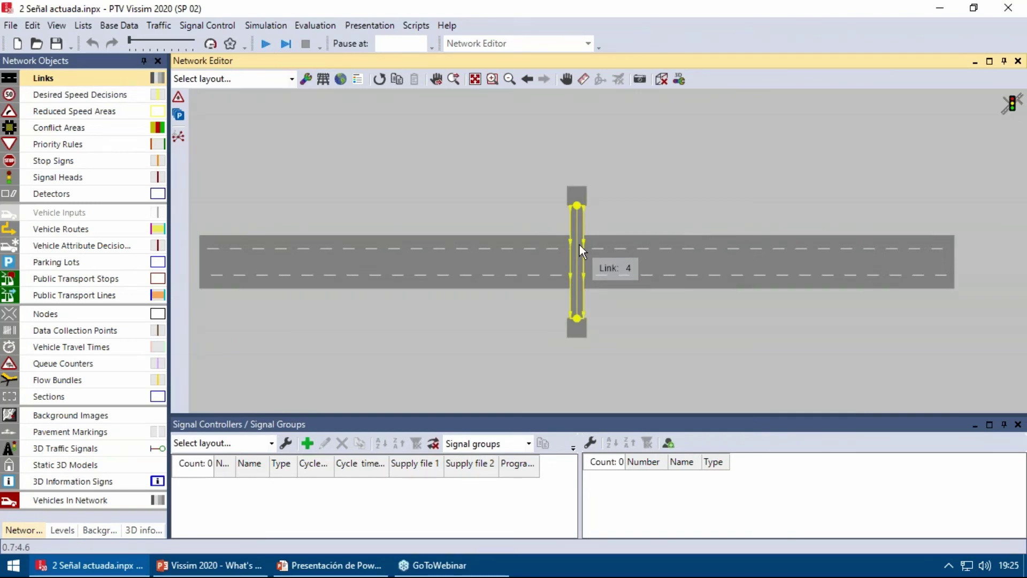
right_click(579, 248)
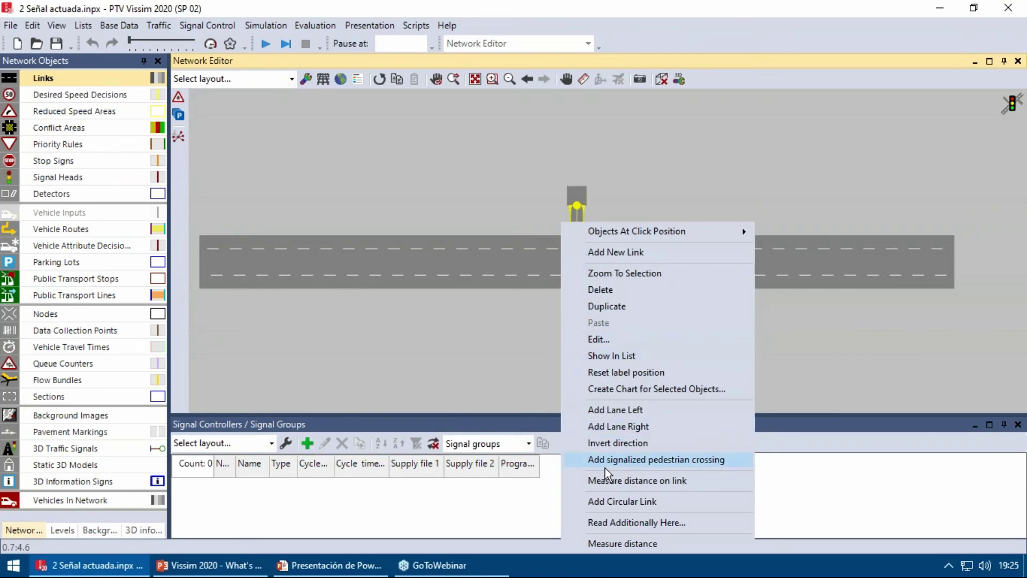
left_click(638, 461)
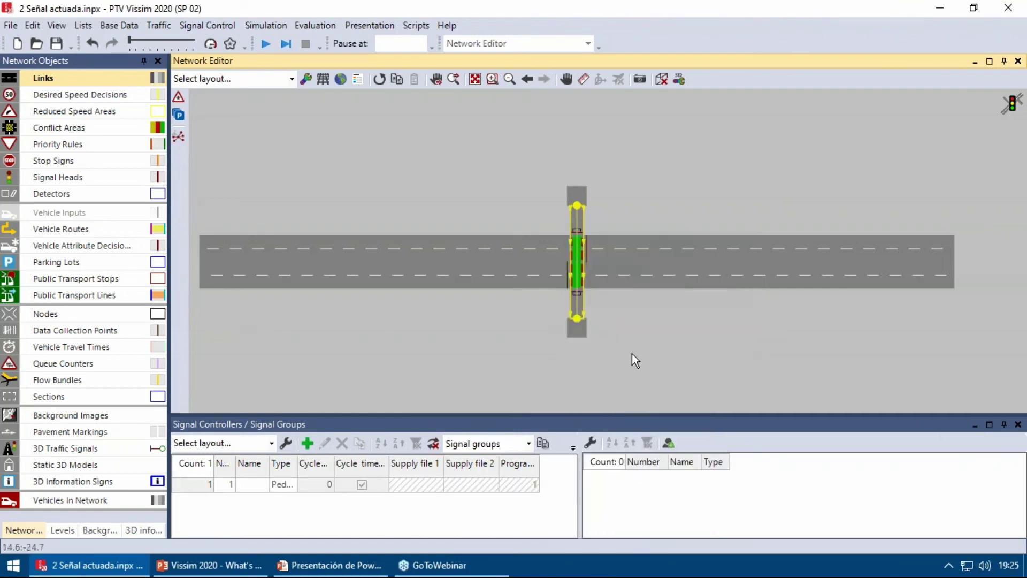
Show the signal head labels and examine the signal heads, detectors and conflict areas at the pedestrian crossing.
scroll(596, 289, "up", 3)
scroll(596, 289, "up", 2)
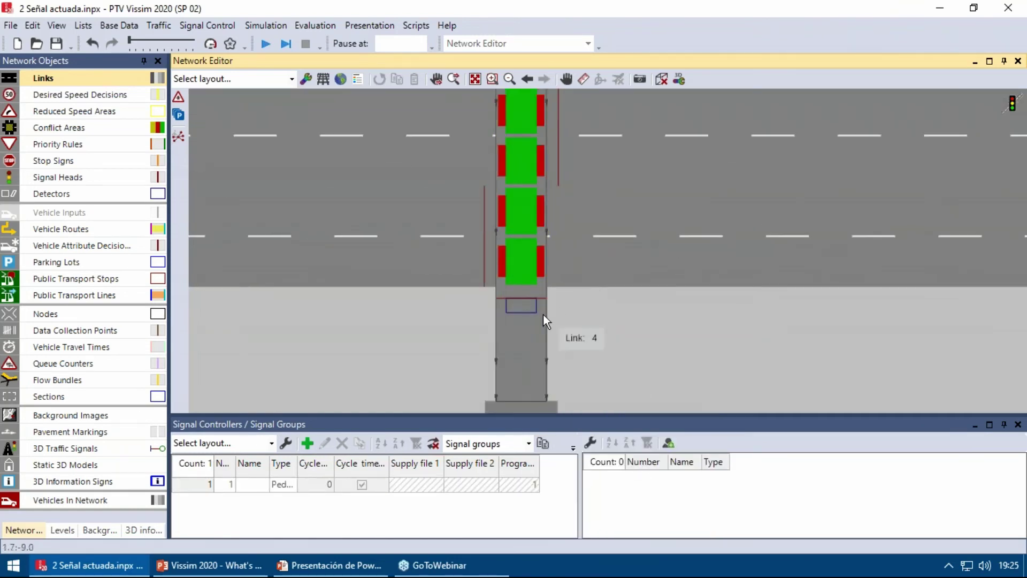
left_click_drag(428, 298, 422, 333)
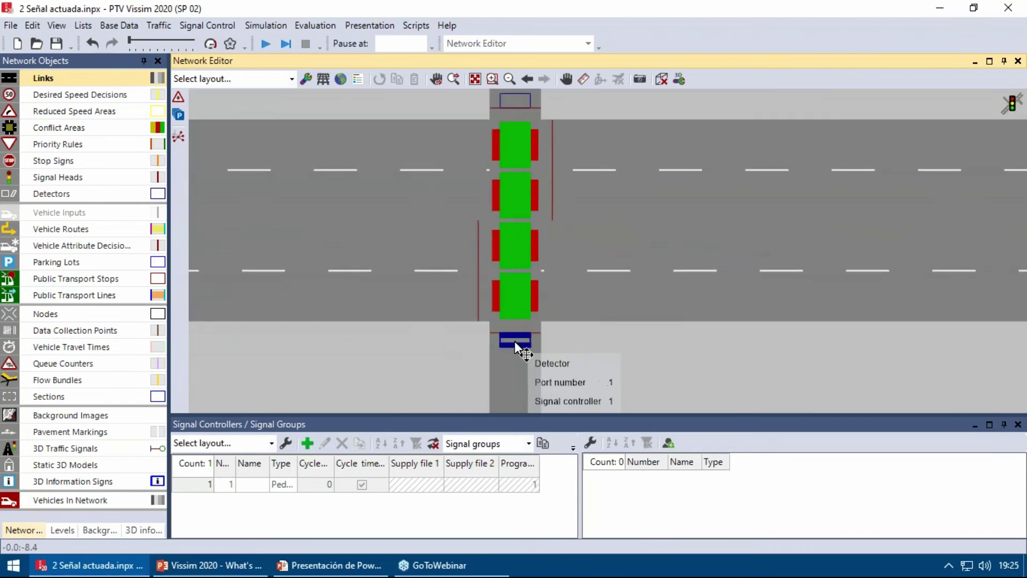
left_click(140, 178)
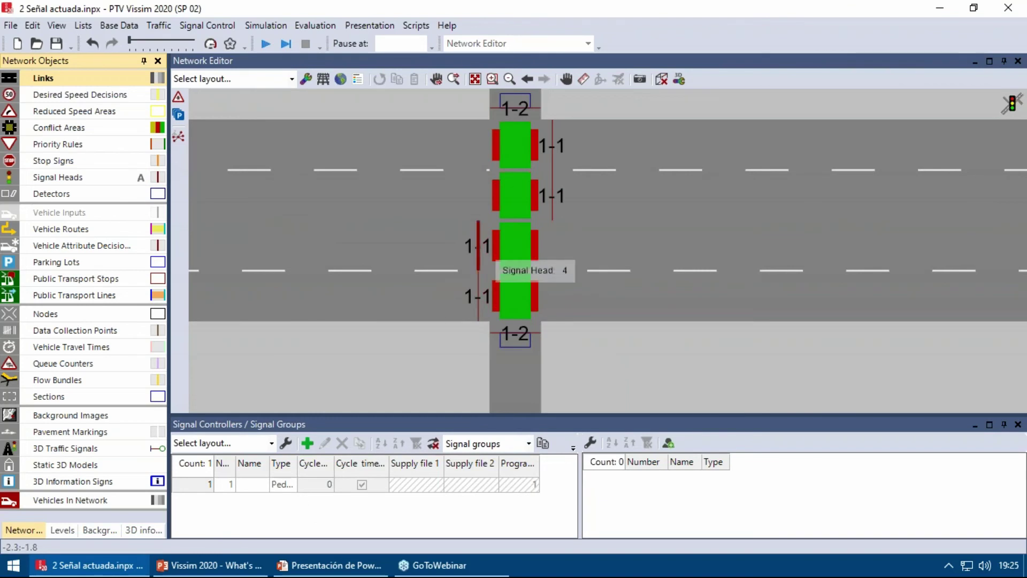
left_click_drag(503, 172, 487, 322)
scroll(535, 232, "down", 3)
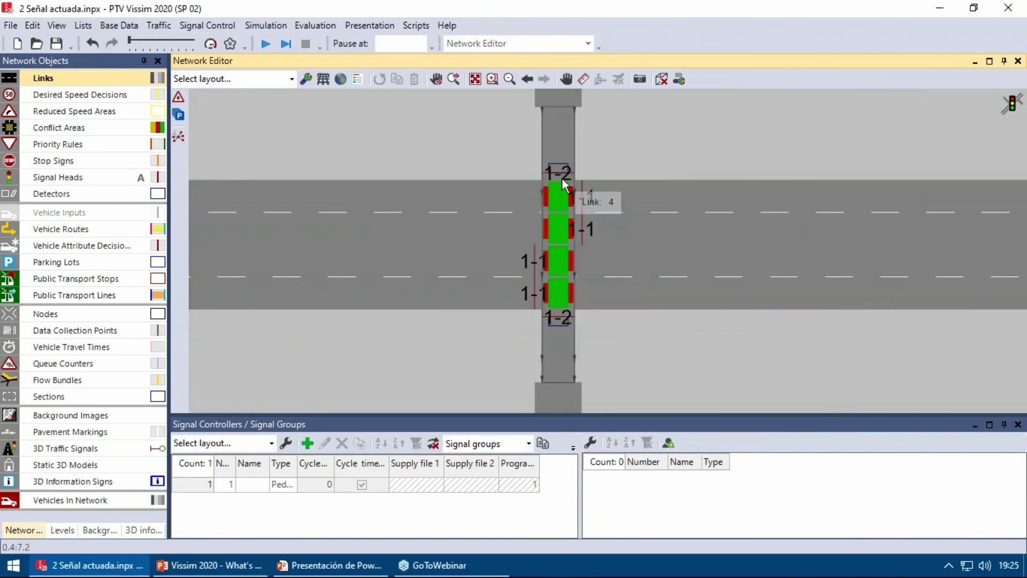
scroll(609, 160, "down", 2)
left_click_drag(609, 159, 580, 178)
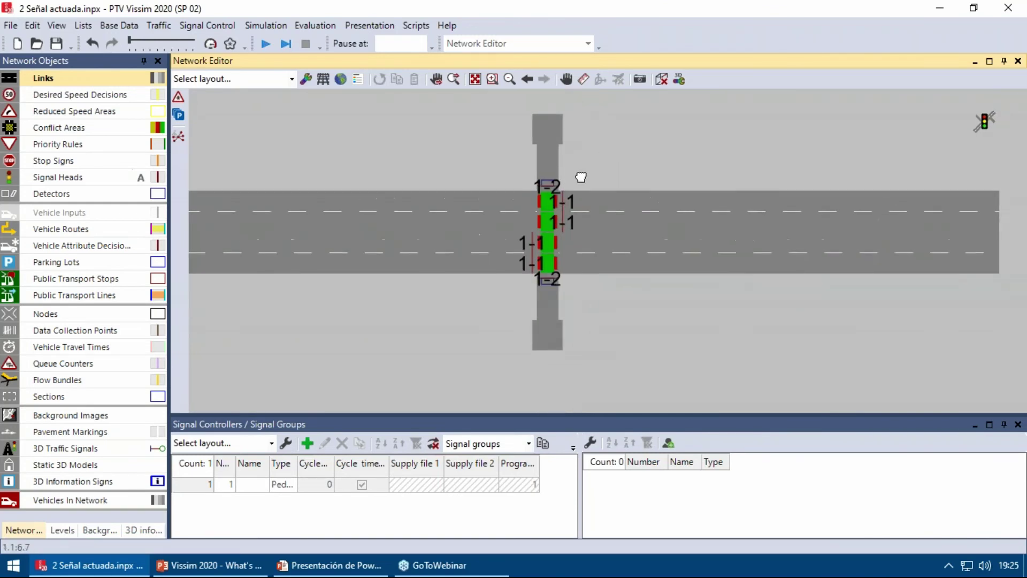
Widen the Type column in the signal controller list and open signal controller 1 for editing.
left_click_drag(296, 465, 368, 470)
left_click(329, 484)
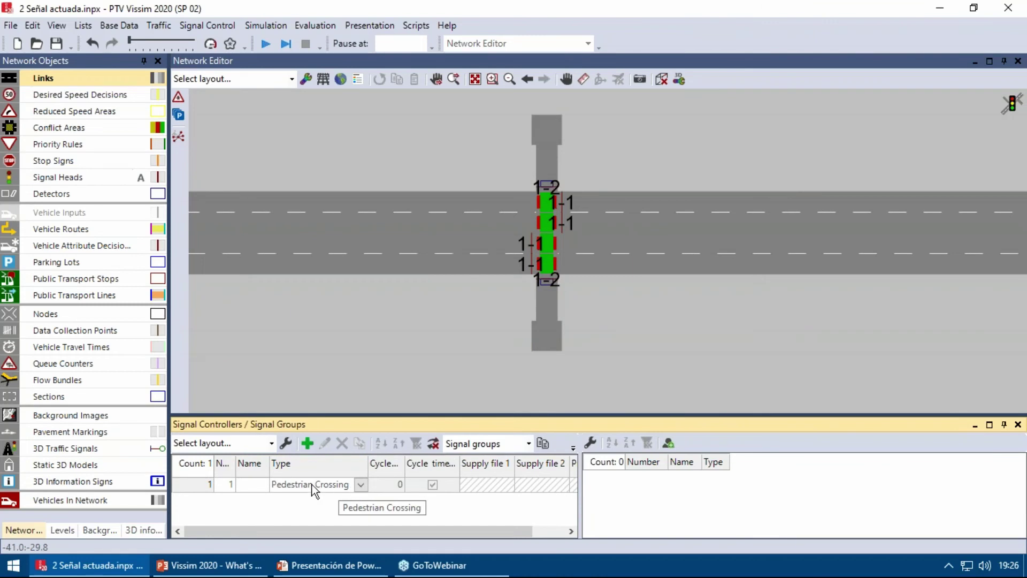
left_click(206, 487)
right_click(206, 487)
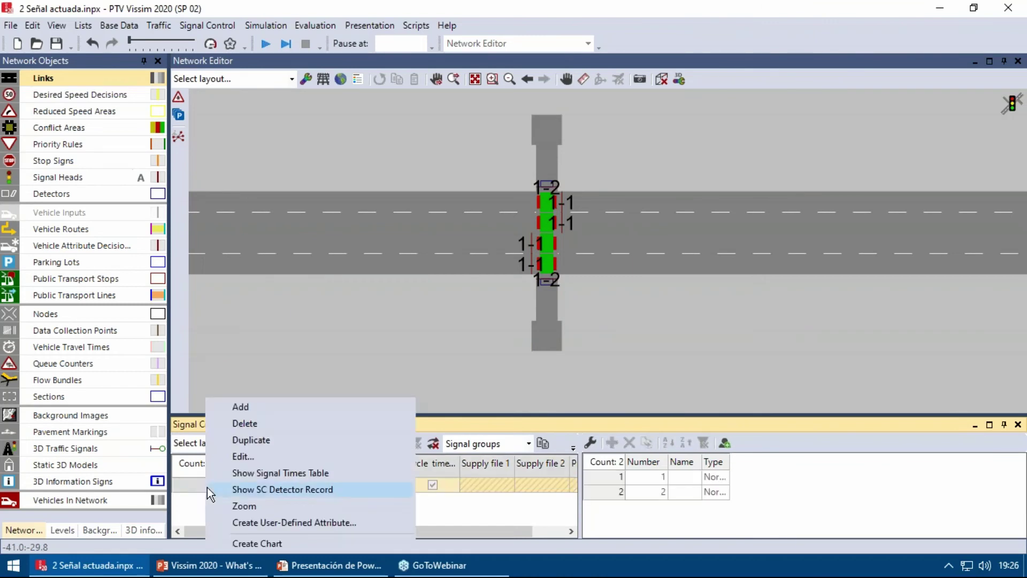
left_click(238, 459)
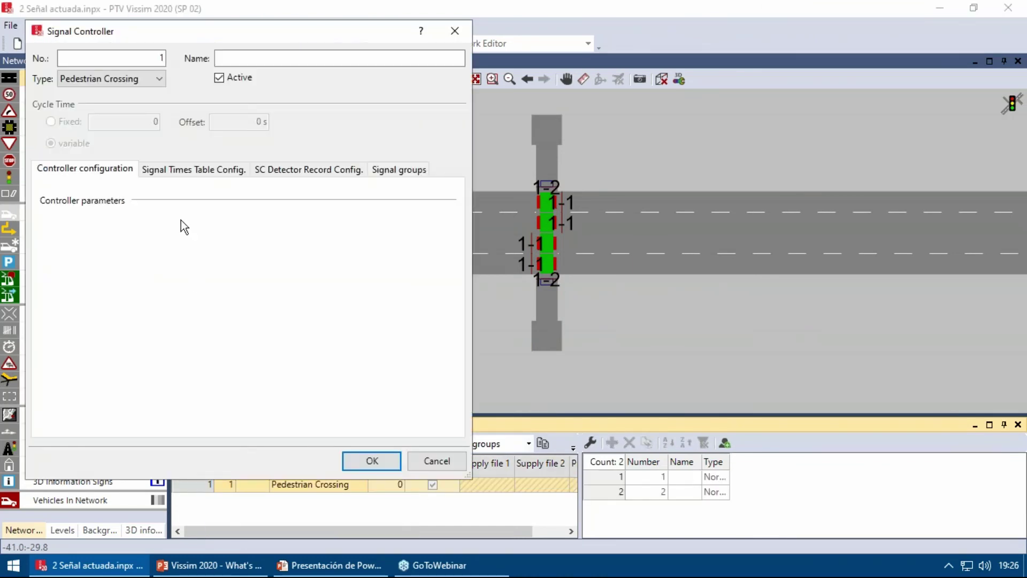
Review the controller's signal times table, detector record and signal group settings, widening the dialog and the Actuation type column.
left_click(163, 170)
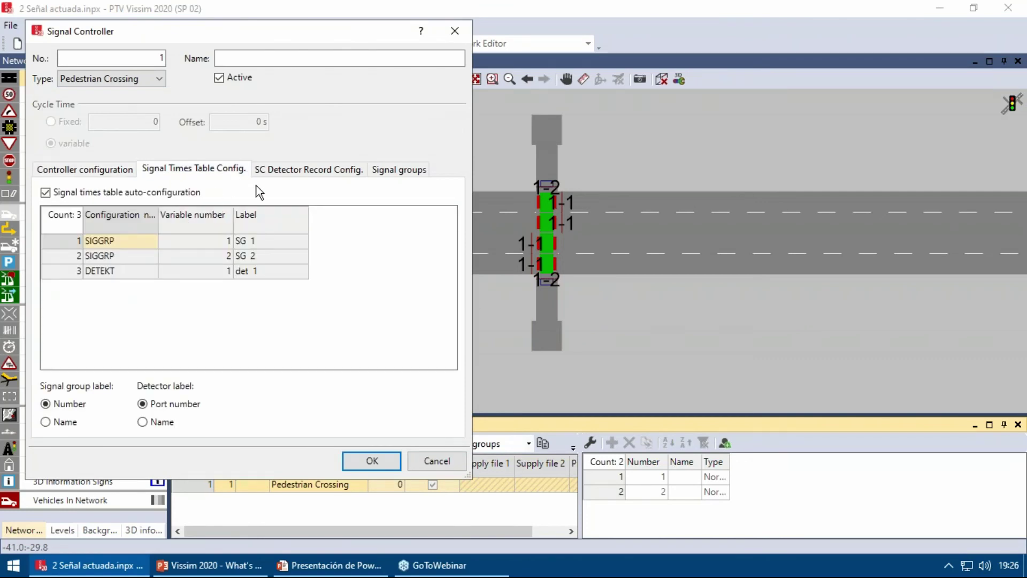
left_click(287, 172)
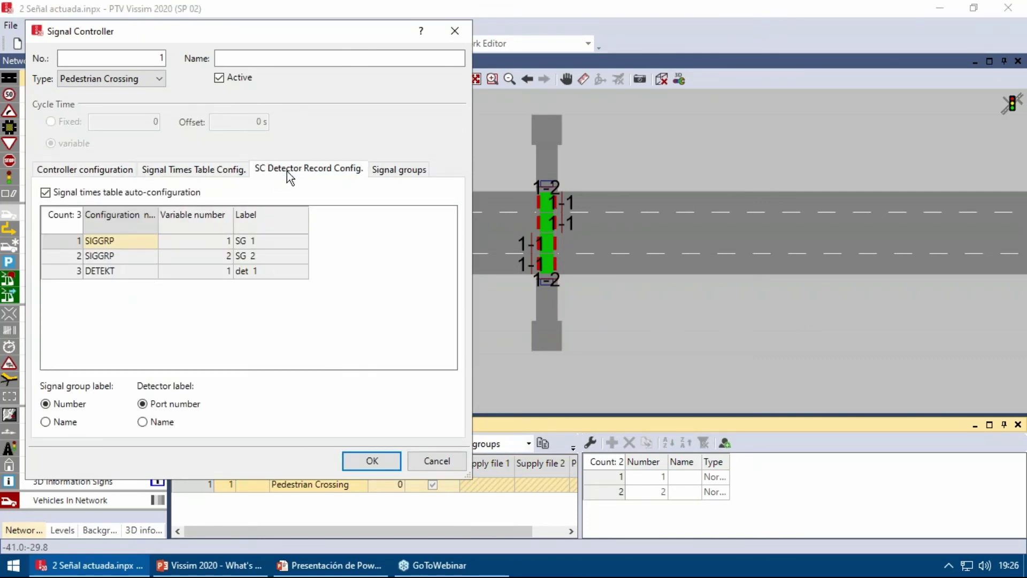
left_click(379, 169)
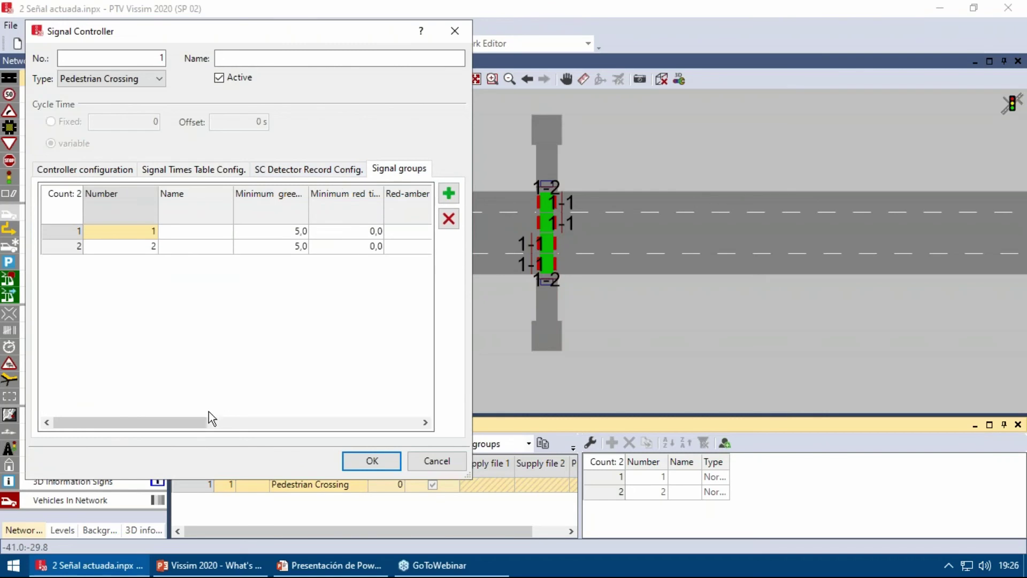
left_click_drag(473, 381, 830, 371)
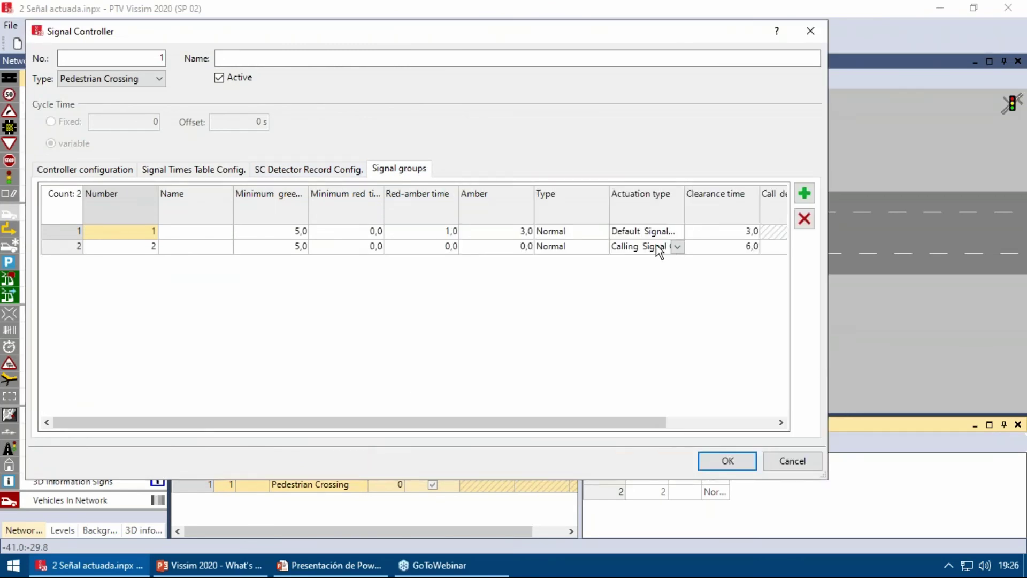
left_click_drag(687, 213, 712, 213)
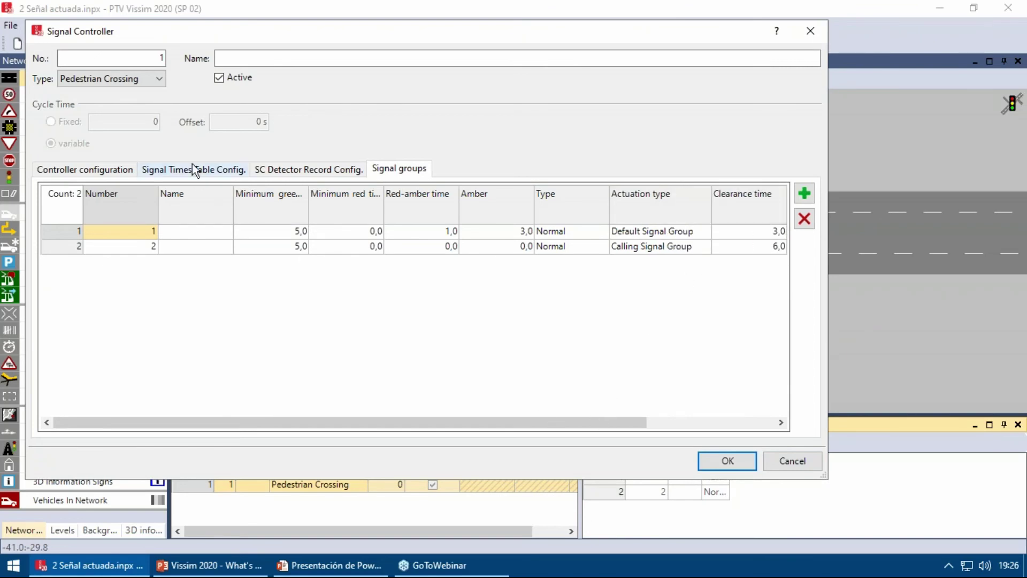
Examine the available signal controller types and close the controller settings without changing anything.
left_click(161, 82)
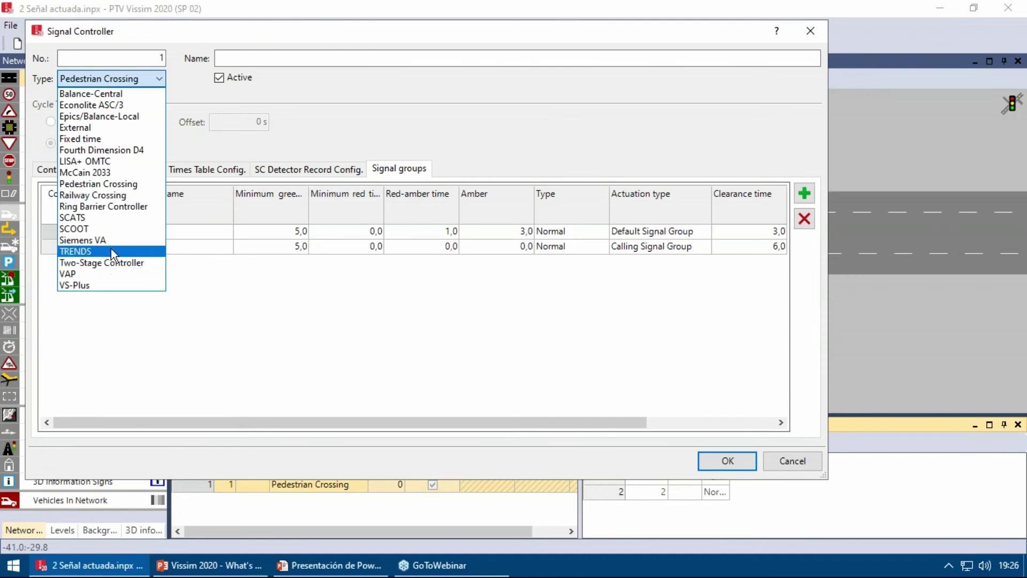
left_click(610, 348)
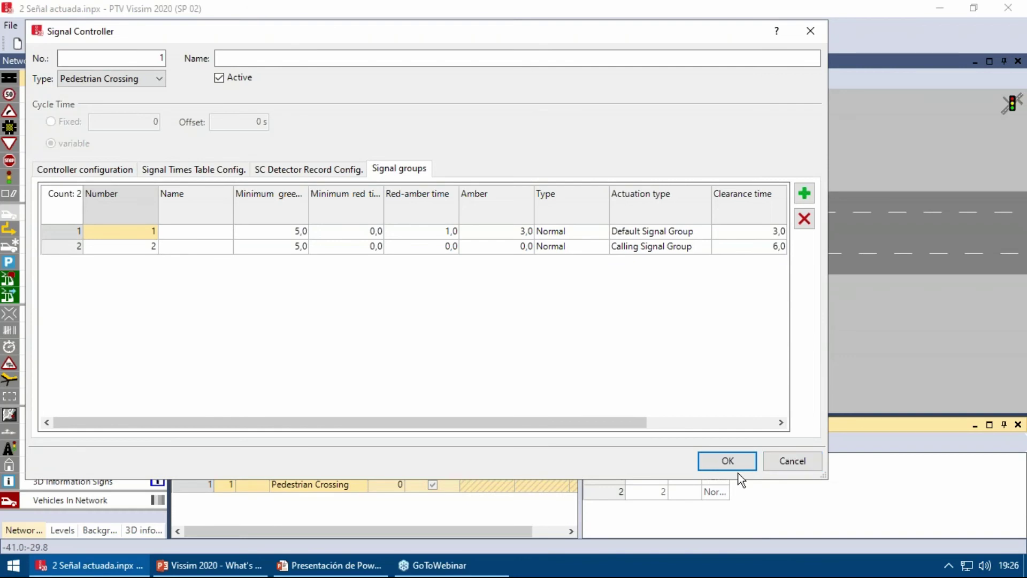
left_click(140, 84)
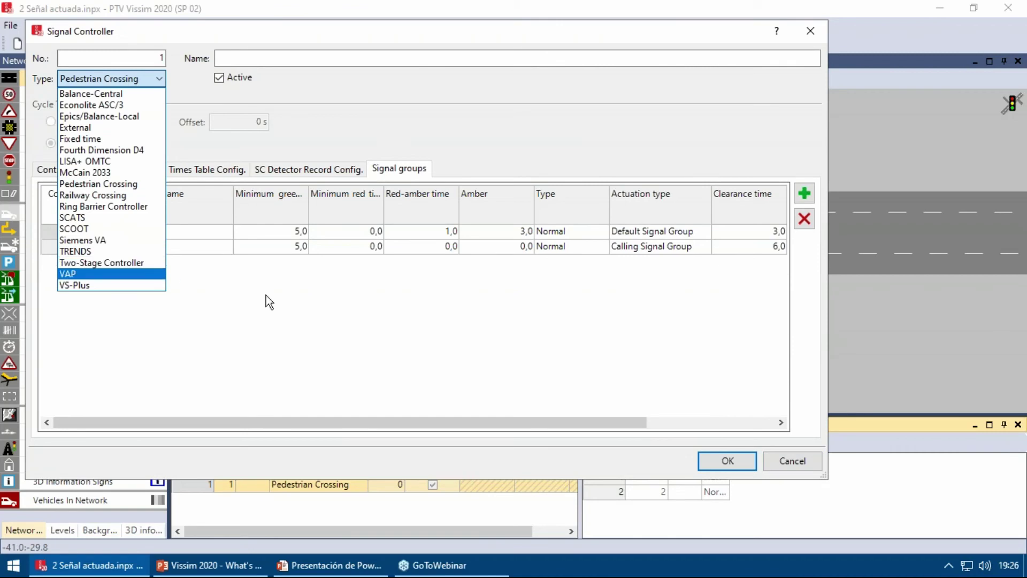
left_click(781, 468)
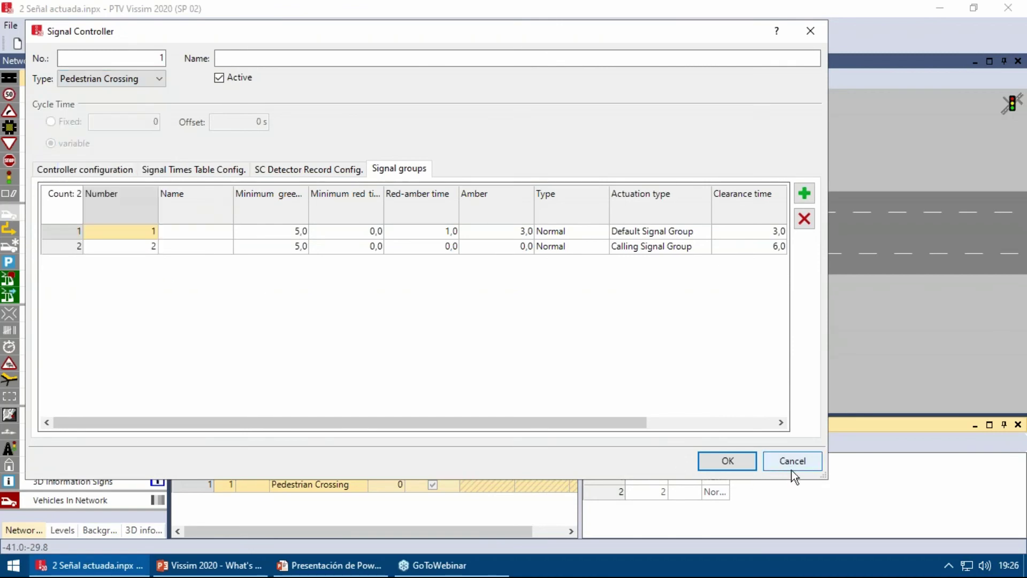
left_click(791, 466)
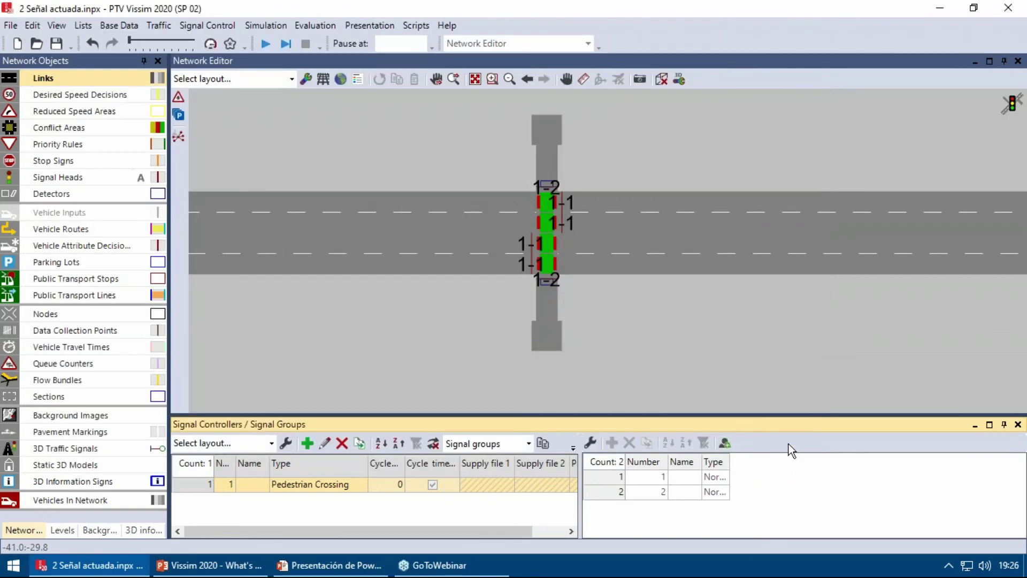
Hide the signal head labels in the network.
left_click(143, 183)
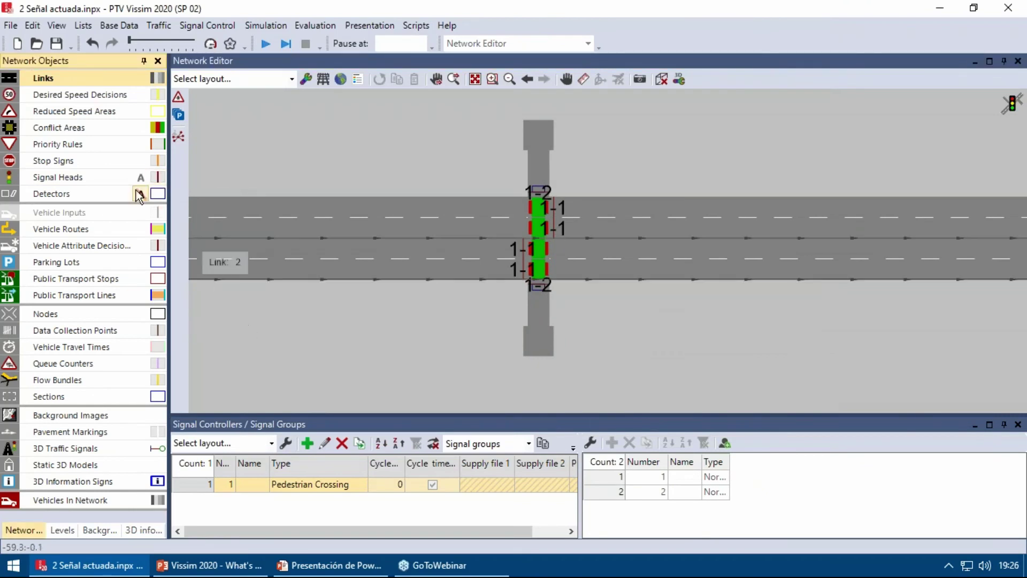
left_click(418, 362)
scroll(419, 362, "down", 4)
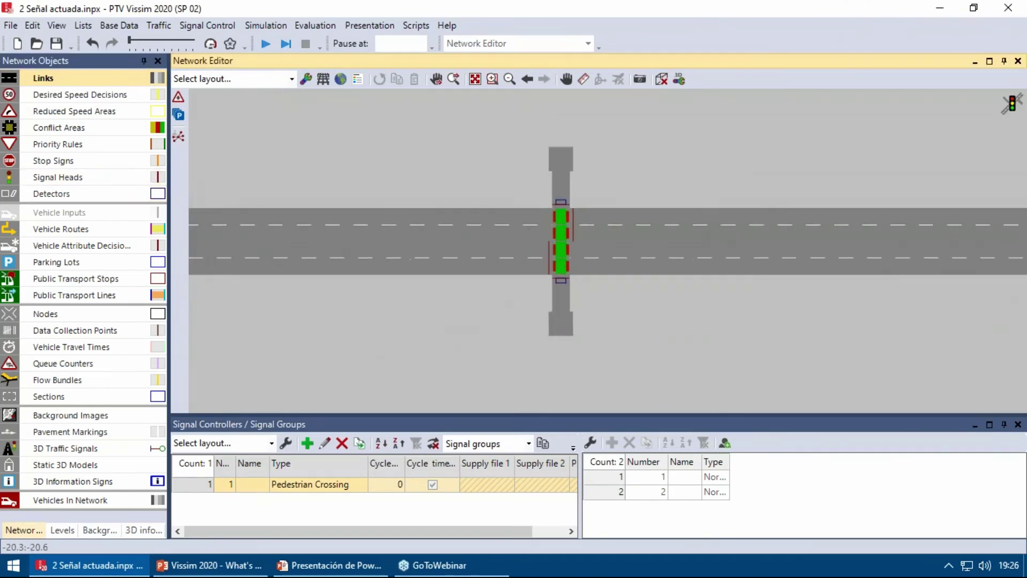
Run the simulation without saving the changes and watch how vehicles and pedestrians behave at the signalized crossing.
left_click(268, 42)
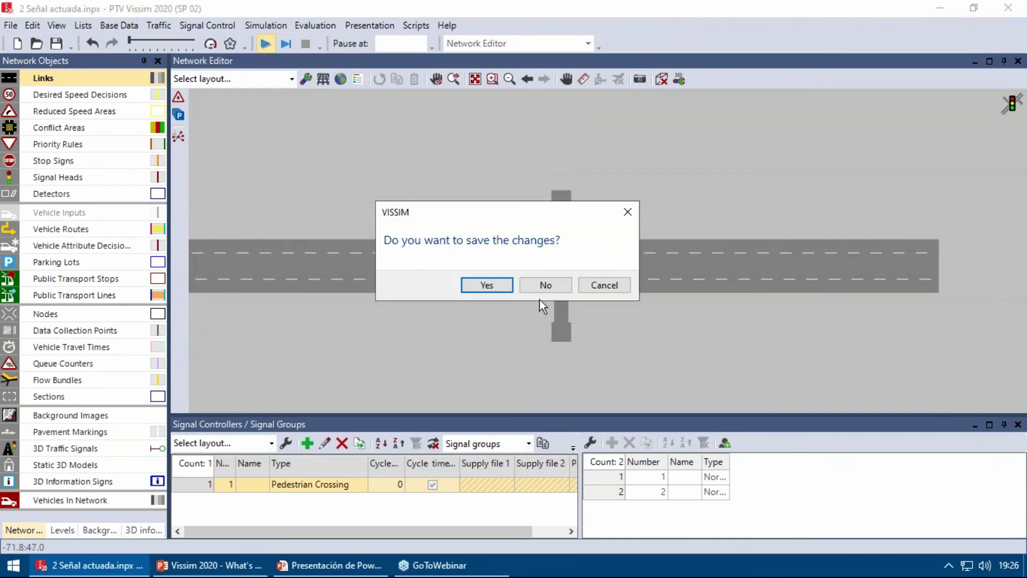
left_click(537, 287)
left_click(557, 333)
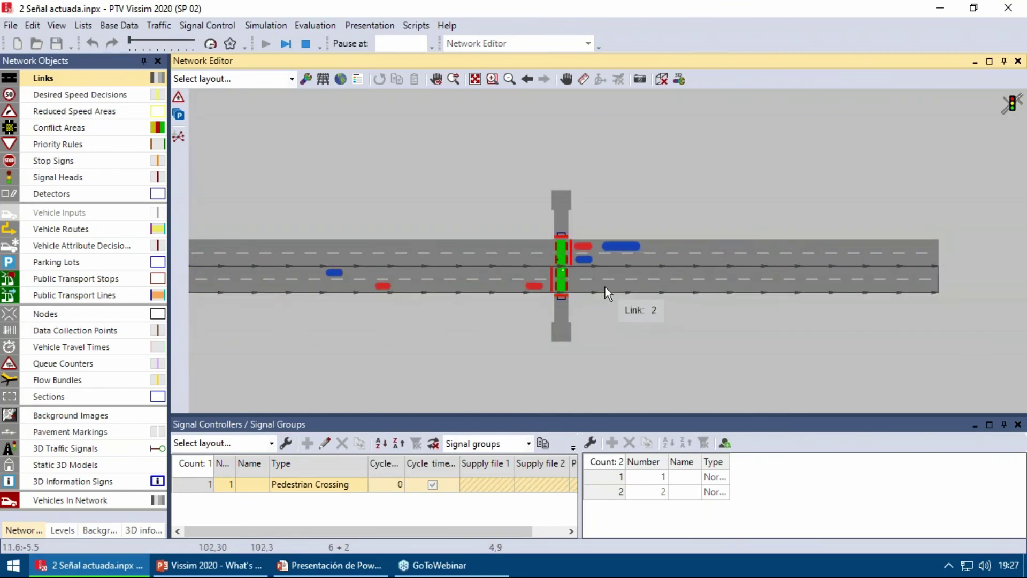
scroll(605, 287, "up", 3)
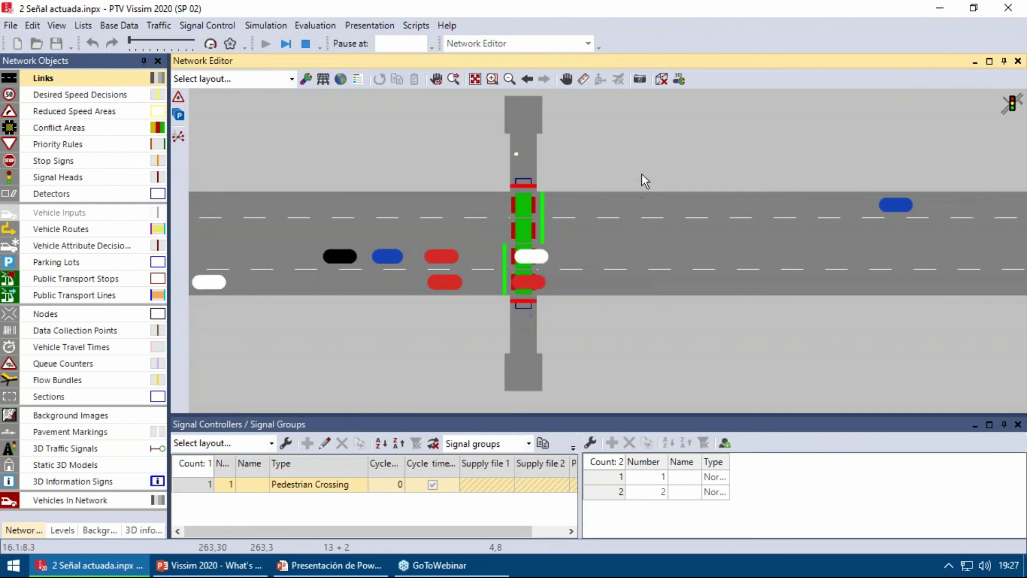
scroll(642, 174, "down", 3)
scroll(620, 179, "up", 1)
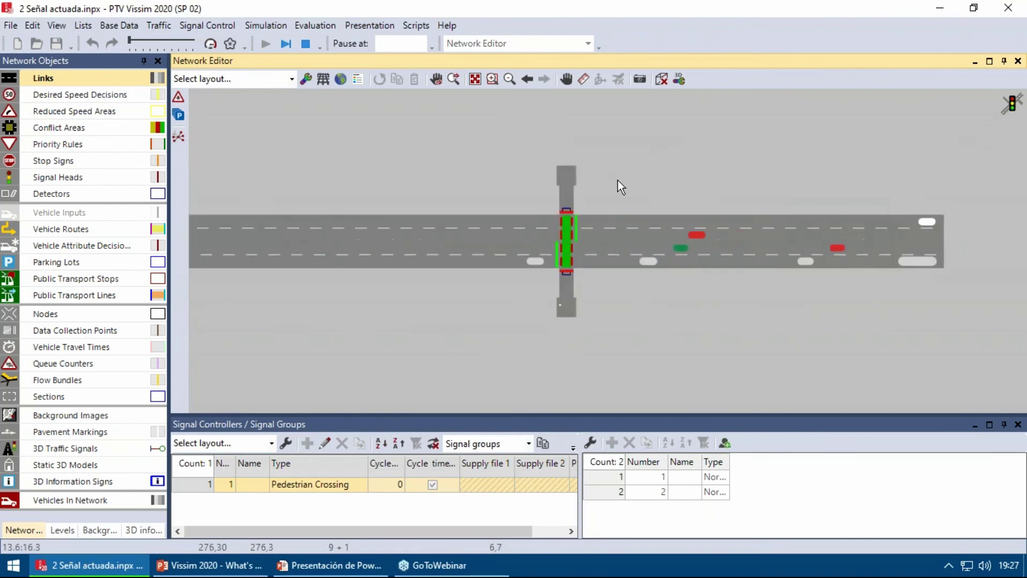
left_click_drag(646, 180, 666, 185)
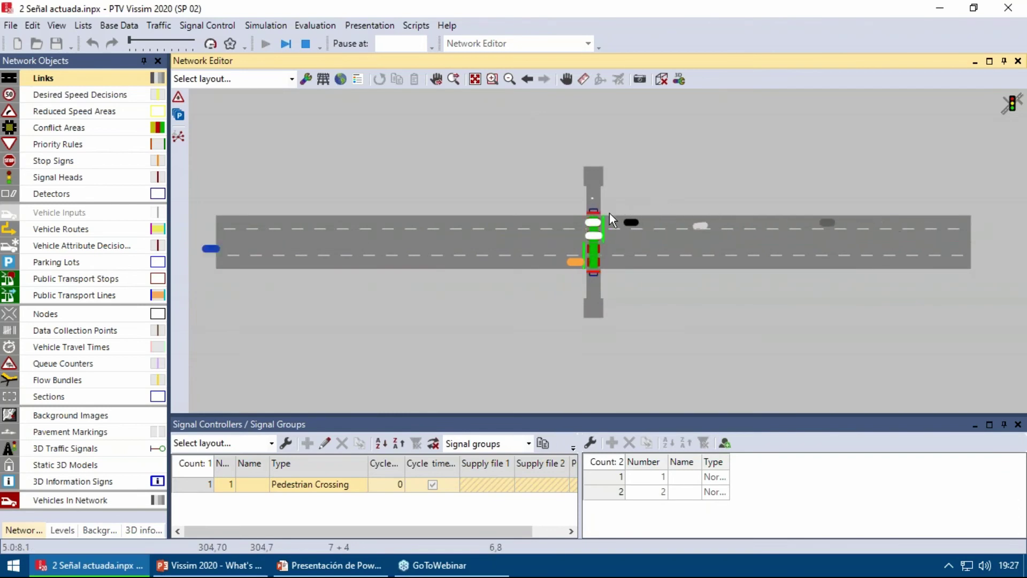
scroll(608, 213, "up", 1)
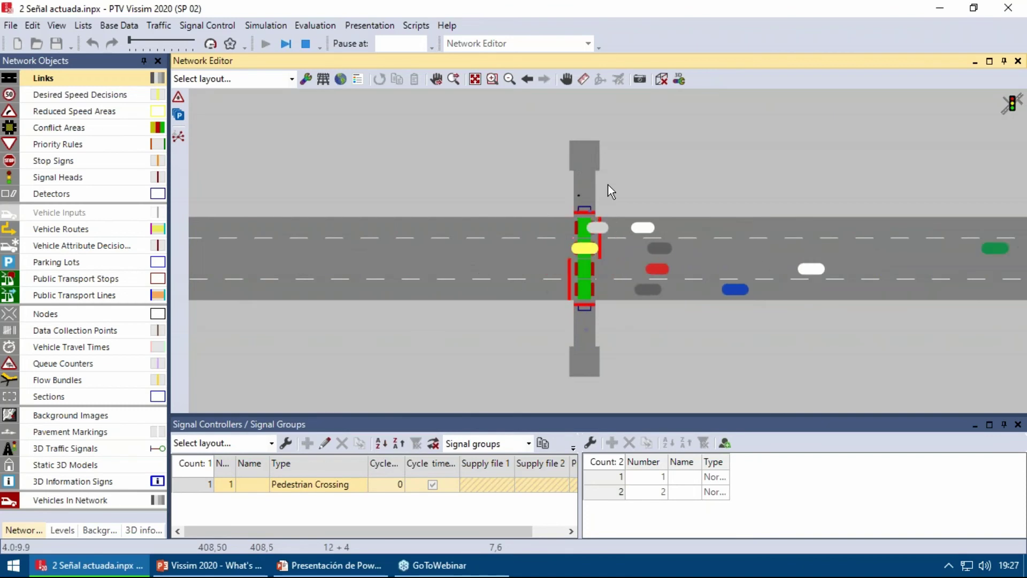
Switch to the PowerPoint presentation and advance to the "Creador de Aparcaderos" slide.
key("alt+Tab")
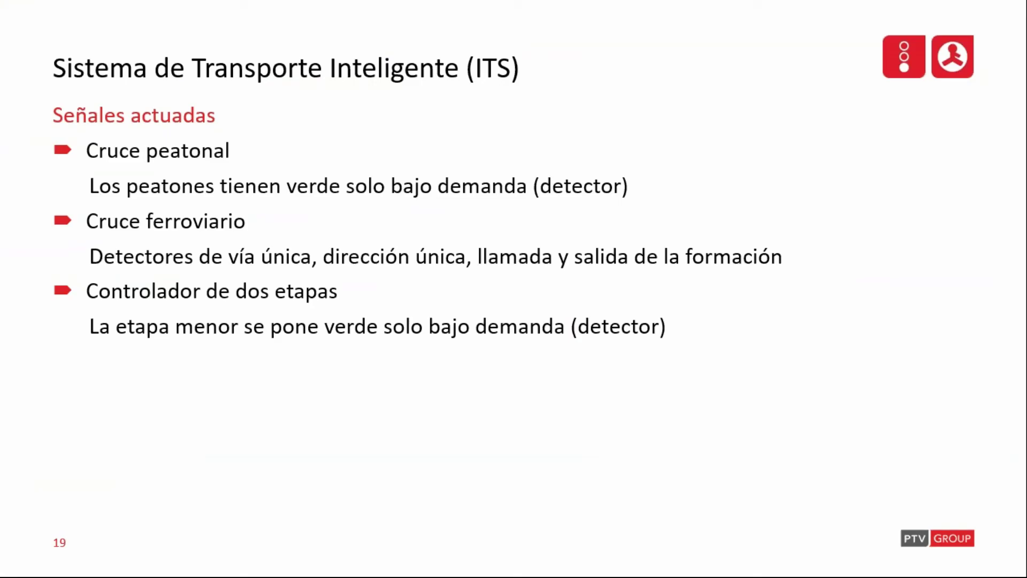
key("Right")
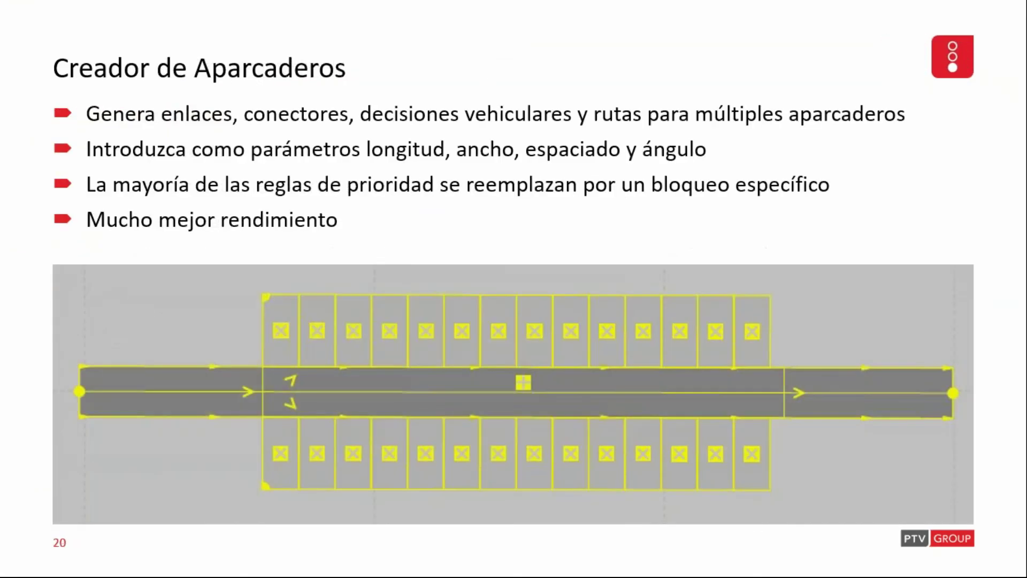
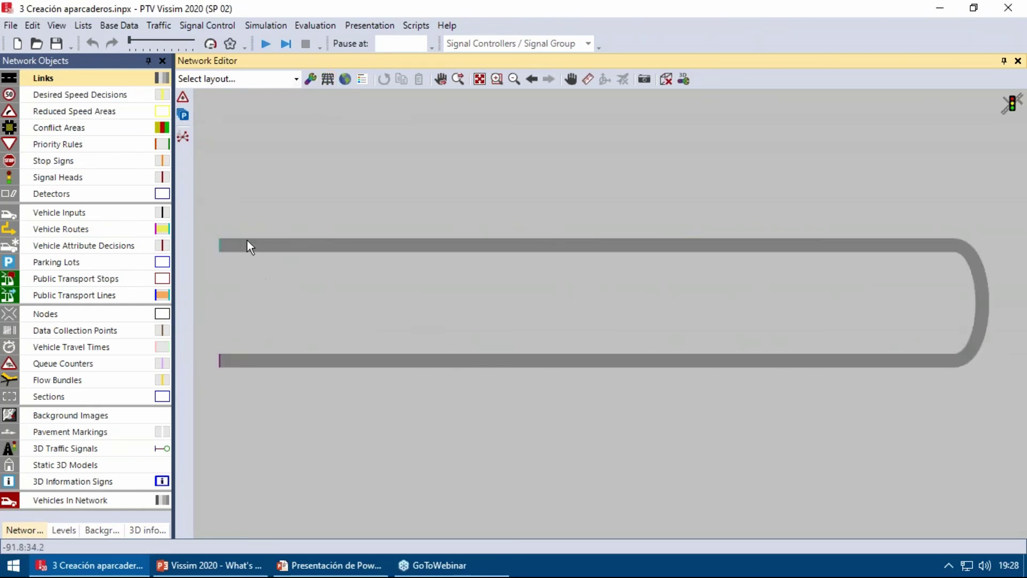
Create a car park along the middle of the upper link, stretching it to 14 parking spaces on each side.
left_click(183, 114)
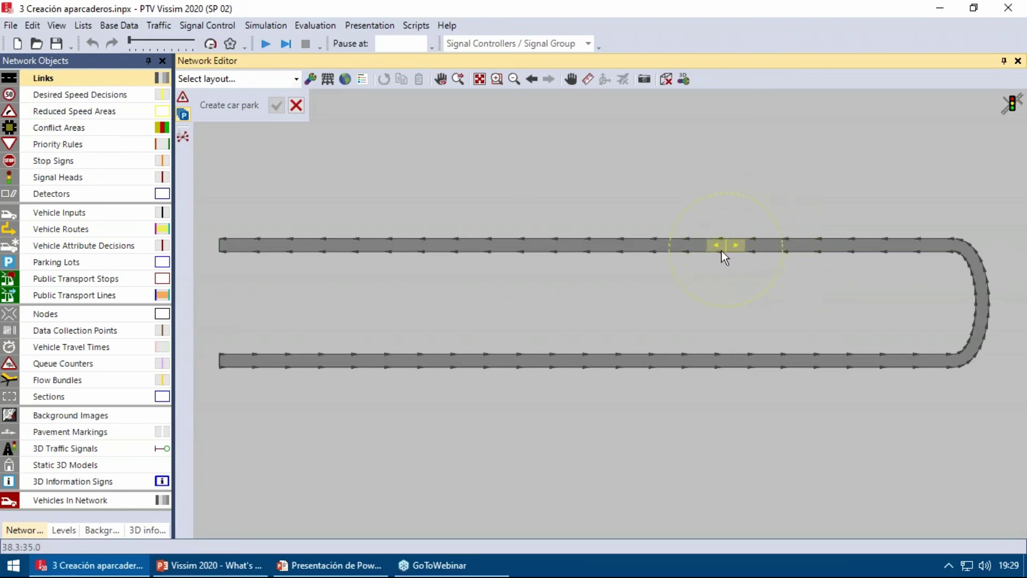
scroll(712, 252, "up", 1)
left_click_drag(707, 245, 695, 243)
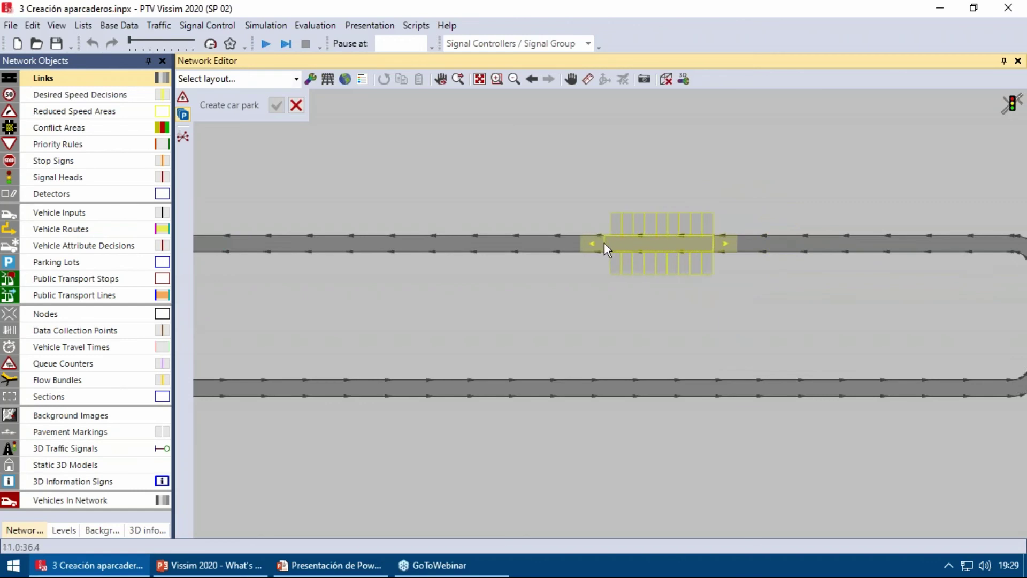
left_click_drag(604, 243, 551, 243)
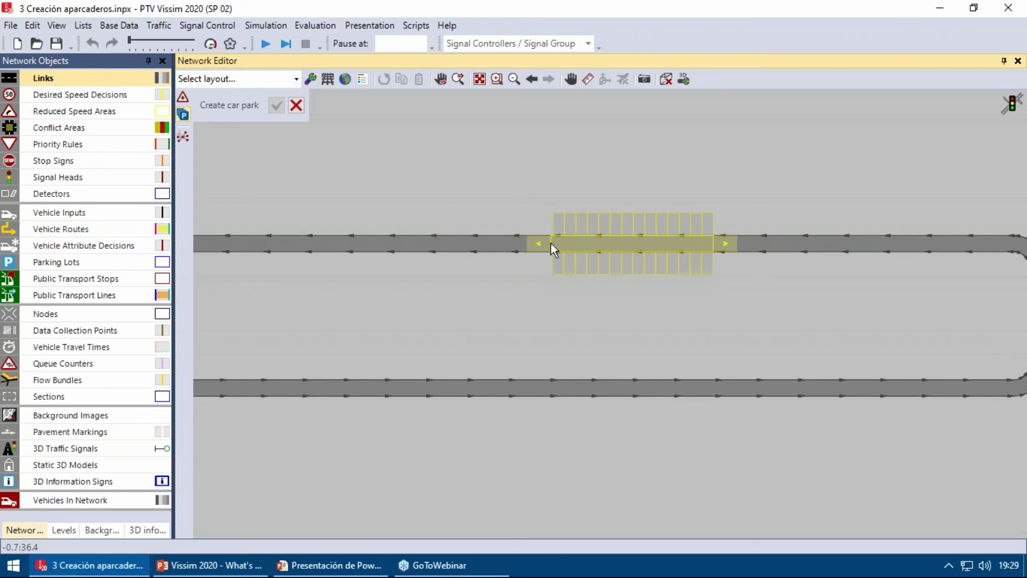
left_click_drag(551, 243, 550, 242)
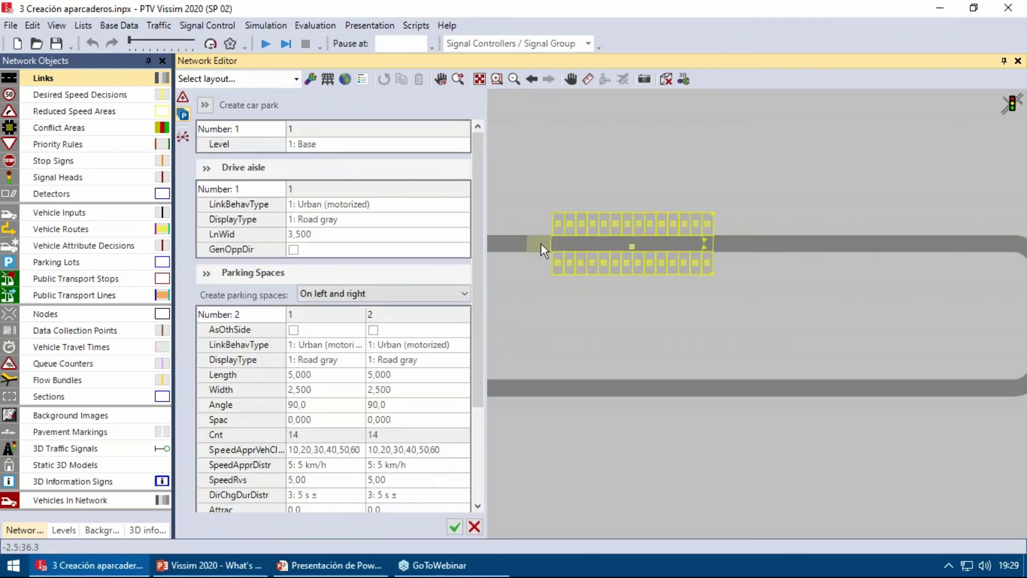
Examine the new car park's level, drive aisle, parking space and parking route parameters, and look at the previewed layout up close.
scroll(480, 255, "down", 3)
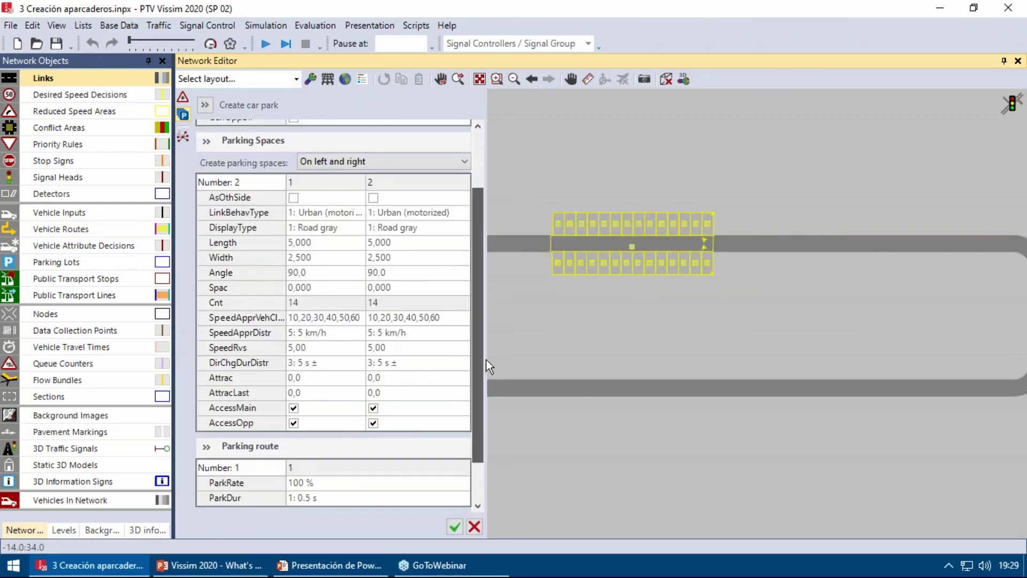
scroll(487, 359, "up", 3)
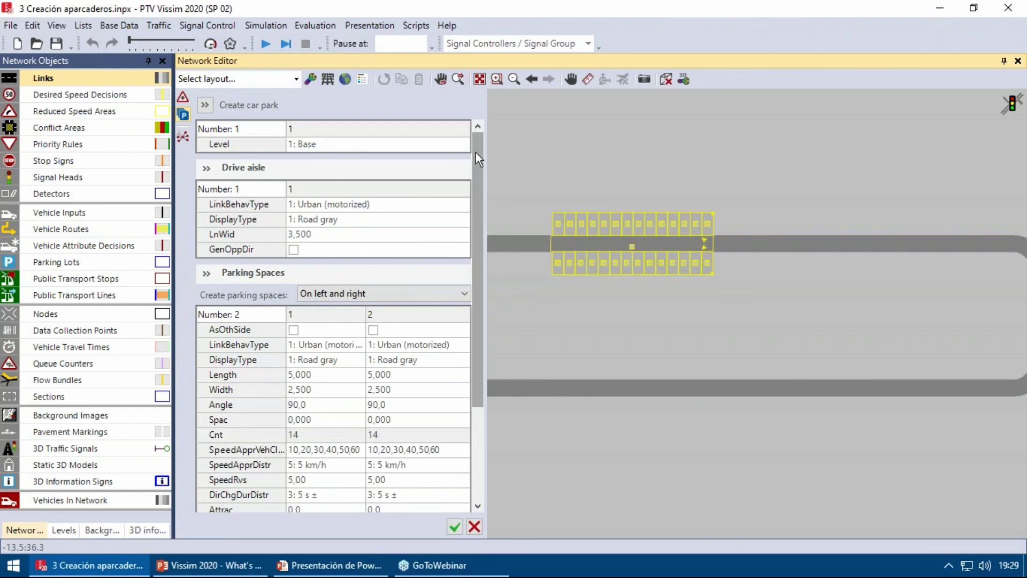
left_click(318, 147)
left_click(316, 155)
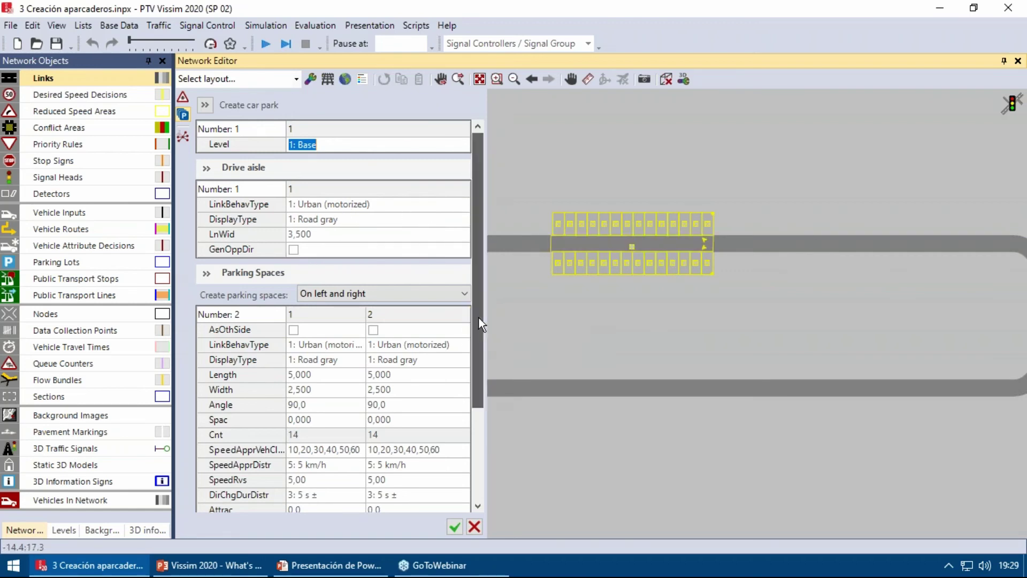
left_click_drag(480, 318, 475, 406)
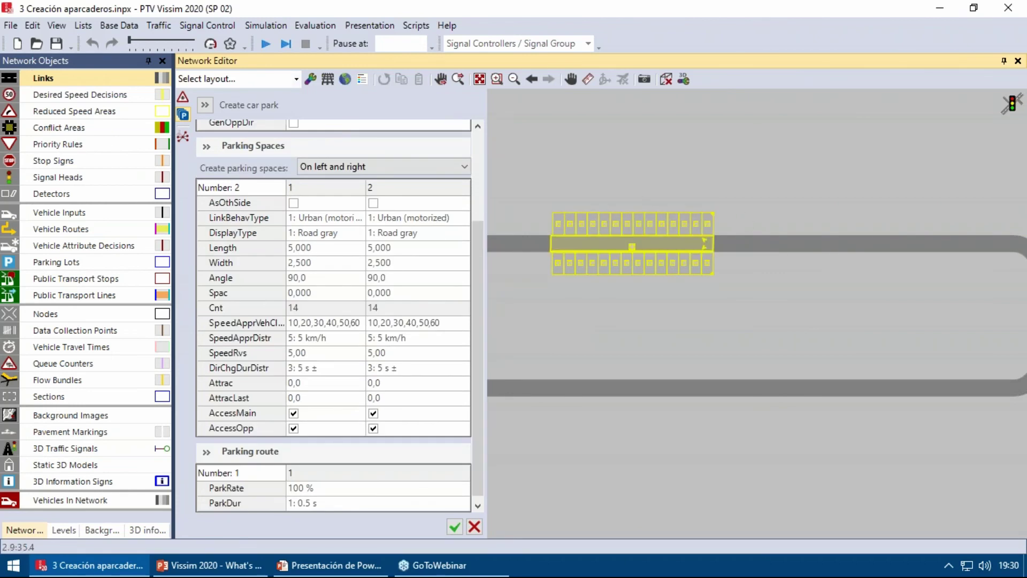
scroll(563, 248, "up", 4)
scroll(486, 276, "down", 5)
left_click_drag(553, 269, 598, 323)
scroll(598, 322, "up", 1)
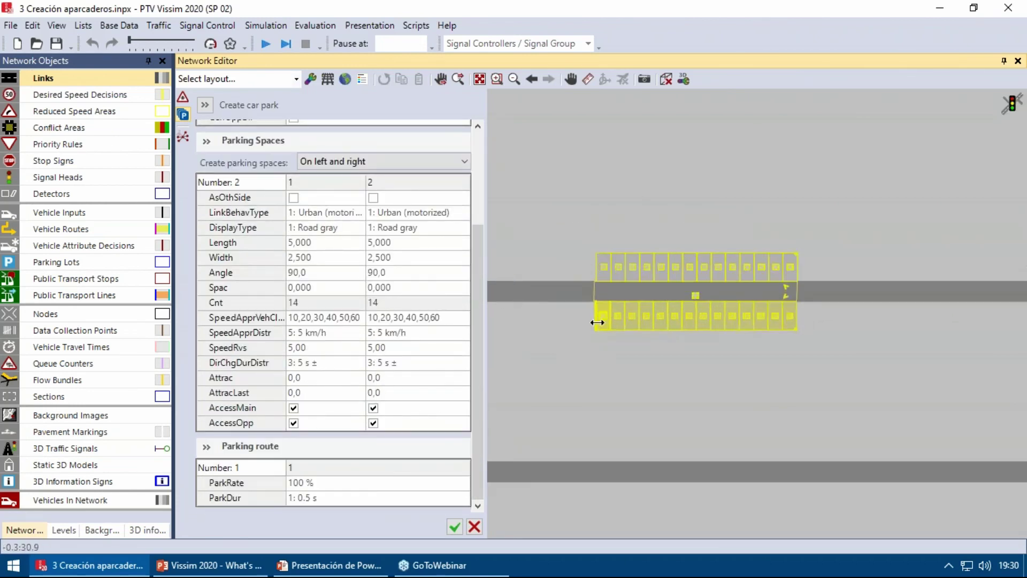
scroll(598, 323, "up", 3)
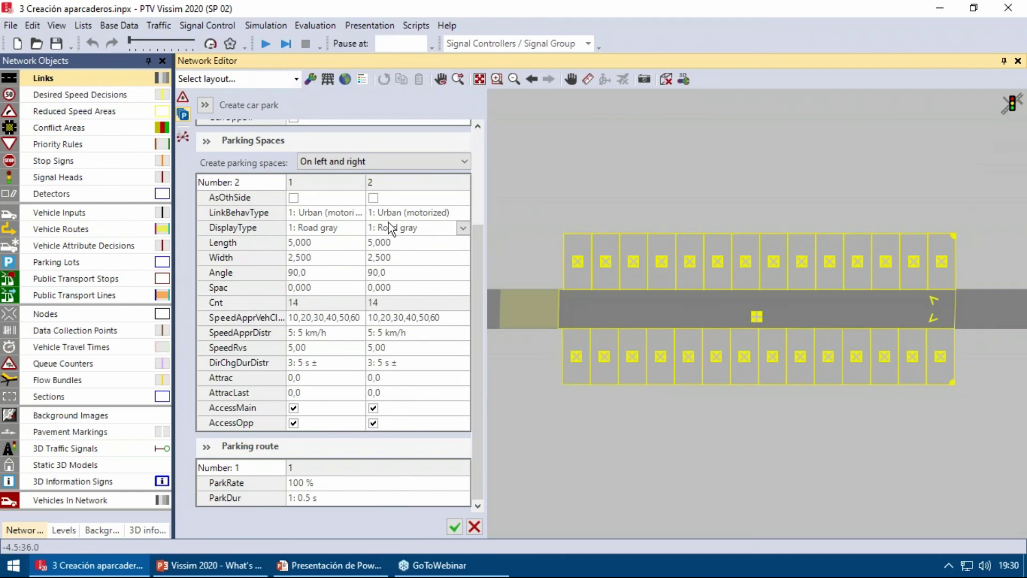
Try creating the parking spaces on the left only and on the right only, and restore the left and right arrangement.
left_click_drag(481, 262, 492, 172)
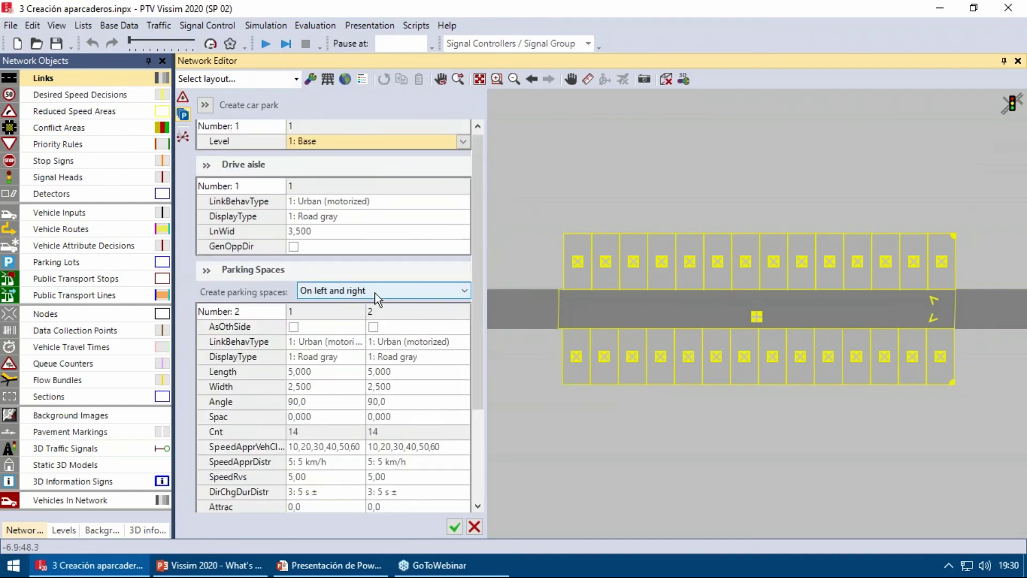
left_click(333, 293)
left_click(342, 314)
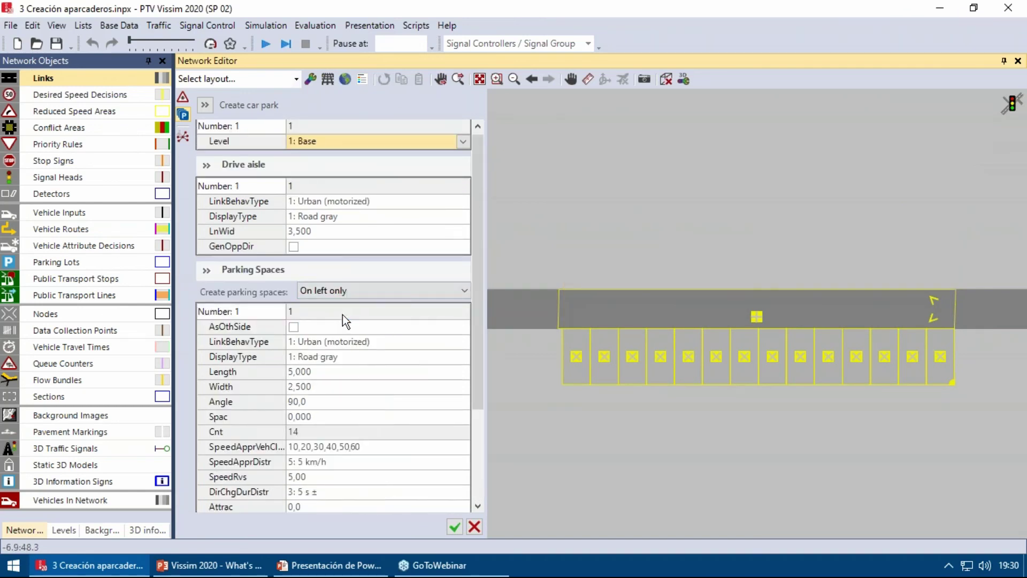
left_click(351, 291)
left_click(345, 325)
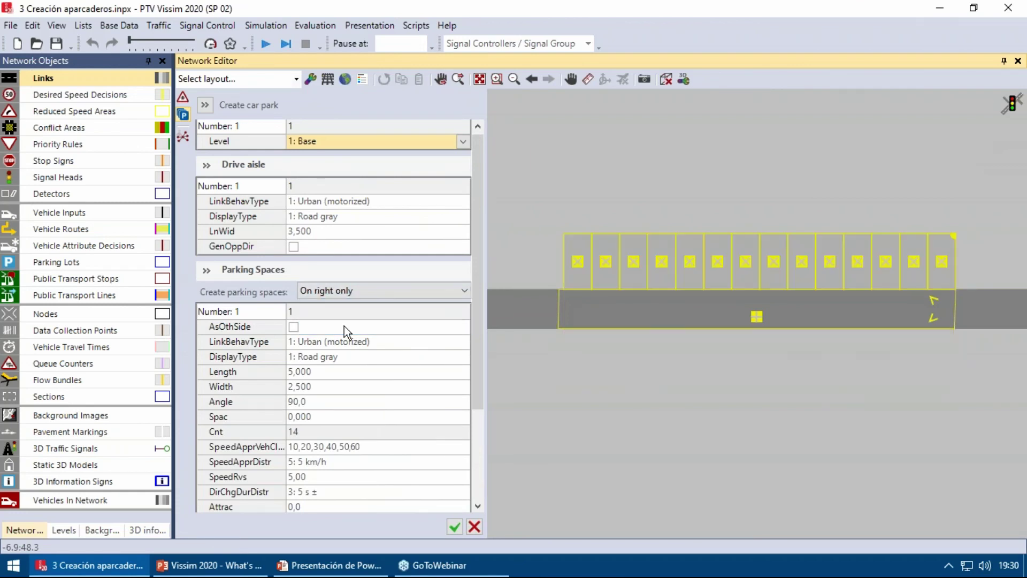
left_click(354, 295)
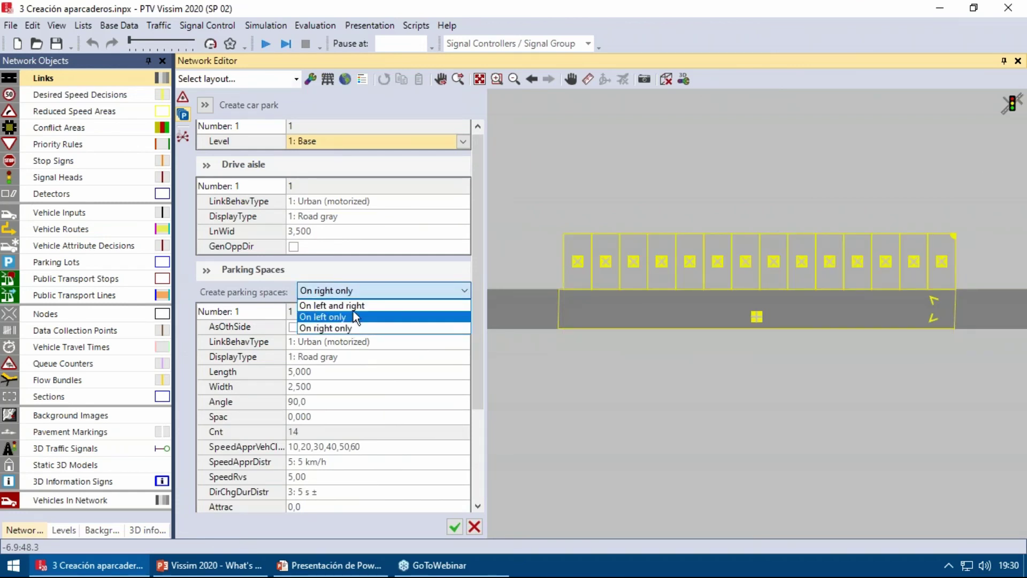
left_click(354, 306)
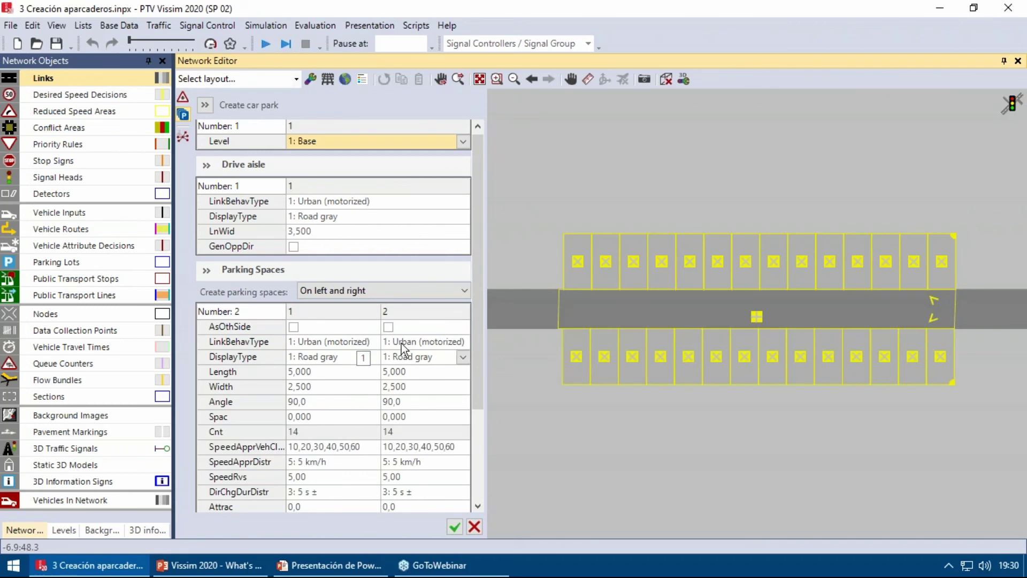
left_click(392, 297)
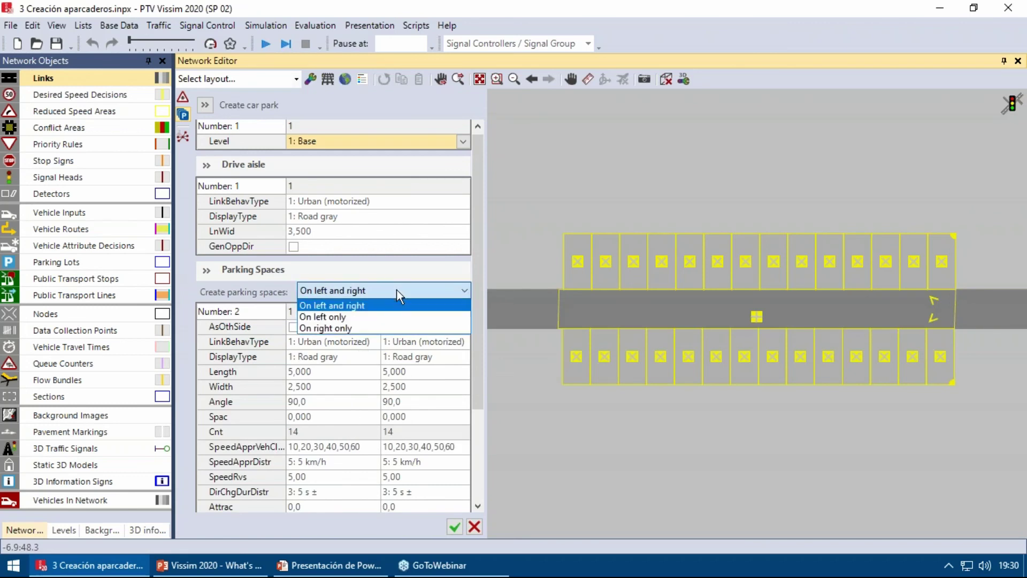
left_click(383, 316)
left_click(351, 295)
left_click(350, 327)
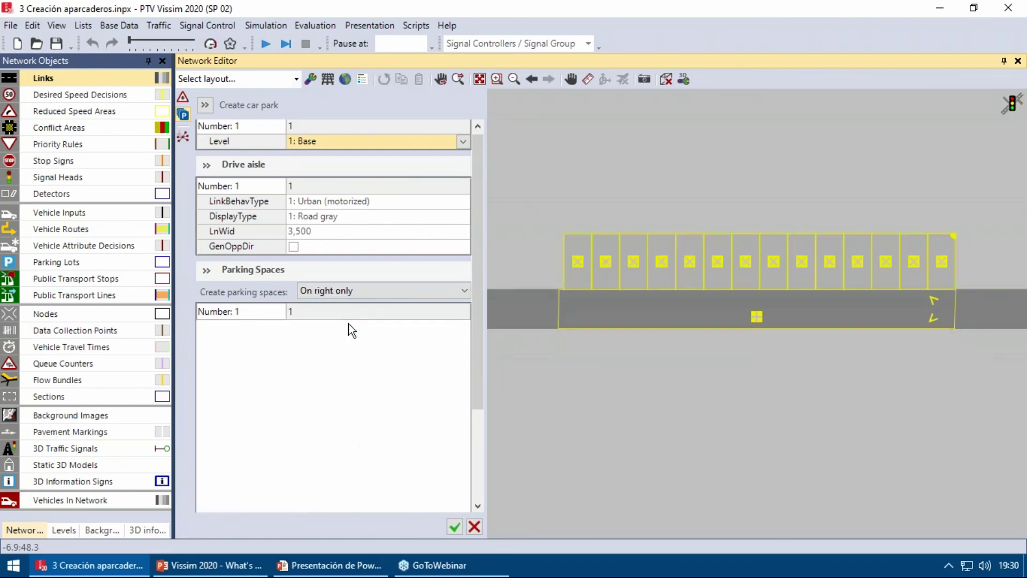
left_click(374, 289)
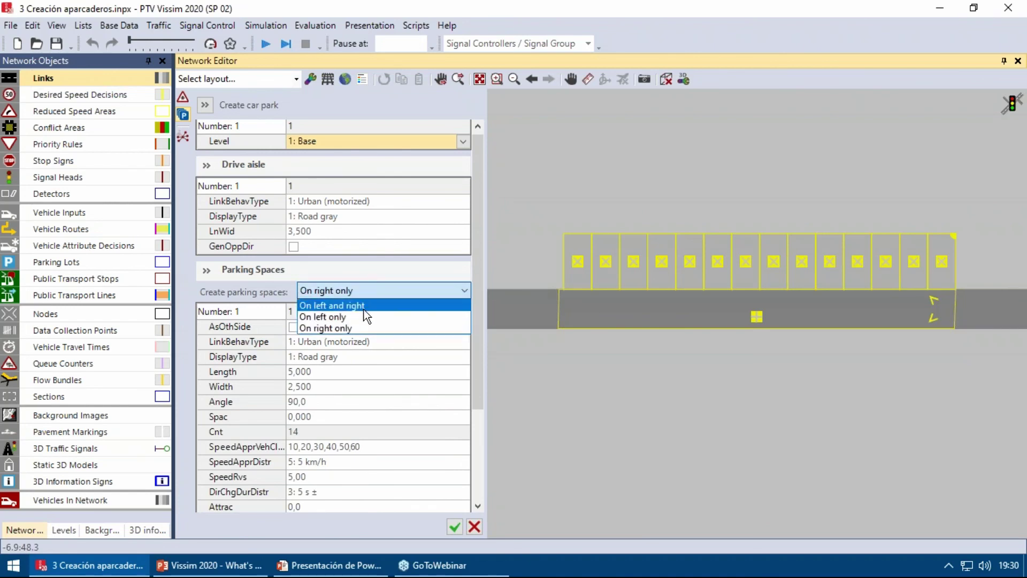
left_click(364, 308)
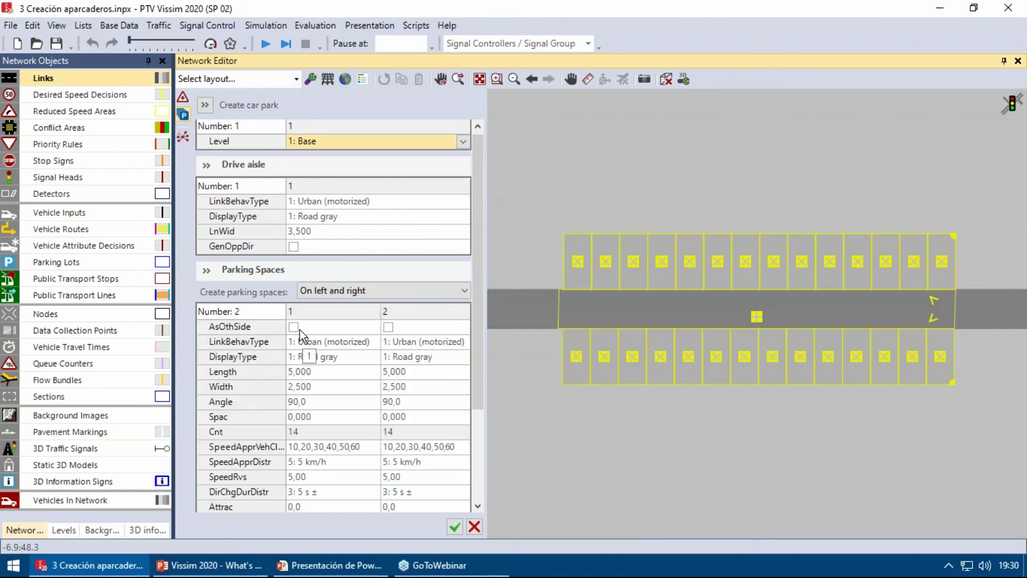
Try making the right row of parking spaces adopt the other side's parameters (AsOthSide), and switch the option off again.
left_click(388, 327)
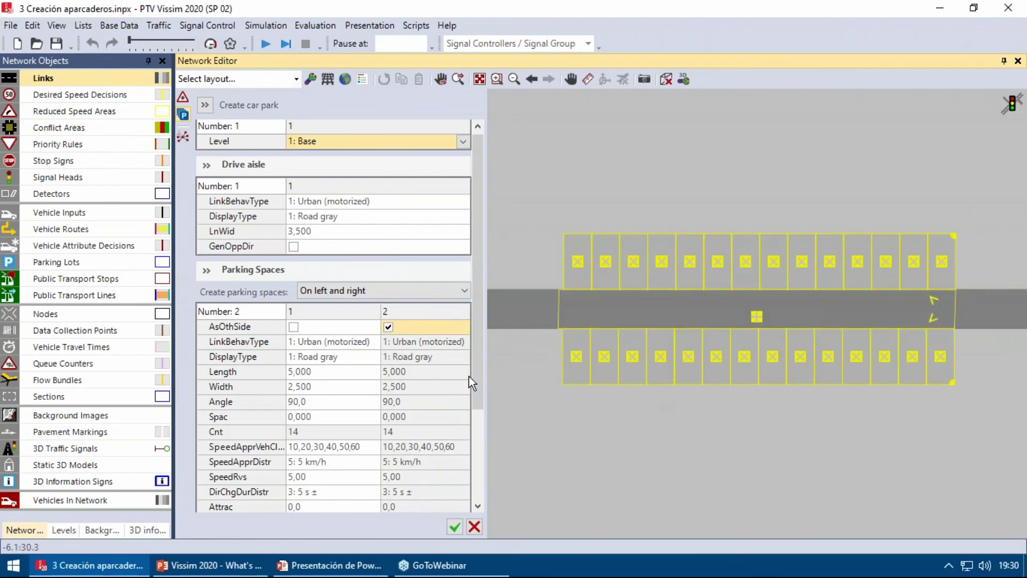
left_click(388, 327)
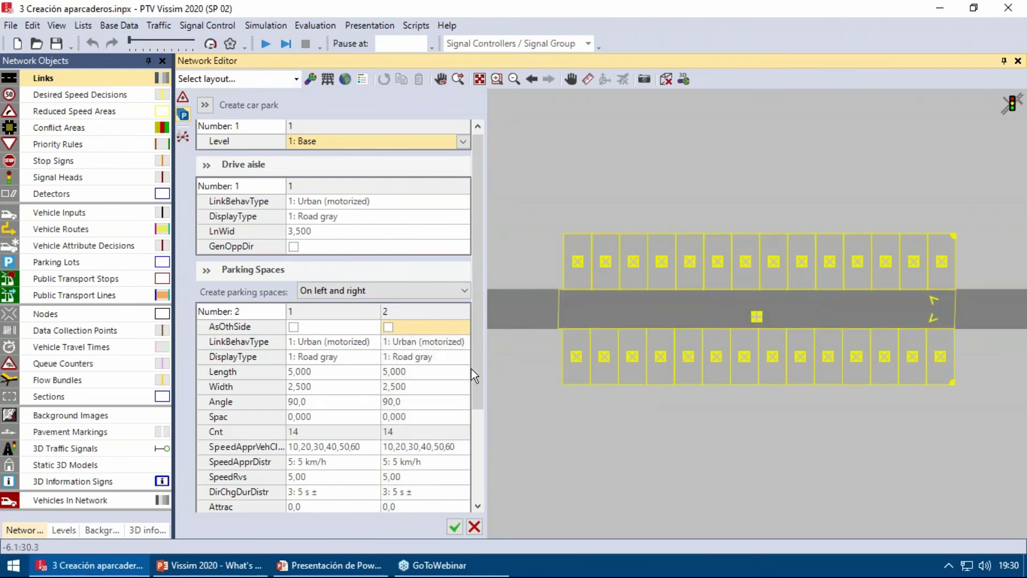
Set the length of the left row's parking spaces to 6.
scroll(375, 351, "down", 2)
left_click(348, 347)
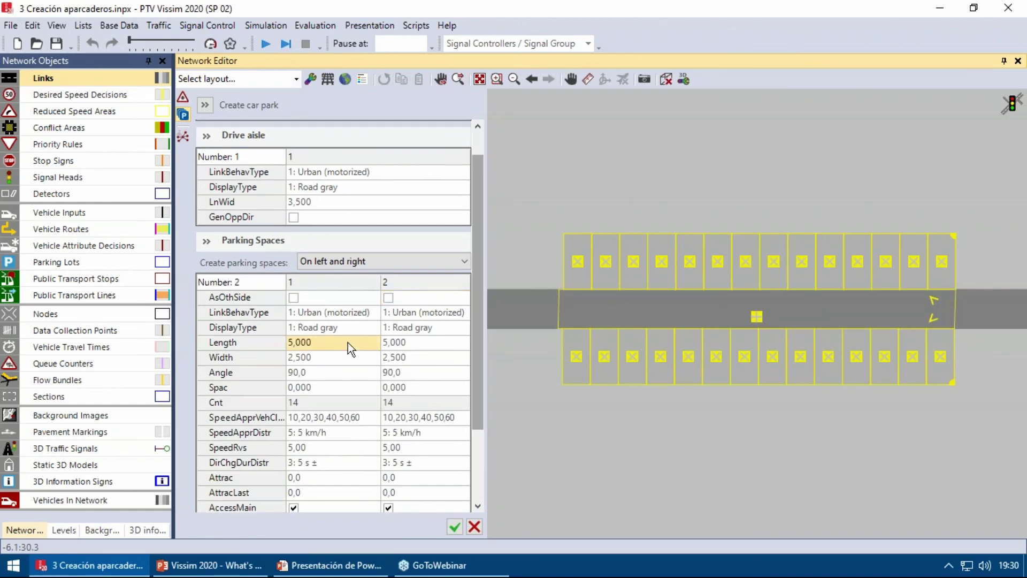
type("6")
key("Return")
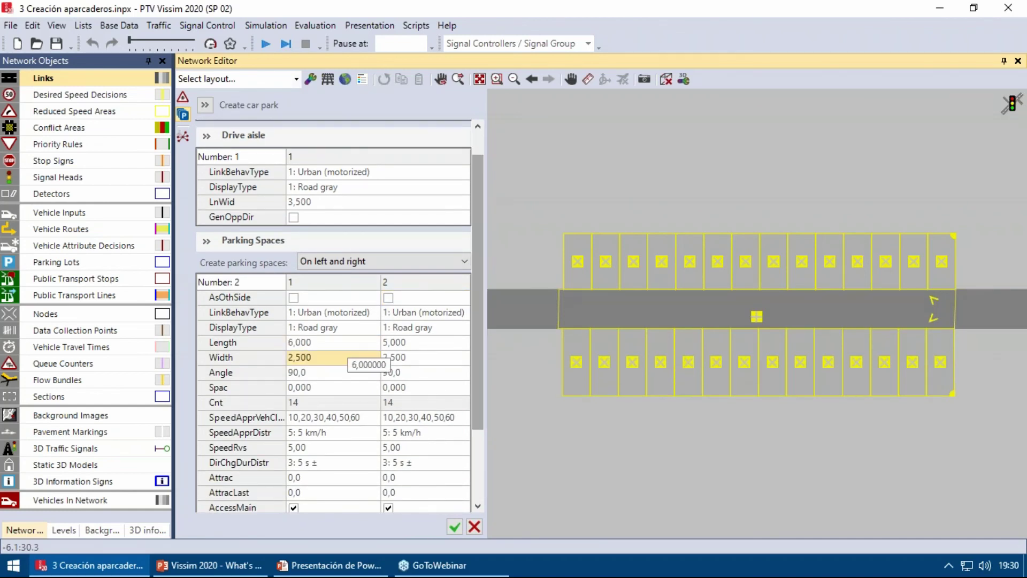
Set the left row's parking space length to 9 and width to 5.
type("9")
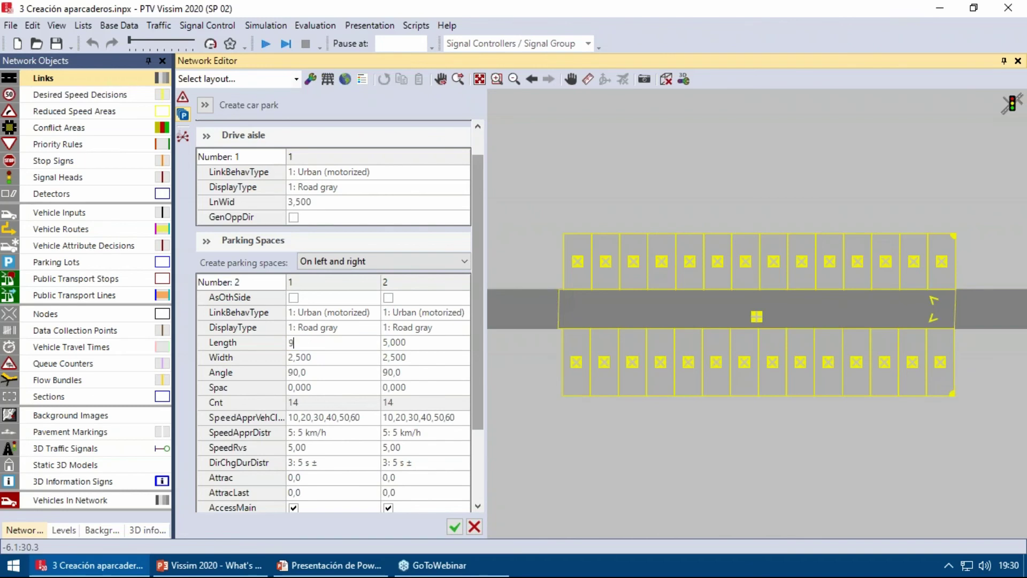
key("Return")
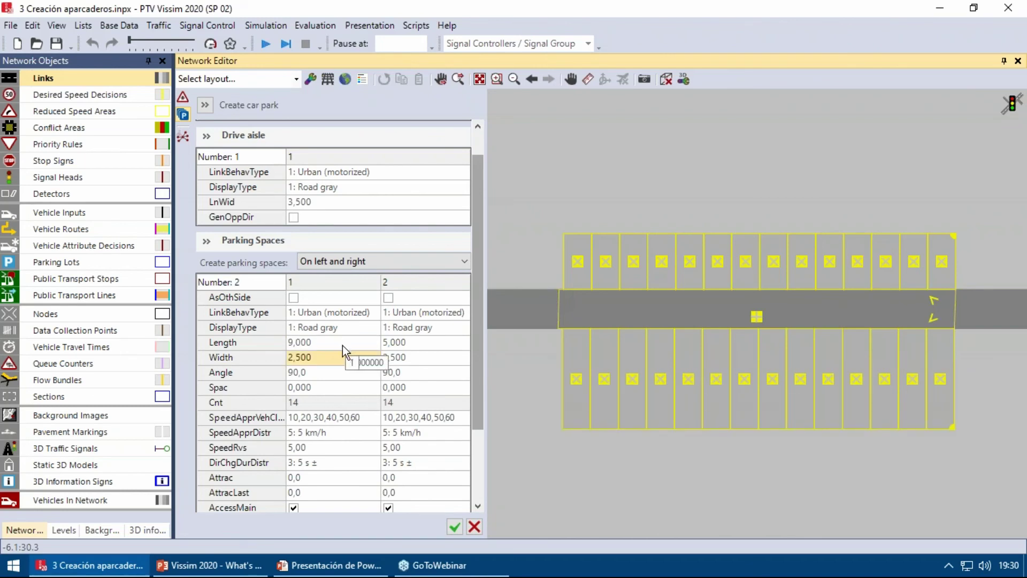
type("5")
key("Return")
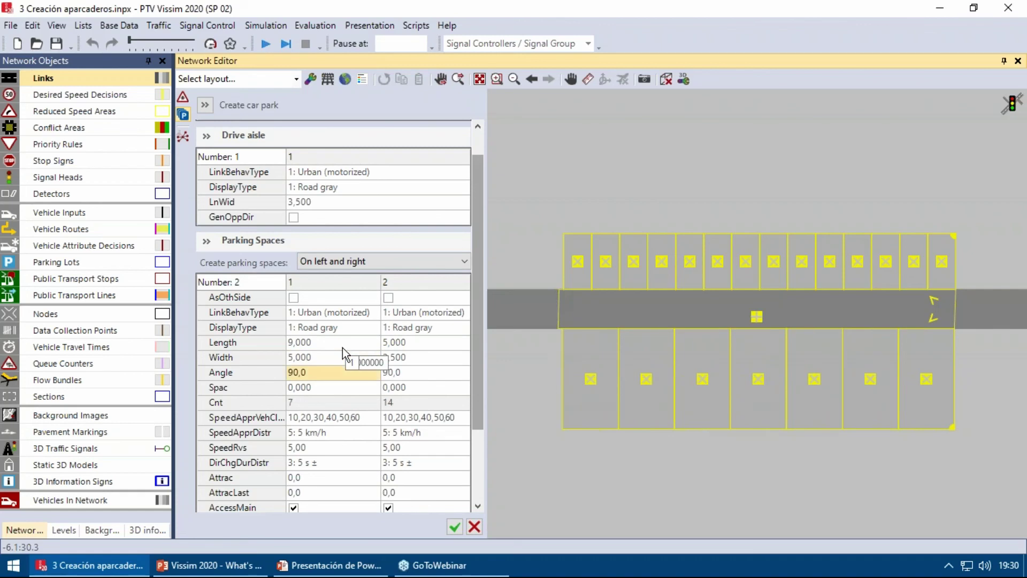
Set the left row's parking space angle to 60 degrees and the spacing between the spaces to 1.
type("60")
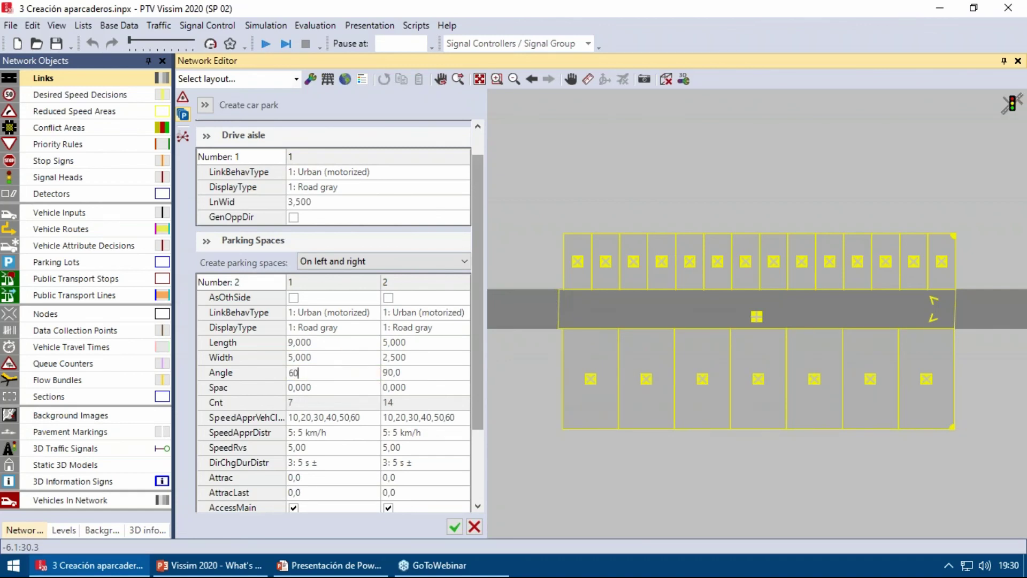
key("Return")
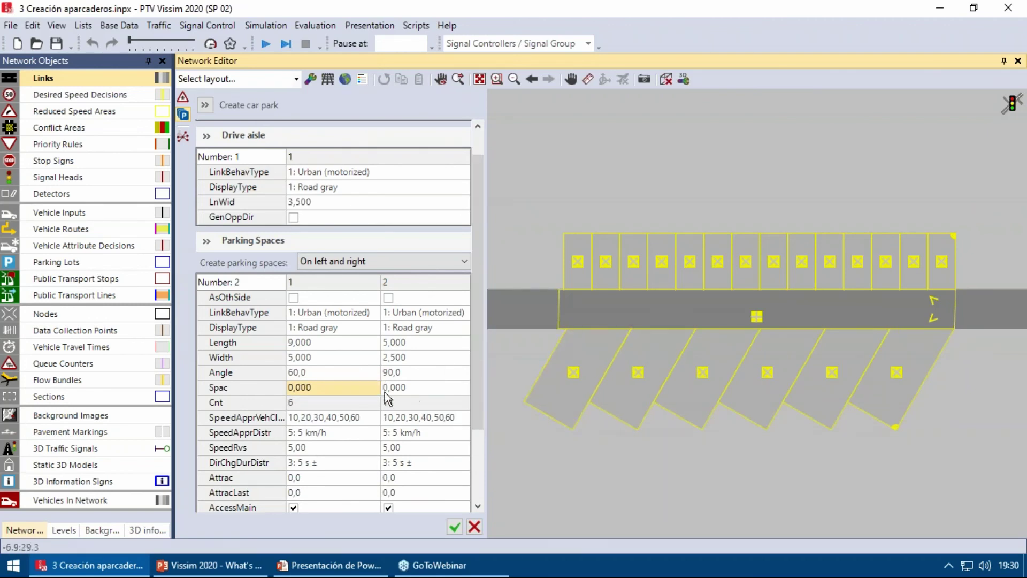
type("1")
key("Return")
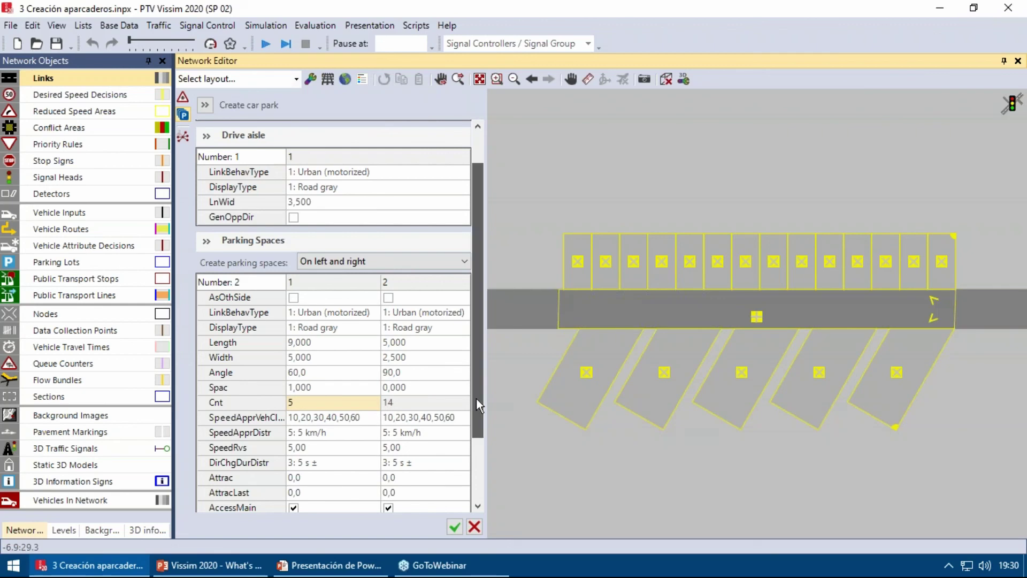
Try an AttracLast value of 1 for the left row's parking spaces, and undo the change.
left_click_drag(476, 398, 466, 415)
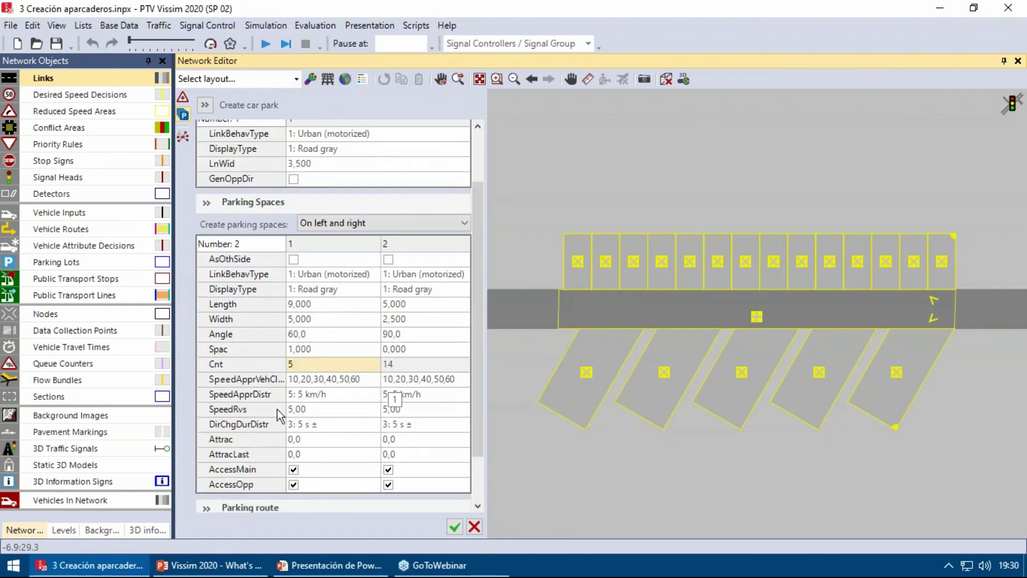
left_click(262, 412)
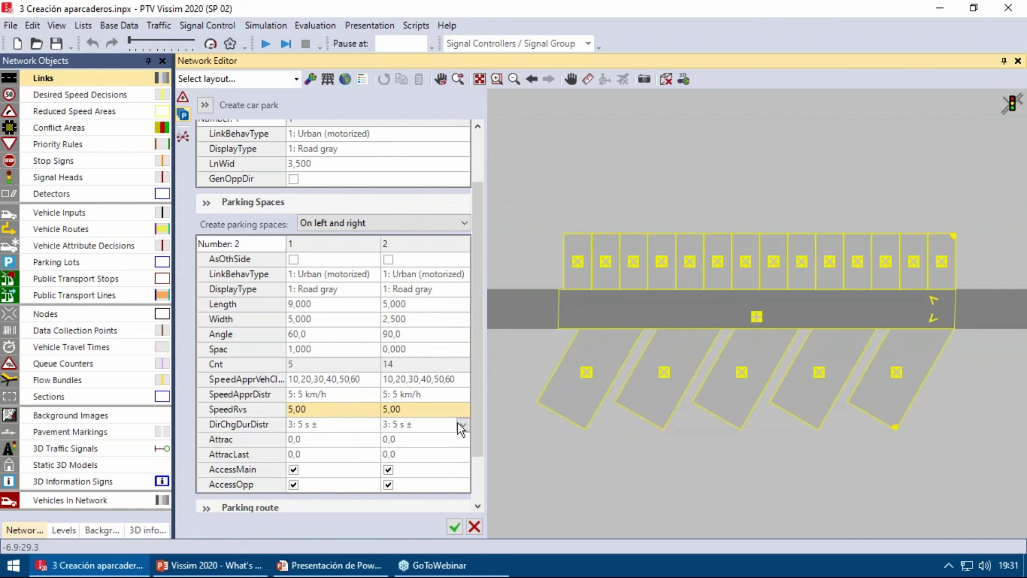
scroll(477, 434, "down", 1)
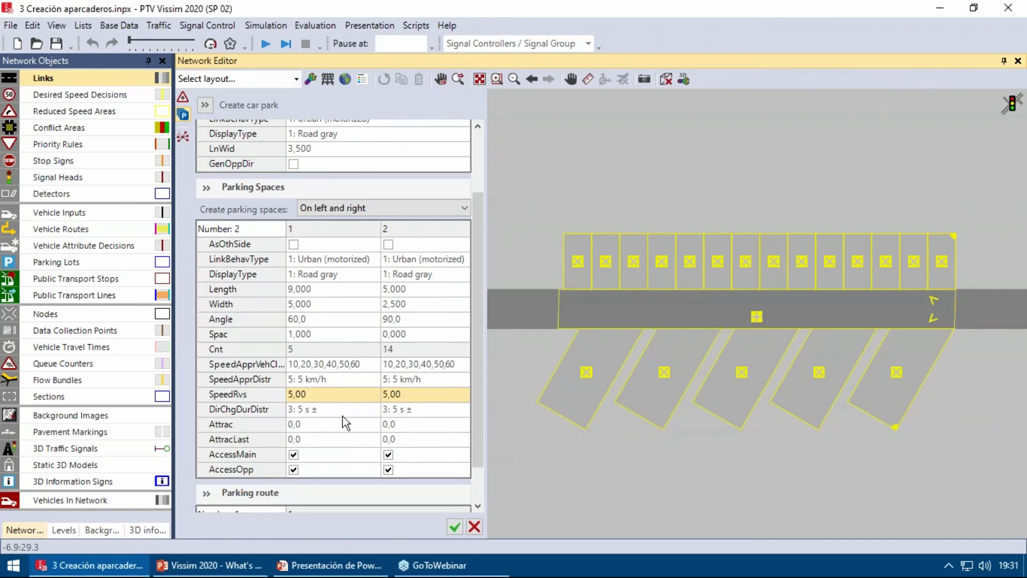
left_click(306, 425)
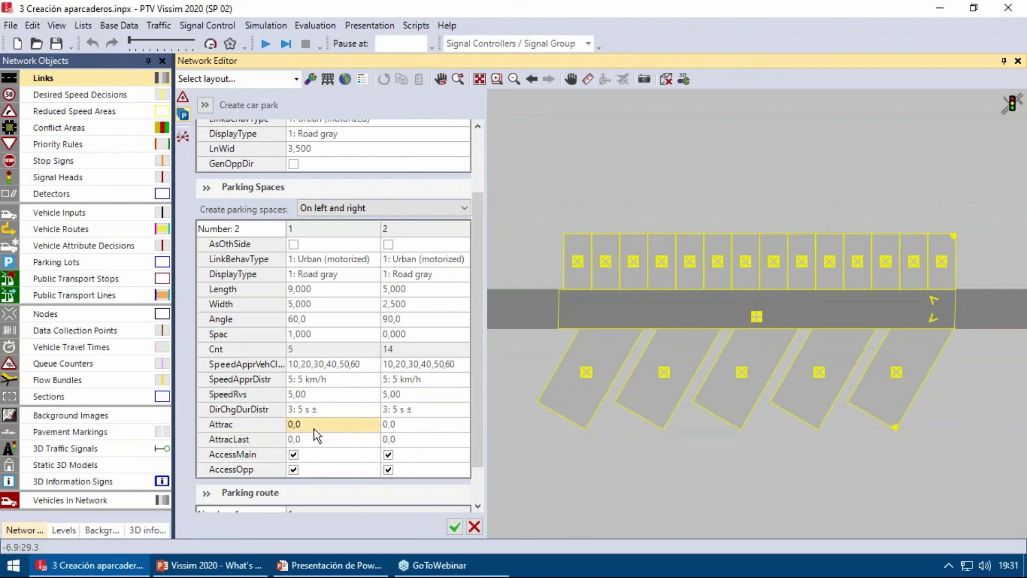
left_click(315, 437)
type("1")
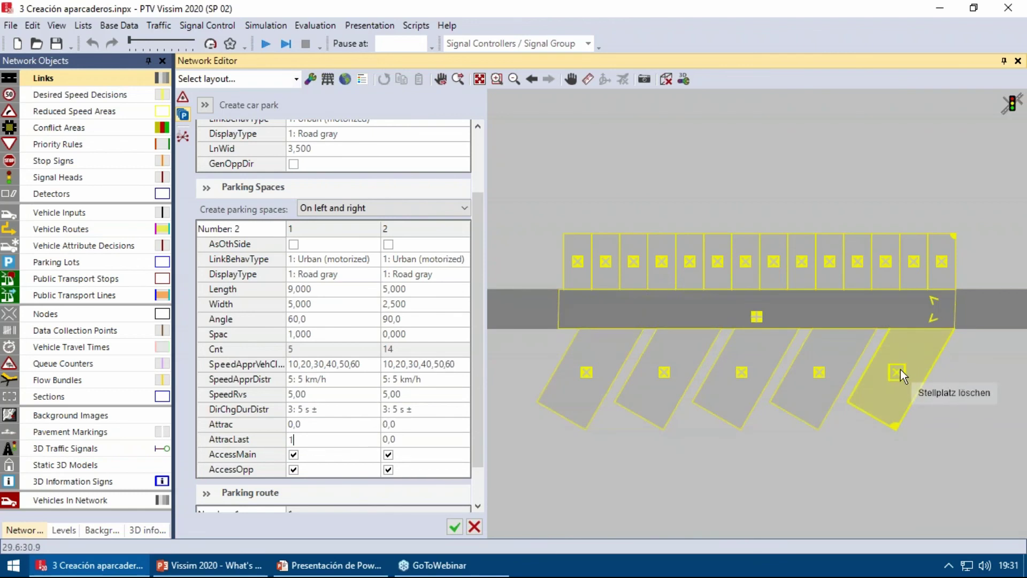
left_click(342, 429)
left_click(337, 434)
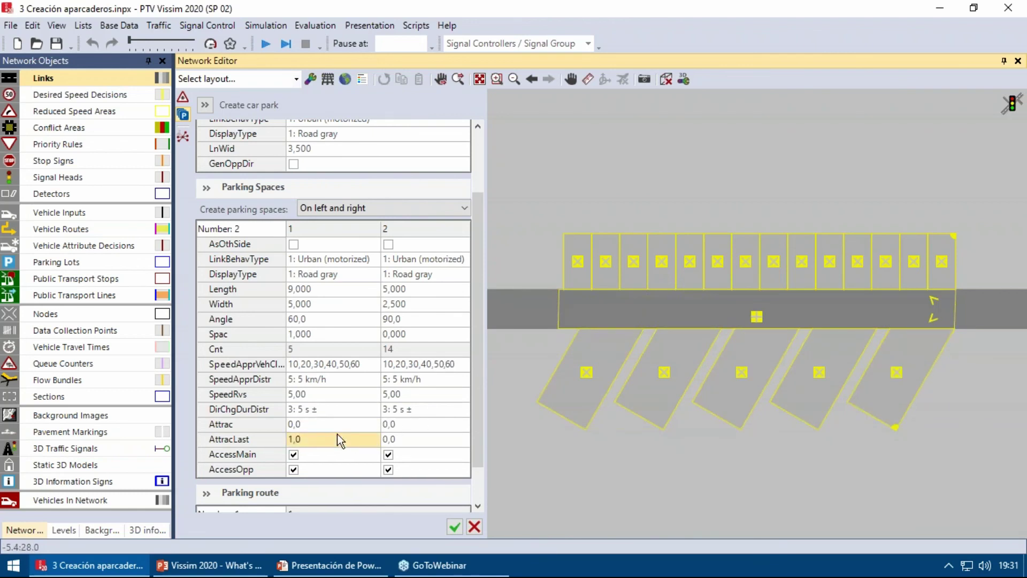
key("ctrl+z")
left_click(334, 411)
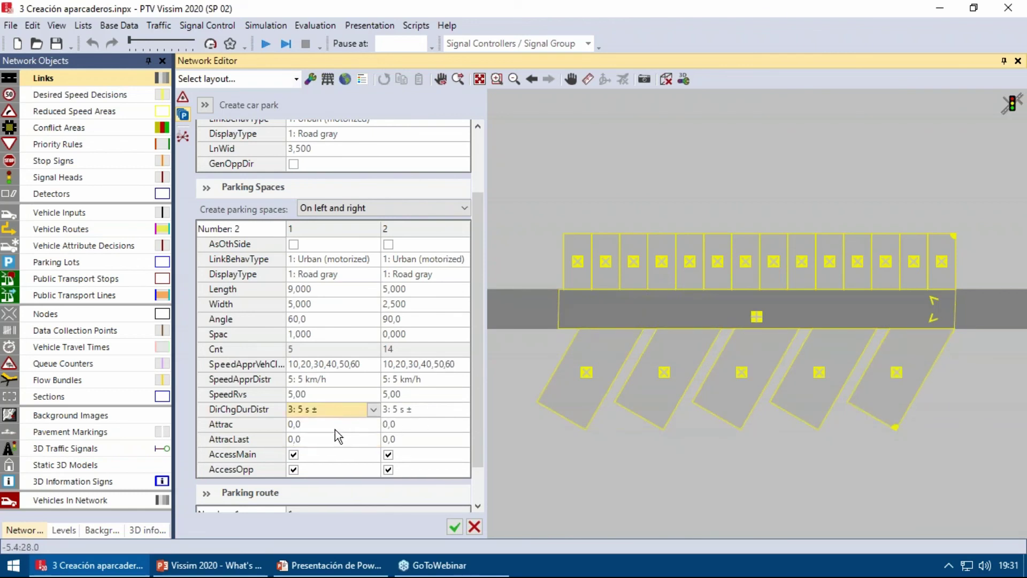
Set the parking route's parking duration (ParkDur) to the distribution 3: 5 s ±.
left_click(322, 454)
scroll(477, 435, "down", 1)
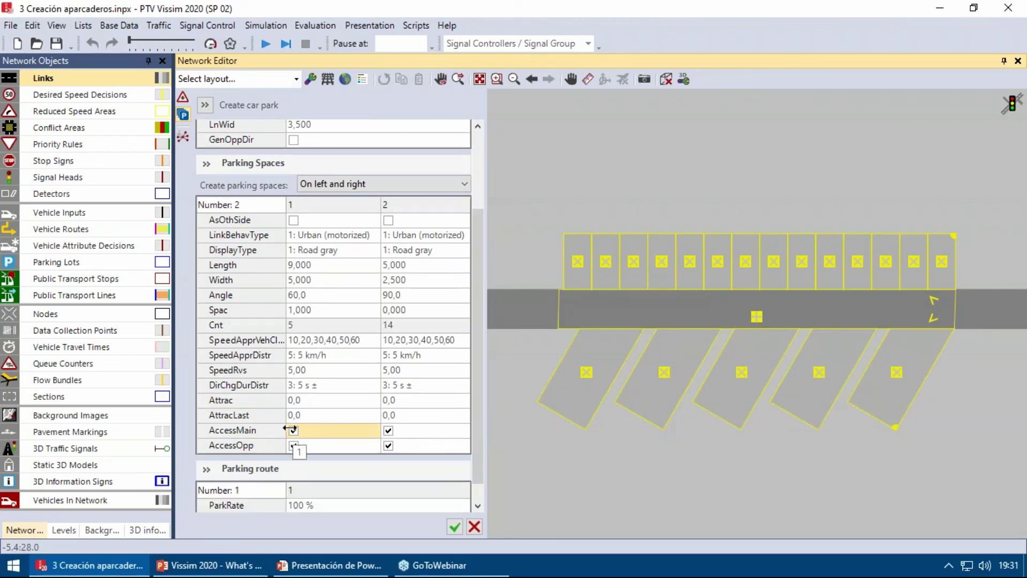
scroll(474, 486, "down", 1)
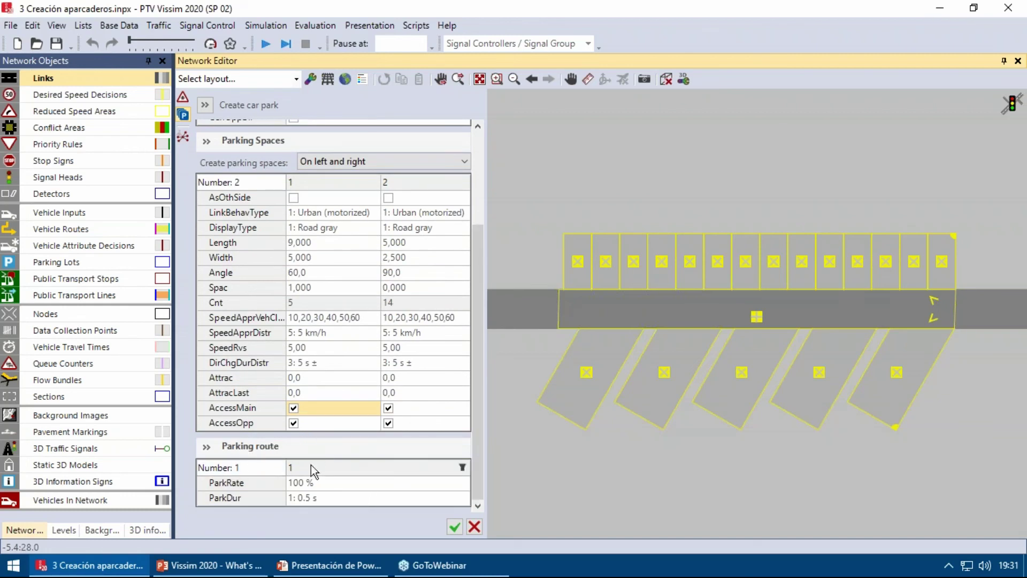
left_click(324, 484)
left_click(320, 485)
left_click(364, 497)
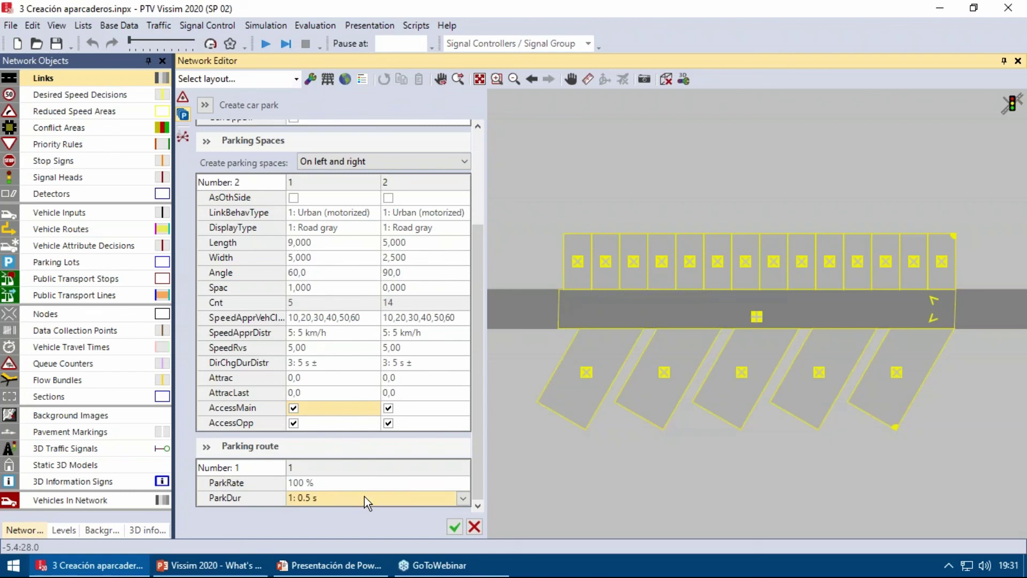
left_click(464, 499)
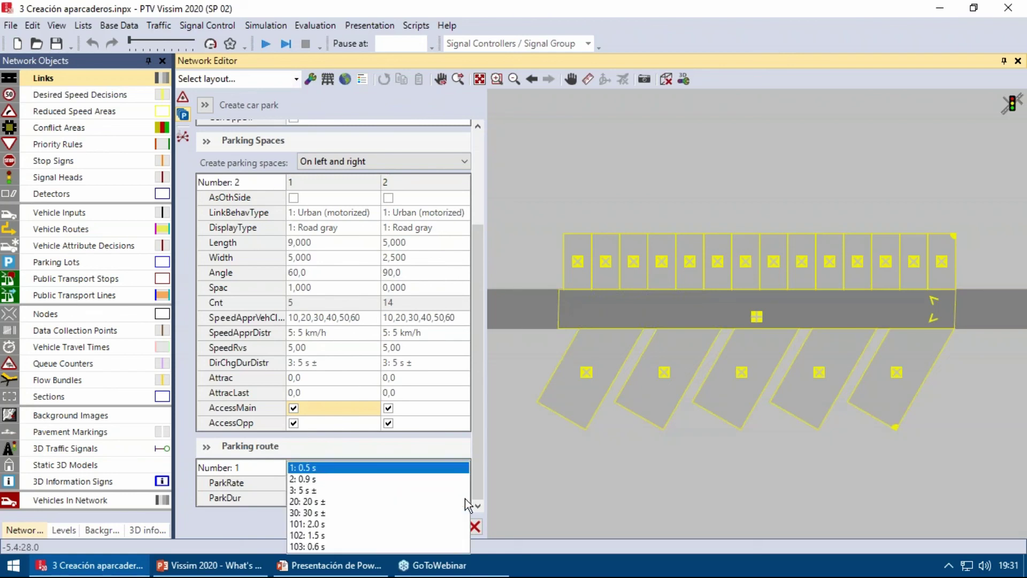
left_click(313, 491)
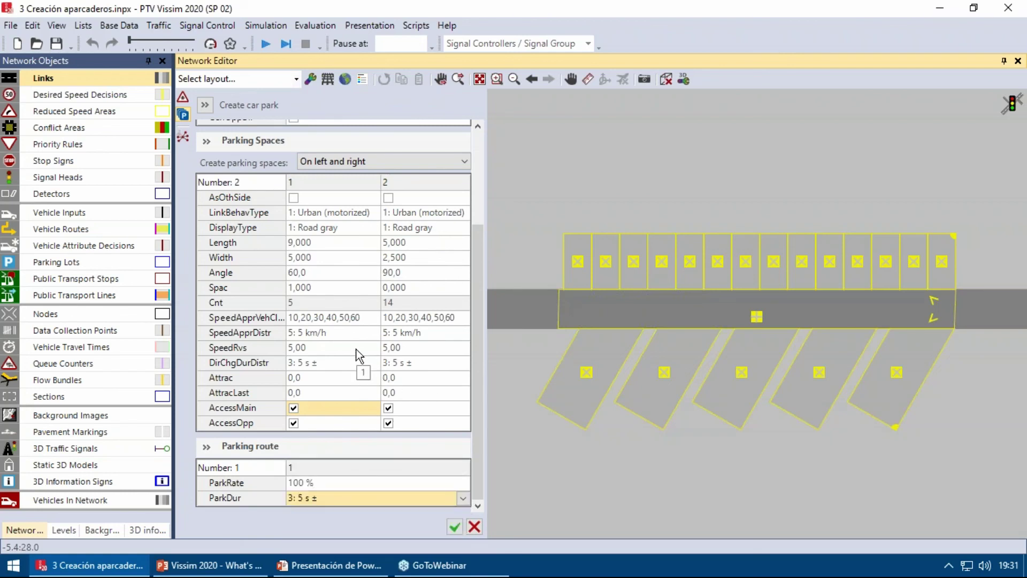
Set the left row's parking space length to 5 and width to 2.5.
left_click(349, 245)
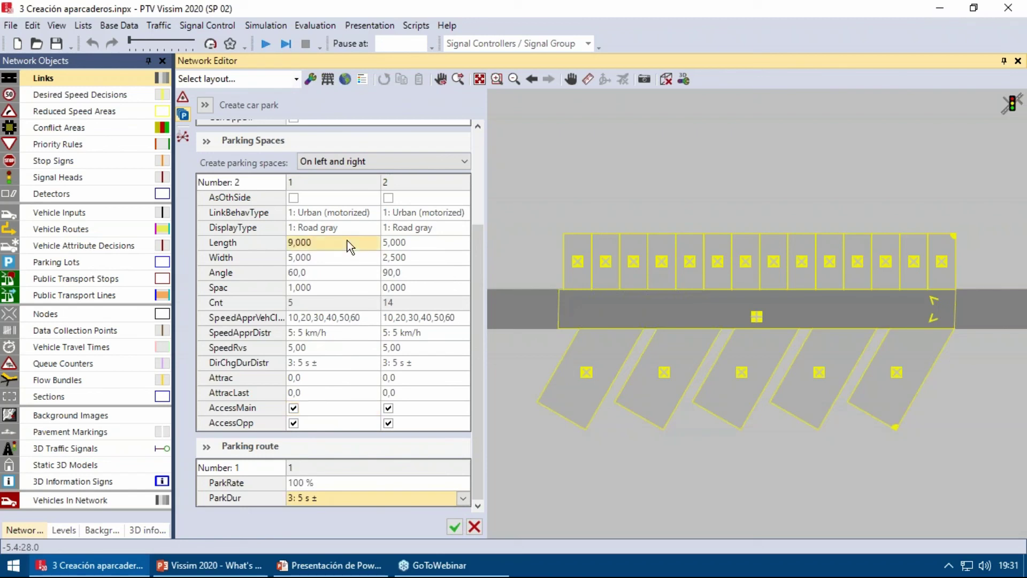
type("5")
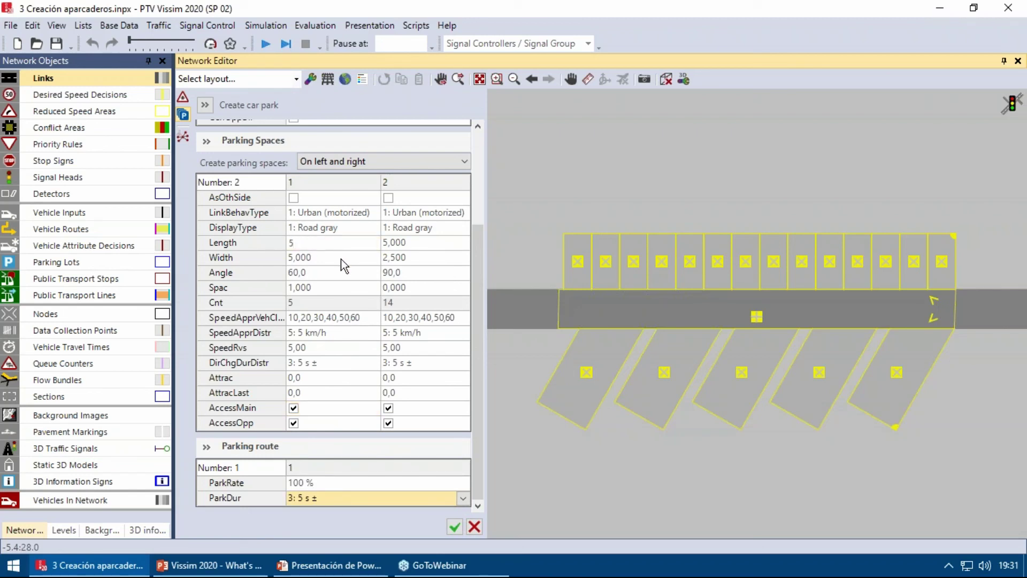
left_click(342, 259)
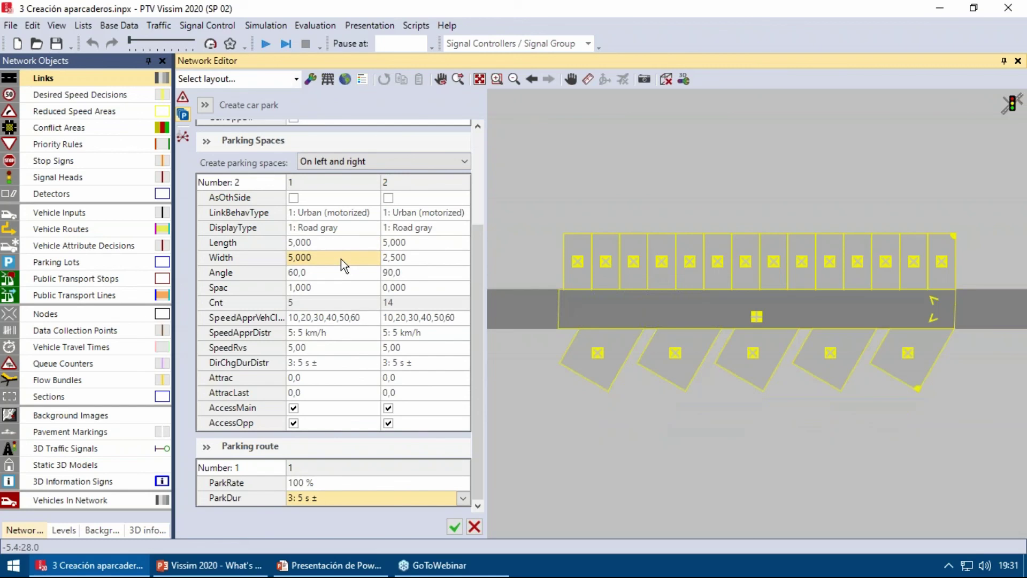
type("2.5")
Set the left row's parking space angle to 90 degrees and the spacing to 0.1, the minimum allowed.
left_click(335, 270)
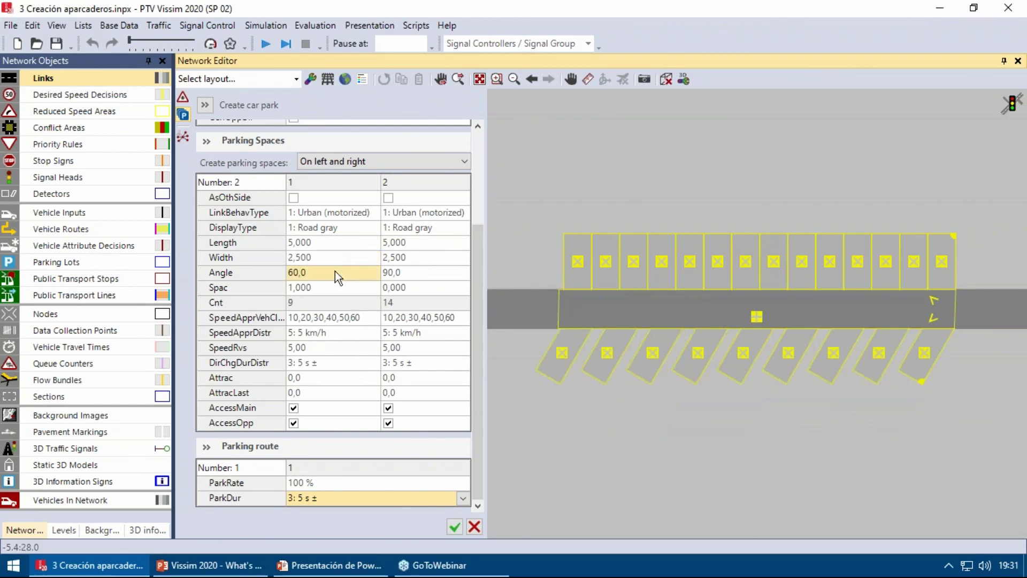
type("90")
left_click(317, 288)
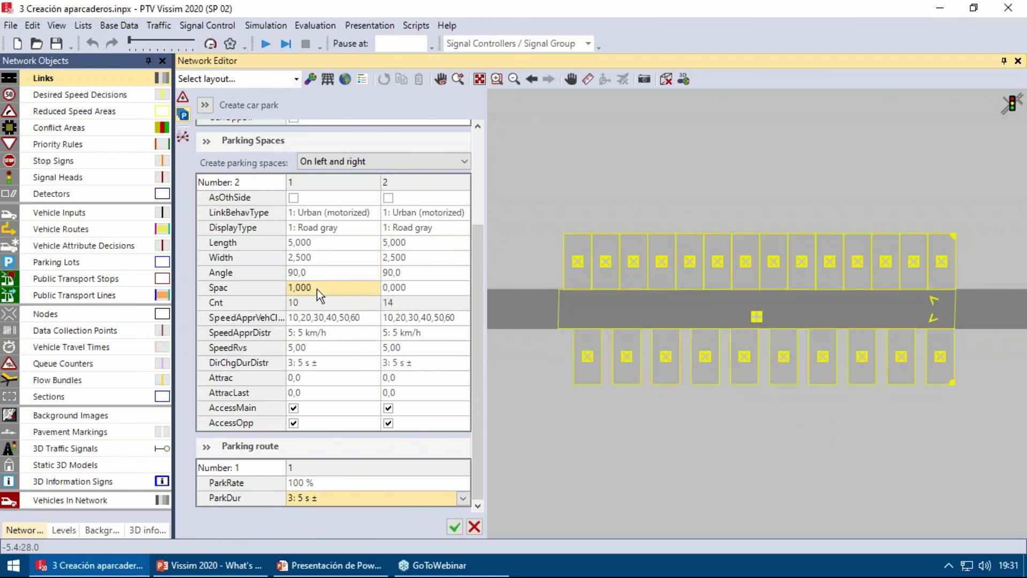
type("0")
key("Return")
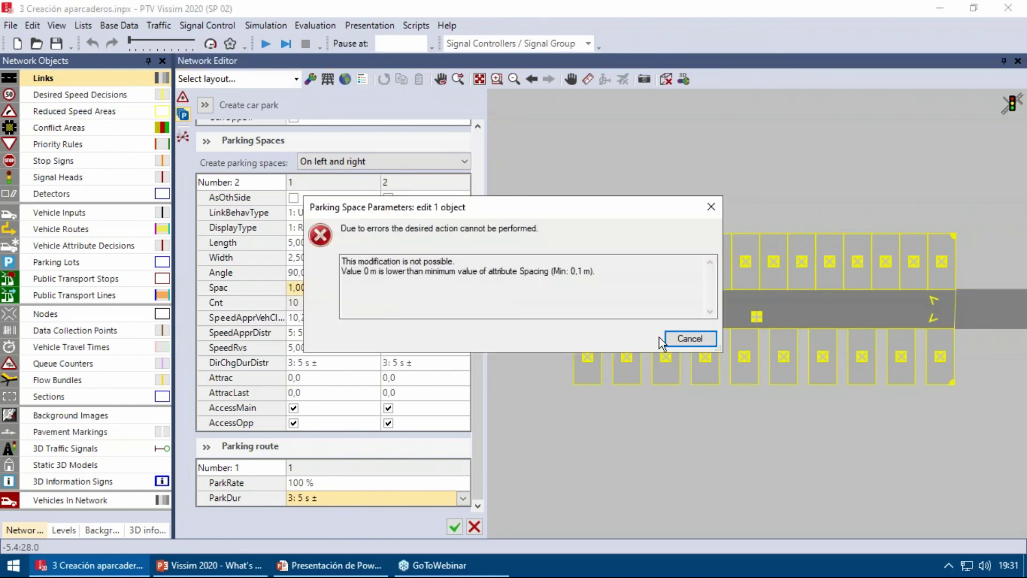
left_click(666, 338)
left_click(340, 288)
type(".1")
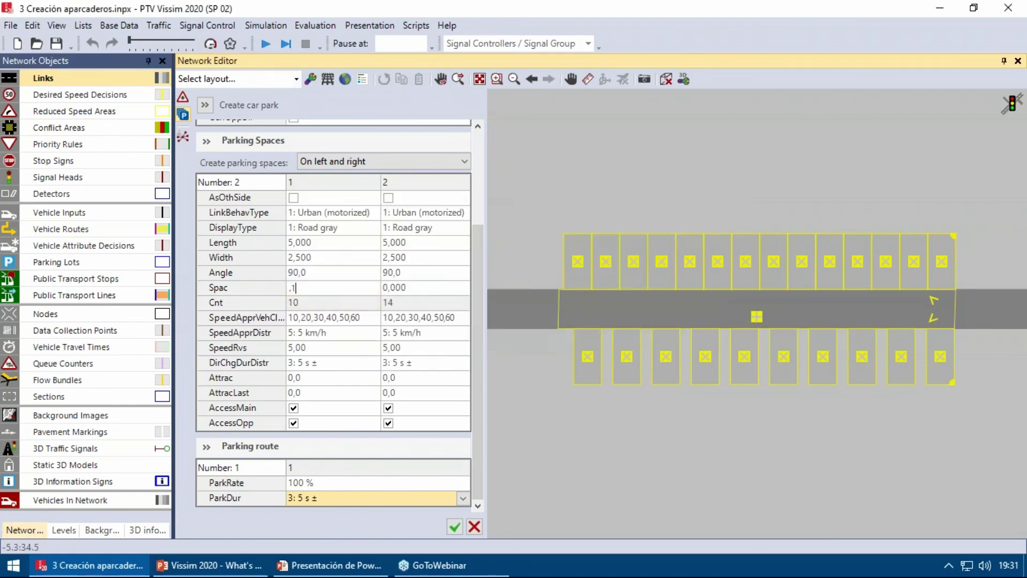
key("Return")
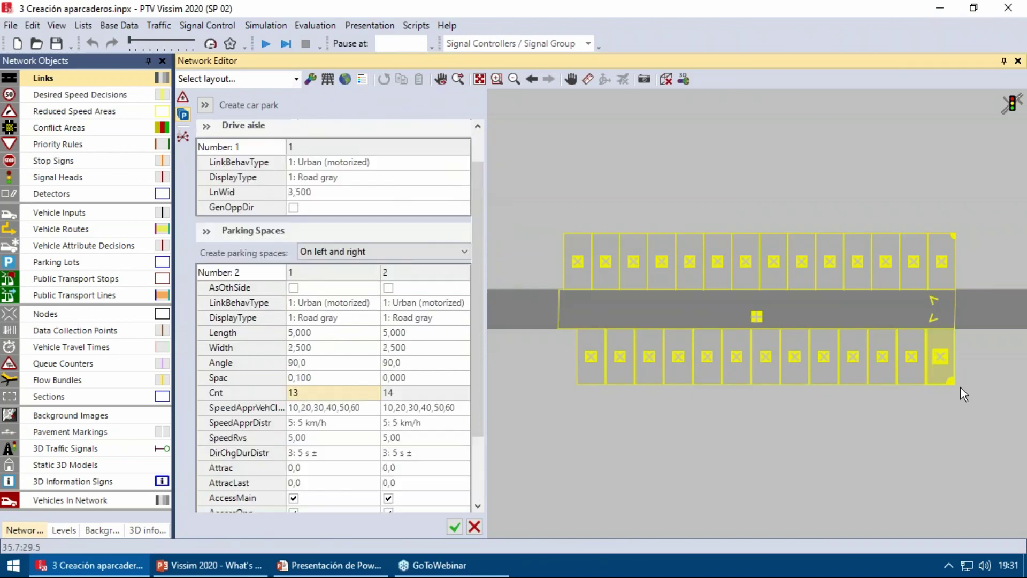
Reshape the left row's parking spaces directly in the drawing to about 5.4 long and 2.9 wide, angled at about 53 degrees.
mouse_move(731, 385)
left_mouse_down()
mouse_move(731, 449)
mouse_move(746, 352)
mouse_move(732, 426)
mouse_move(736, 388)
left_mouse_up()
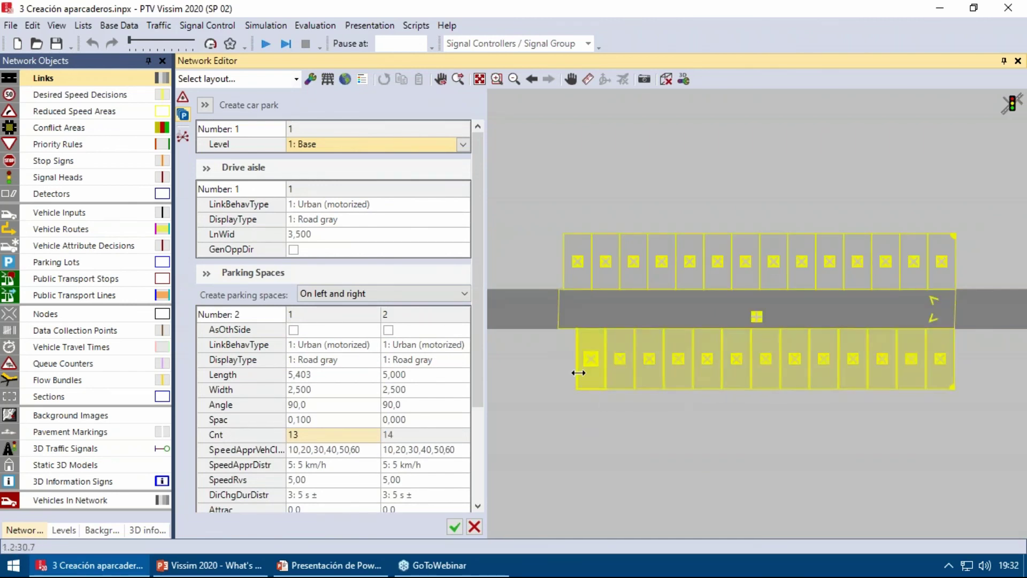
mouse_move(577, 373)
left_mouse_down()
mouse_move(486, 370)
mouse_move(520, 372)
left_mouse_up()
left_click_drag(952, 387, 900, 400)
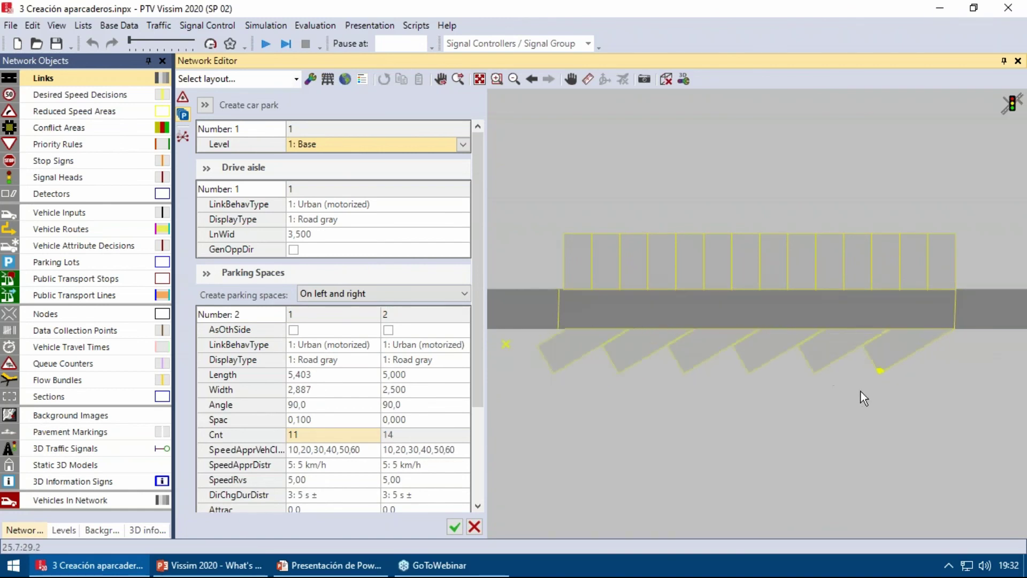
left_click(900, 399)
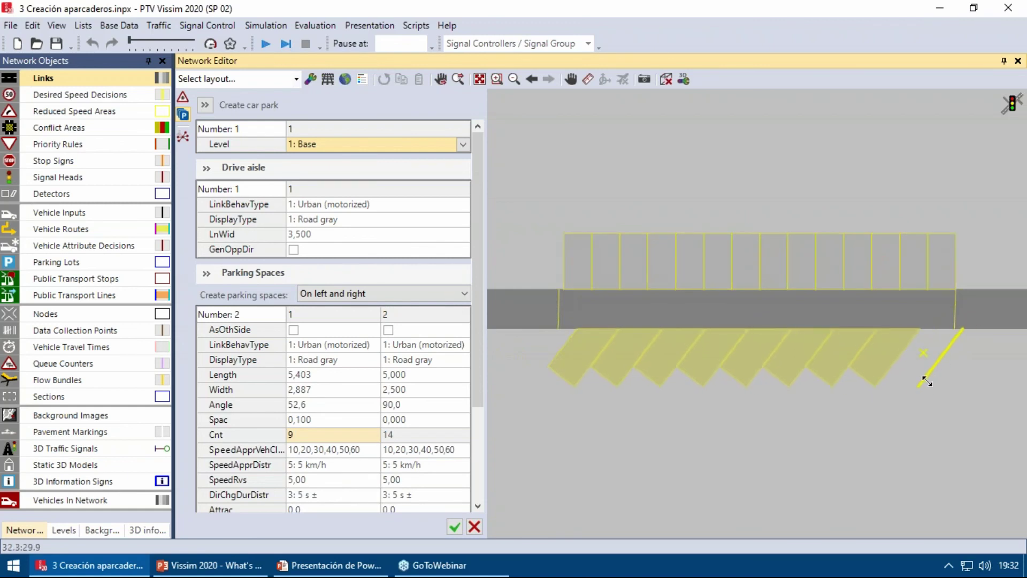
left_click(920, 369)
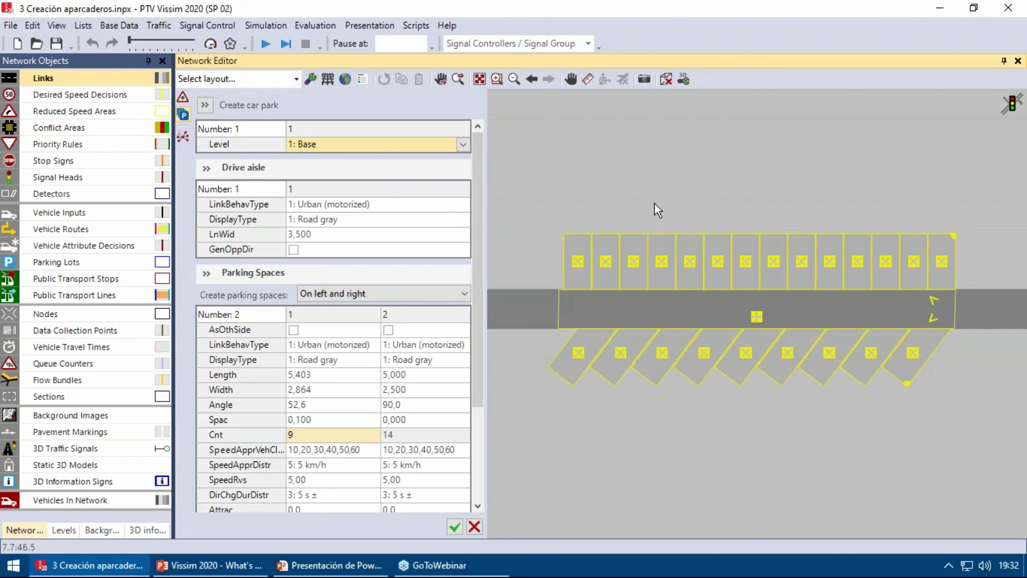
Remove the fourth, fifth and sixth parking spaces of the upper row and generate the car park.
left_click(663, 262)
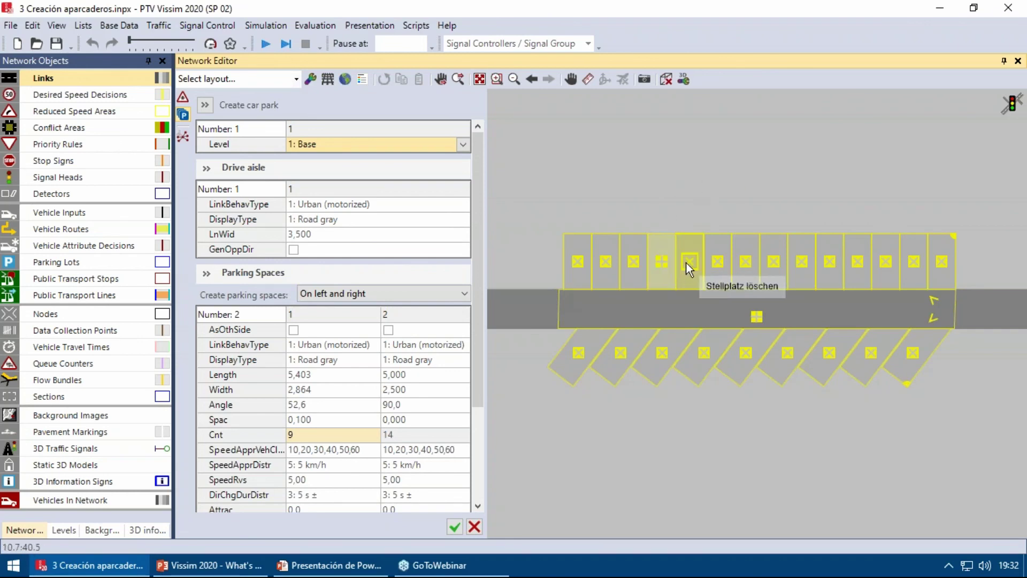
left_click(689, 262)
left_click(716, 265)
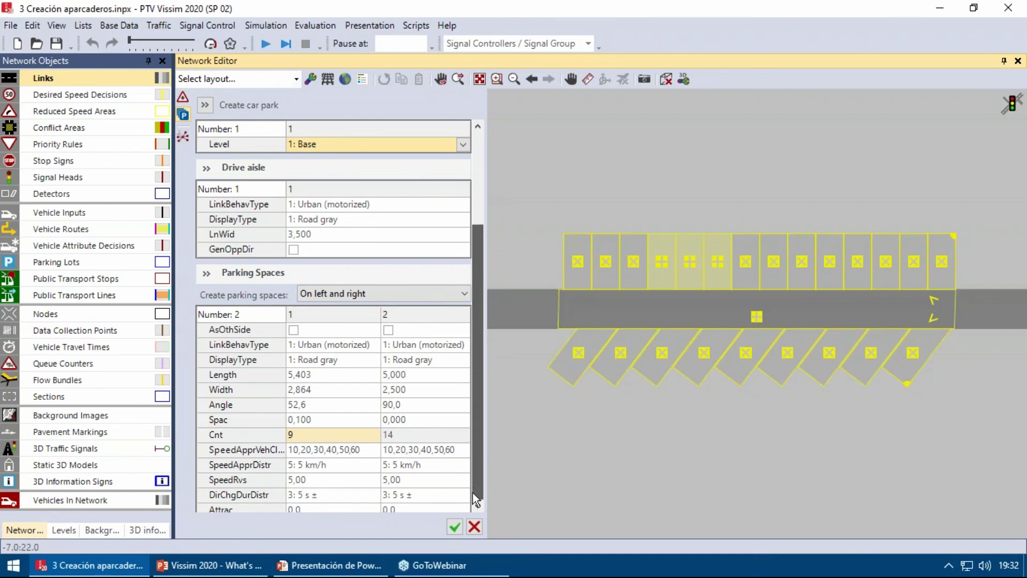
scroll(473, 492, "down", 3)
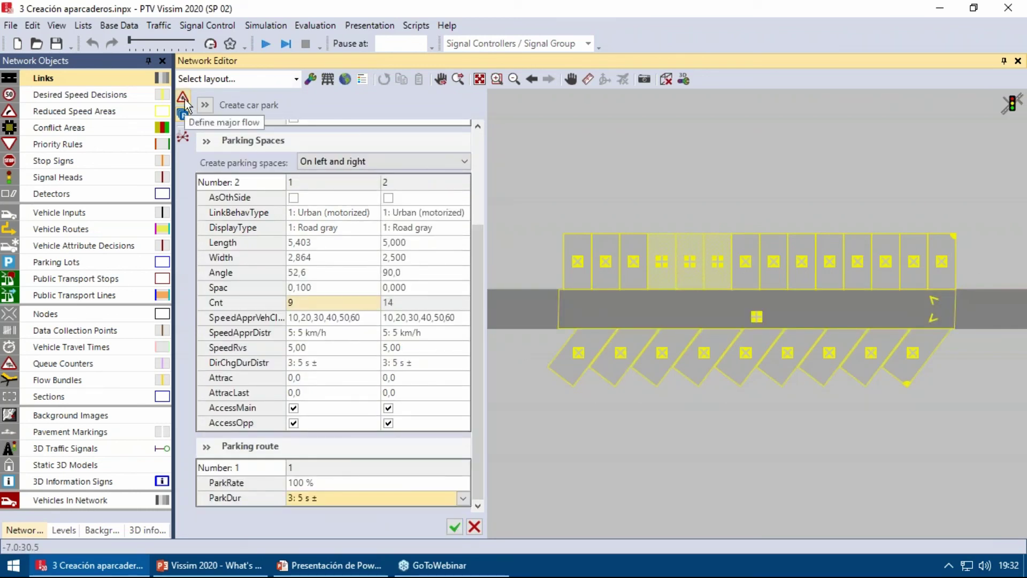
left_click(455, 528)
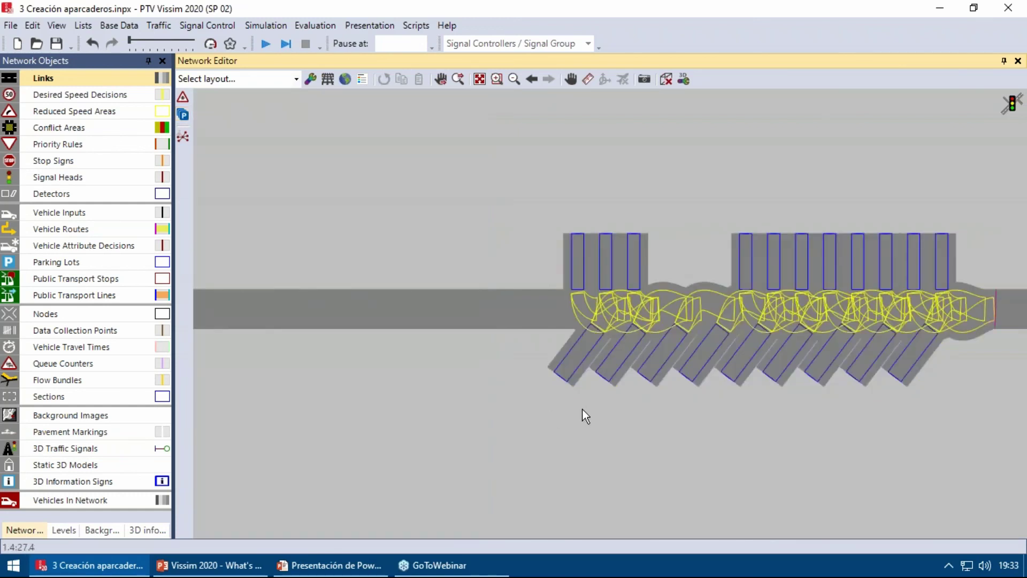
Examine the generated car park's links, connectors and parking routing decision in wireframe and normal display.
left_click_drag(583, 409, 398, 393)
left_click(330, 83)
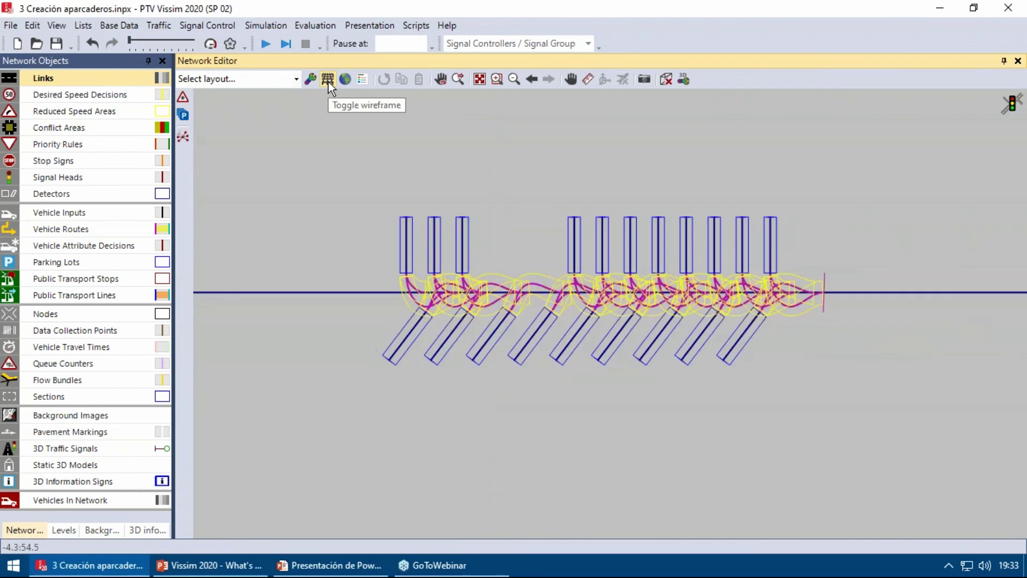
scroll(467, 304, "up", 3)
scroll(481, 432, "down", 3)
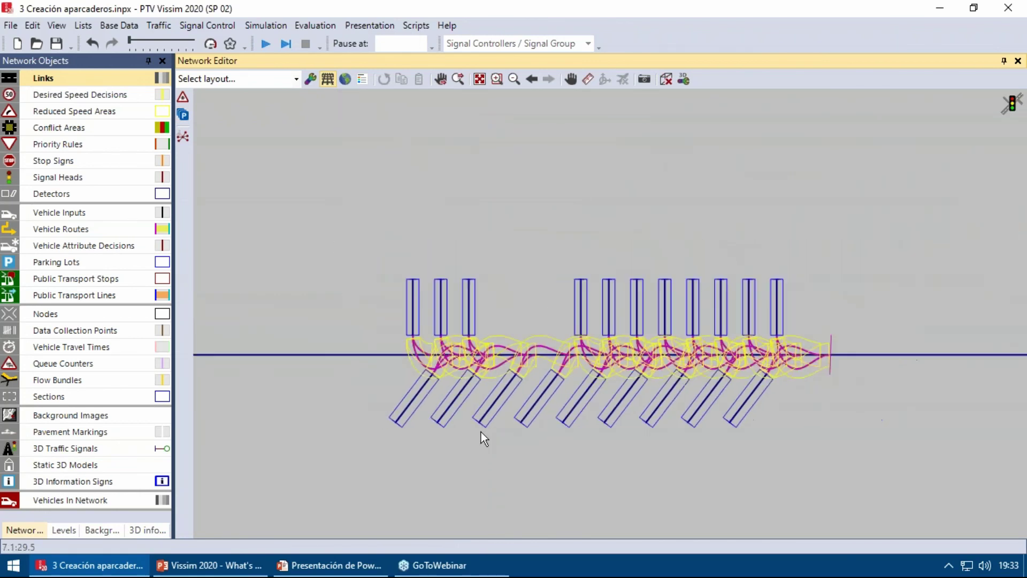
scroll(497, 445, "up", 2)
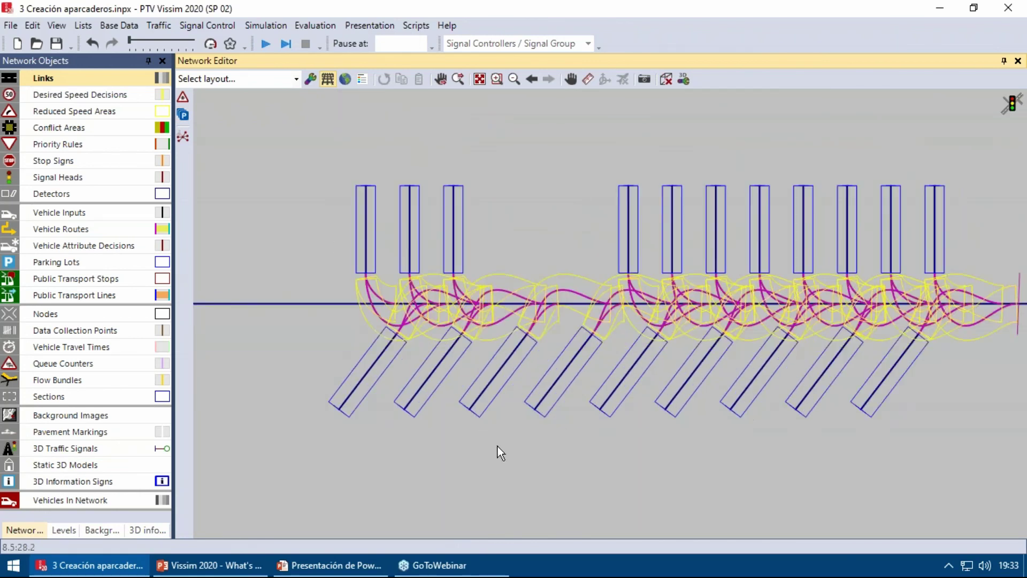
left_click(330, 82)
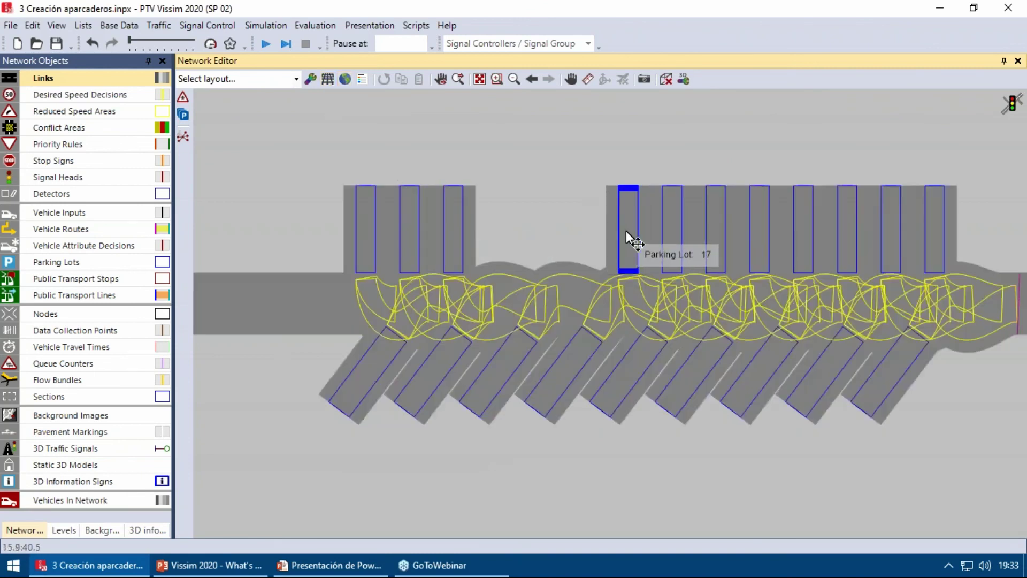
left_click_drag(853, 302, 661, 258)
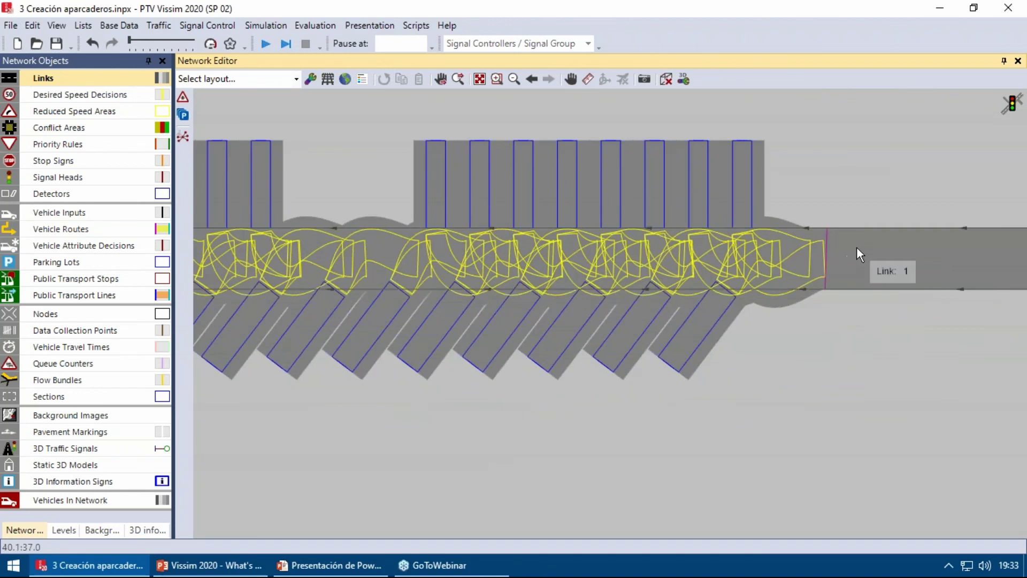
scroll(831, 262, "down", 2)
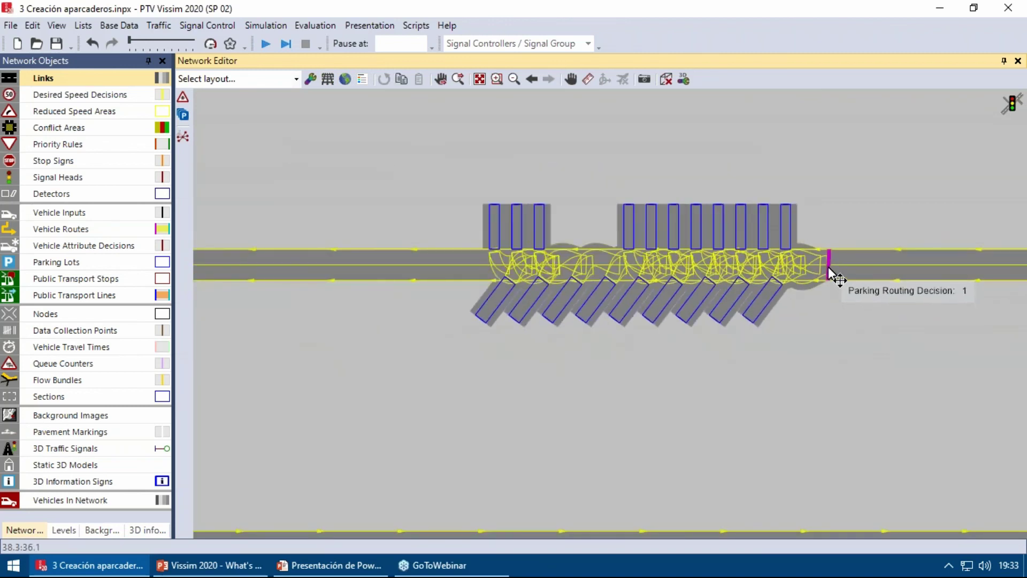
scroll(831, 272, "down", 2)
left_click_drag(781, 171, 624, 140)
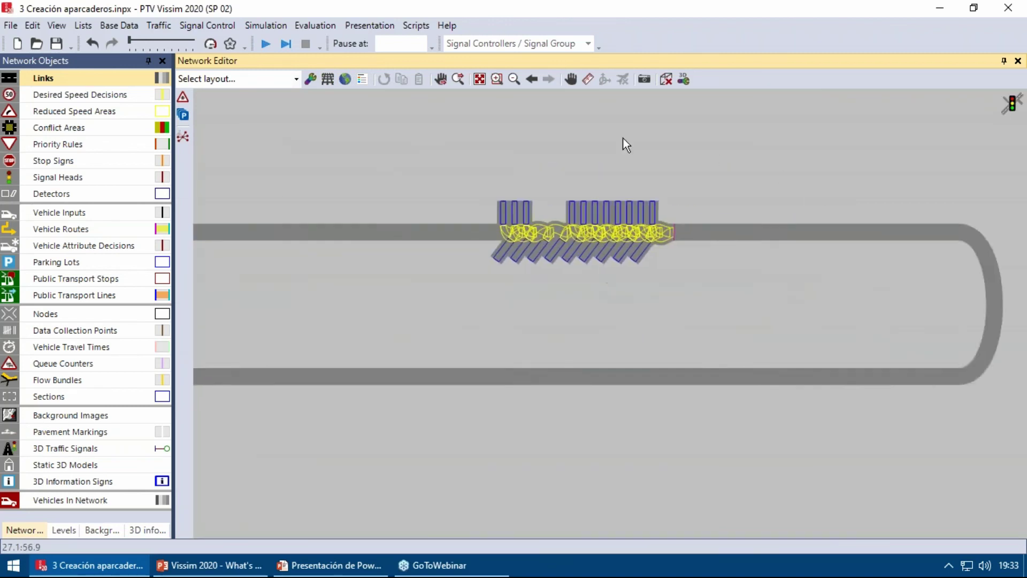
Run the simulation from the start and watch vehicles use the generated car park in the 2D view.
scroll(623, 137, "up", 1)
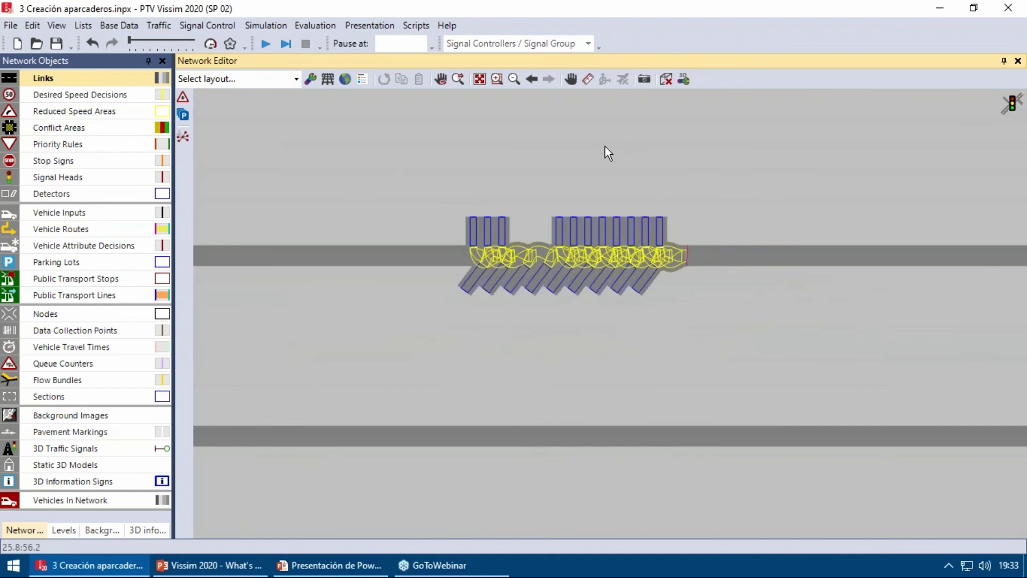
left_click(266, 46)
left_click(534, 285)
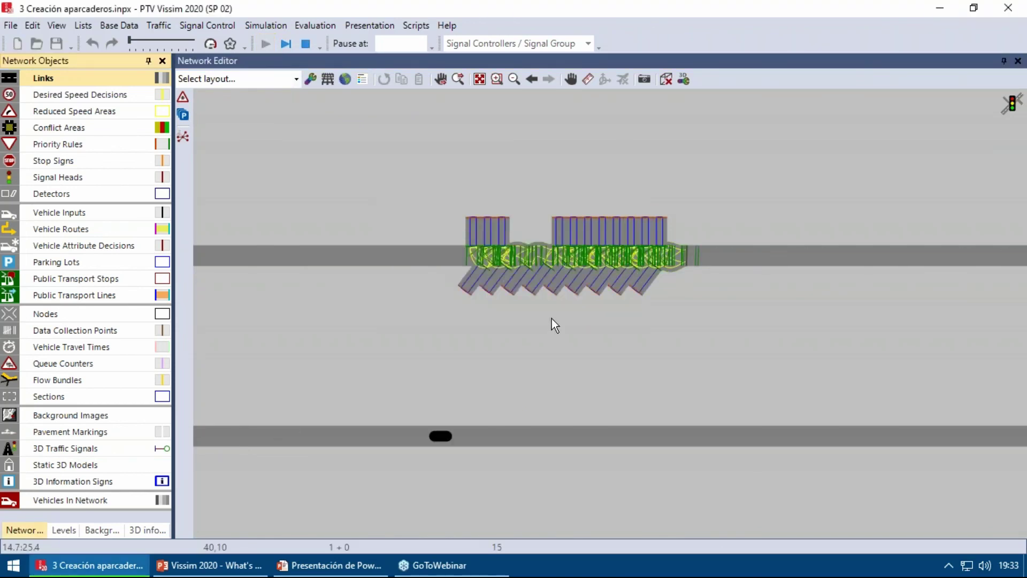
left_click(551, 319)
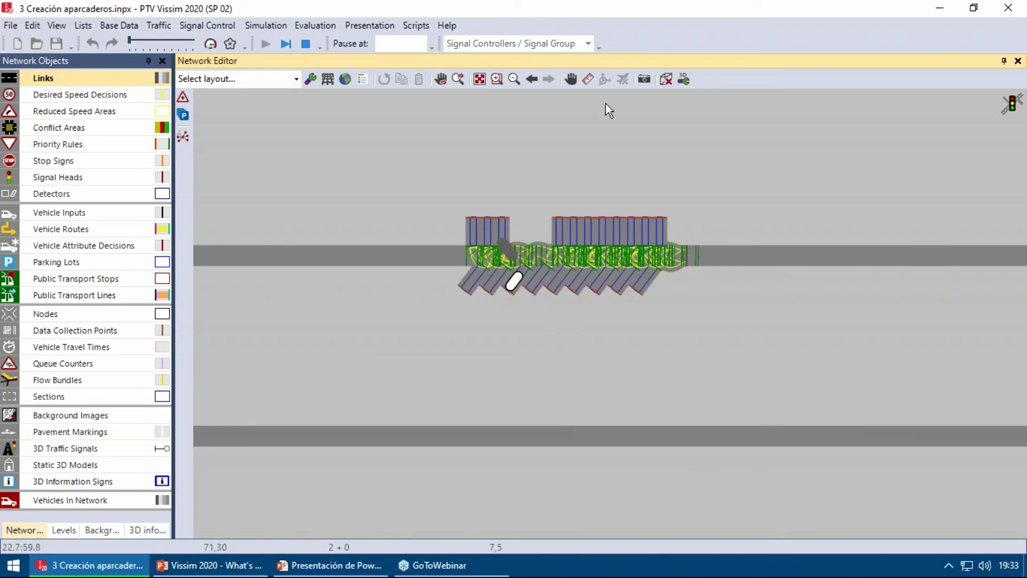
Watch the simulated vehicles enter and leave the car park in a tilted 3D view with the background map turned off.
left_click(666, 79)
scroll(744, 166, "up", 3)
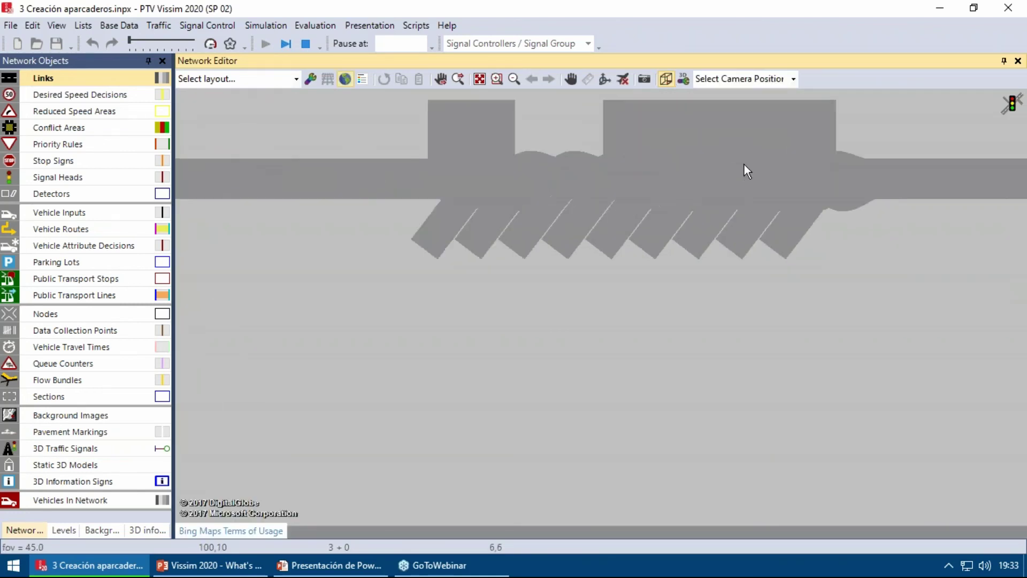
left_click(606, 80)
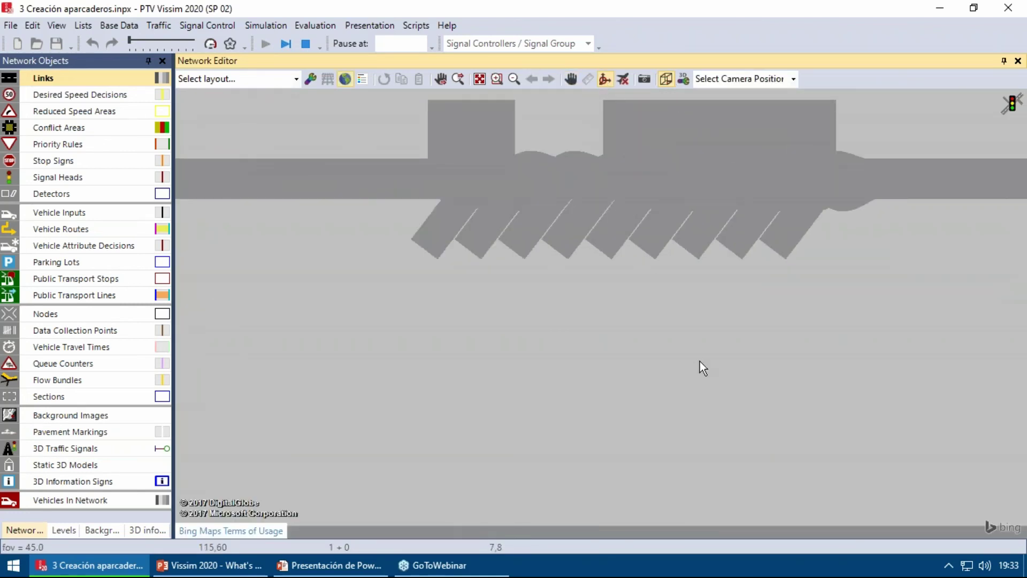
left_click_drag(700, 361, 684, 262)
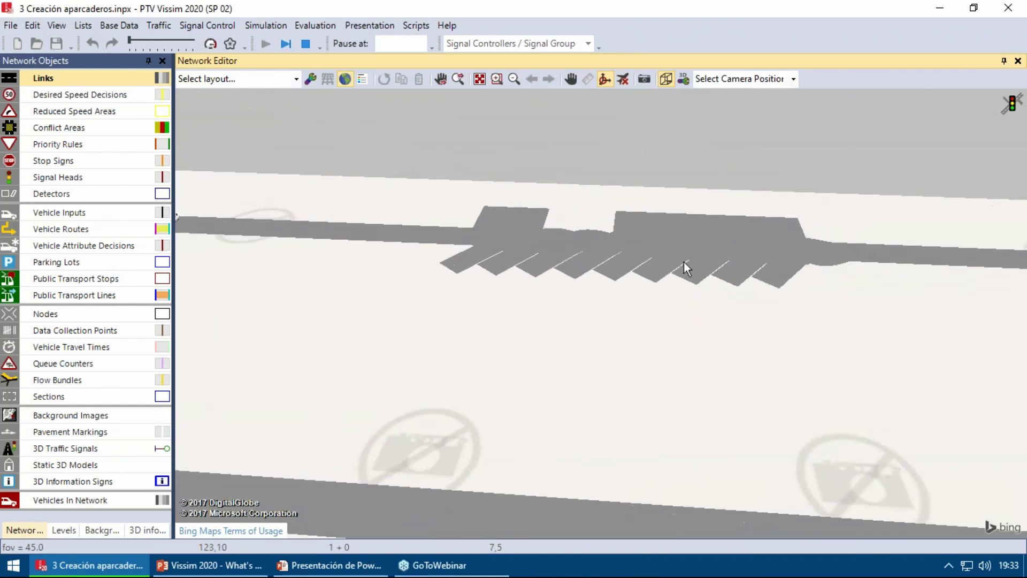
left_click(345, 79)
scroll(725, 252, "up", 3)
scroll(725, 252, "down", 2)
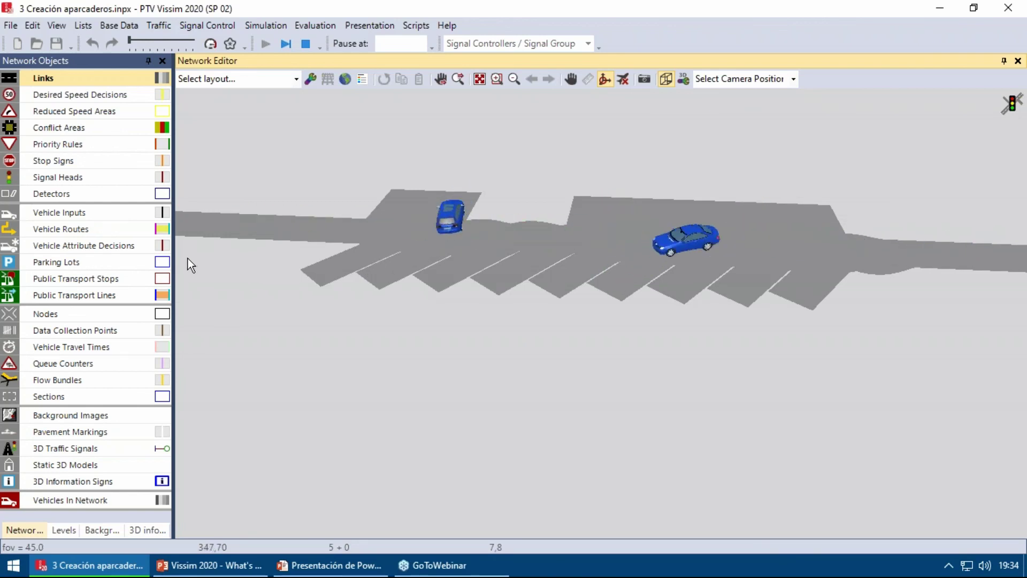
left_click_drag(188, 259, 432, 274)
scroll(403, 275, "up", 2)
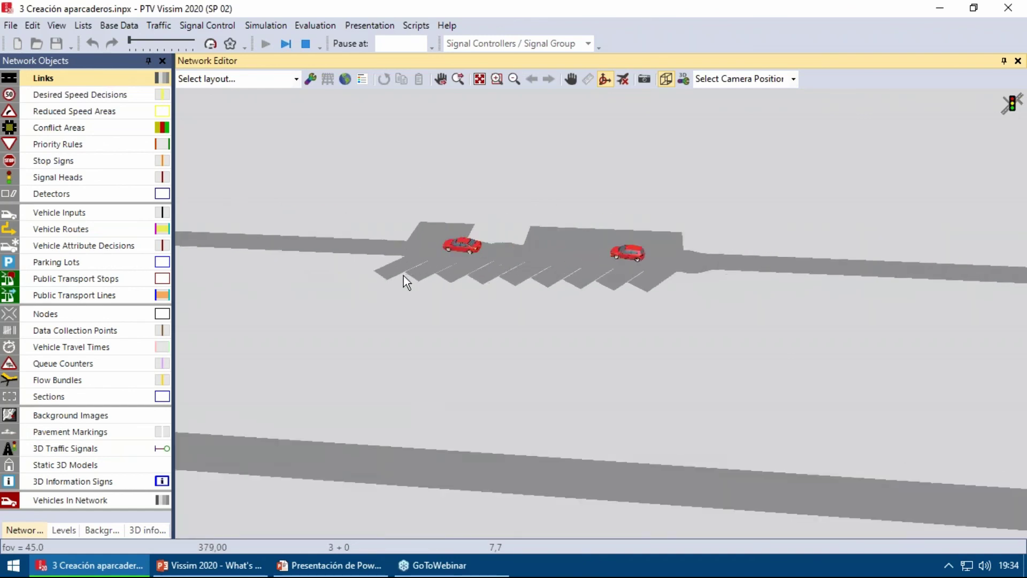
Return to the 2D view and stop the simulation, ignoring its warnings.
left_click(666, 79)
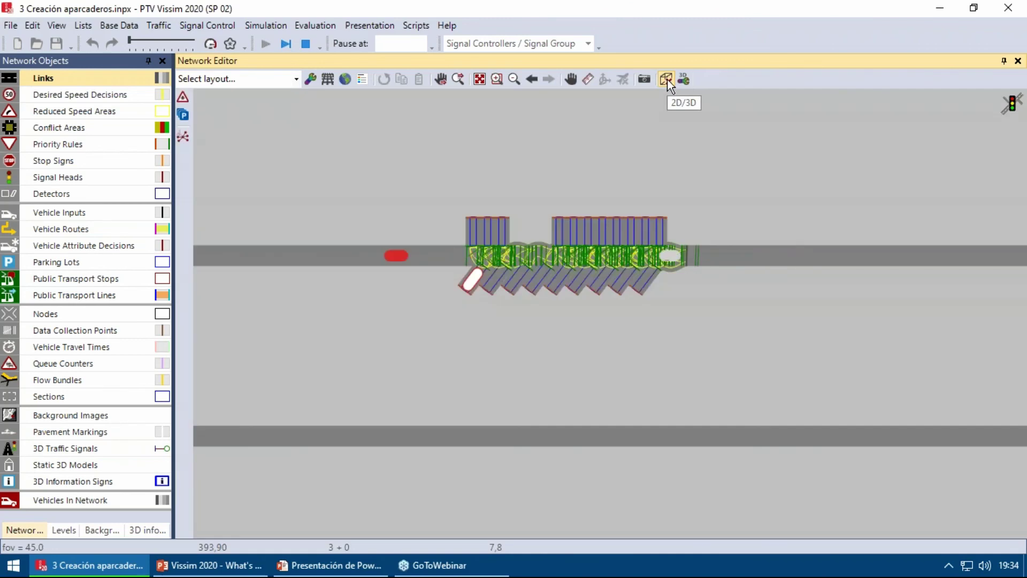
scroll(631, 313, "up", 1)
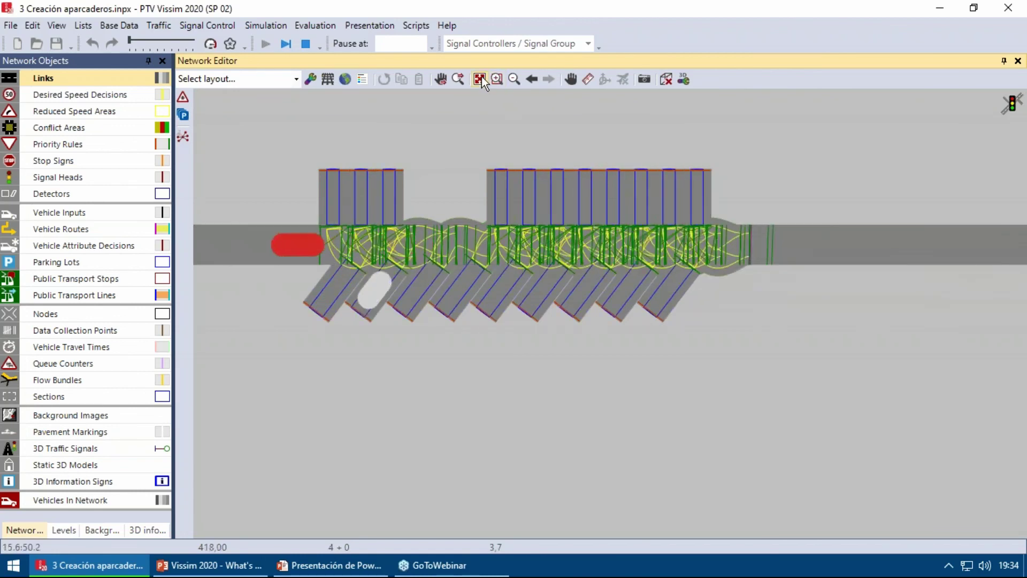
left_click(306, 45)
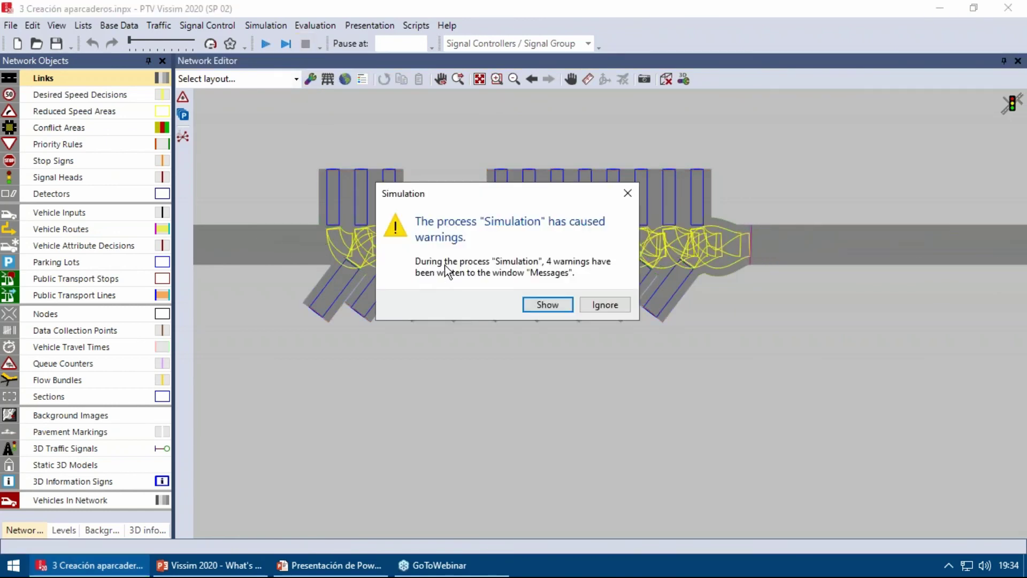
left_click(615, 303)
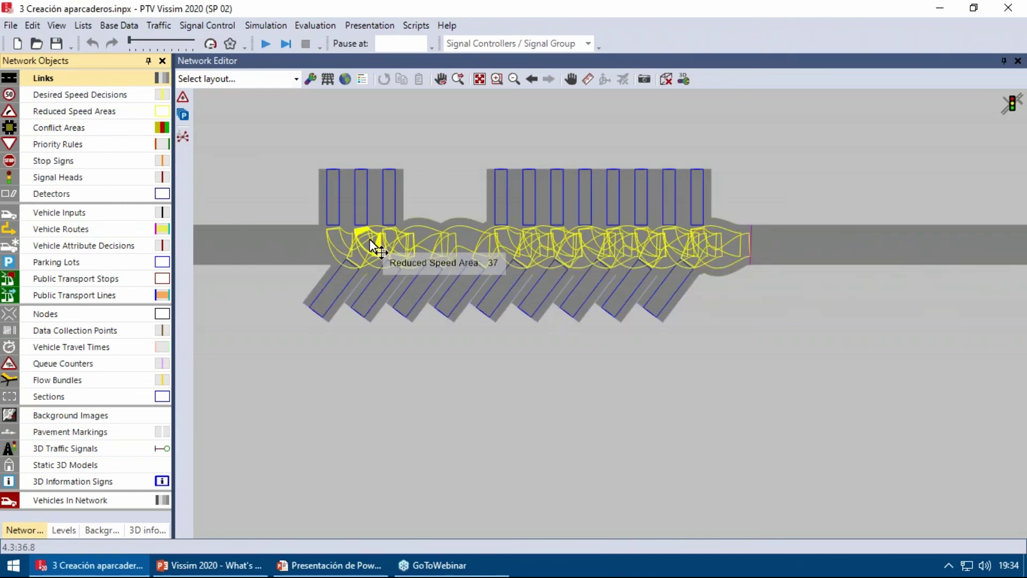
Add a priority rule on the lower link with its stop line at 87.158 m, conflict marker at 71.424 m and clearance 10 m.
scroll(373, 247, "up", 2)
scroll(628, 257, "down", 4)
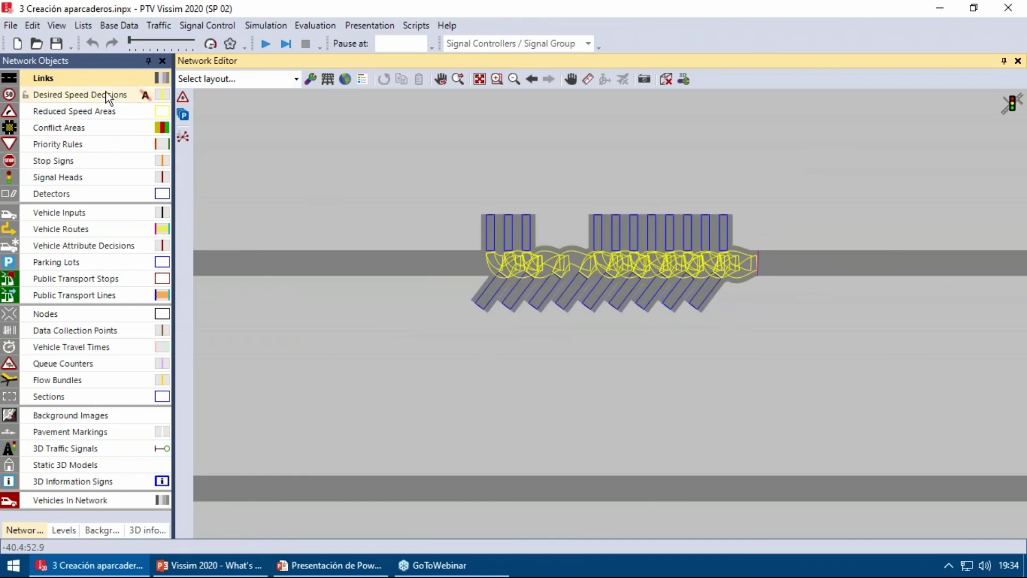
left_click_drag(424, 262, 365, 226)
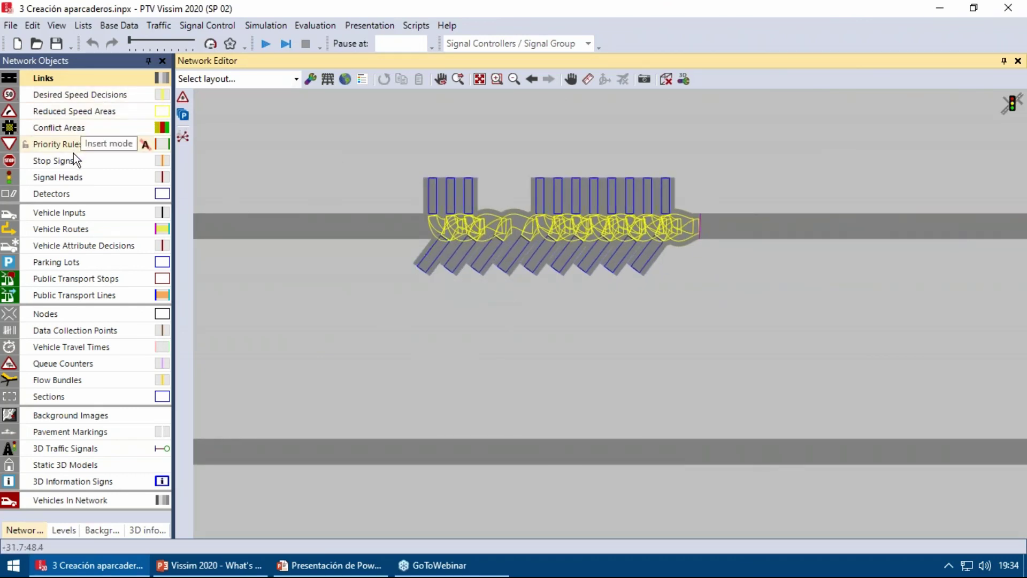
left_click(59, 144)
left_click_drag(363, 238, 488, 198)
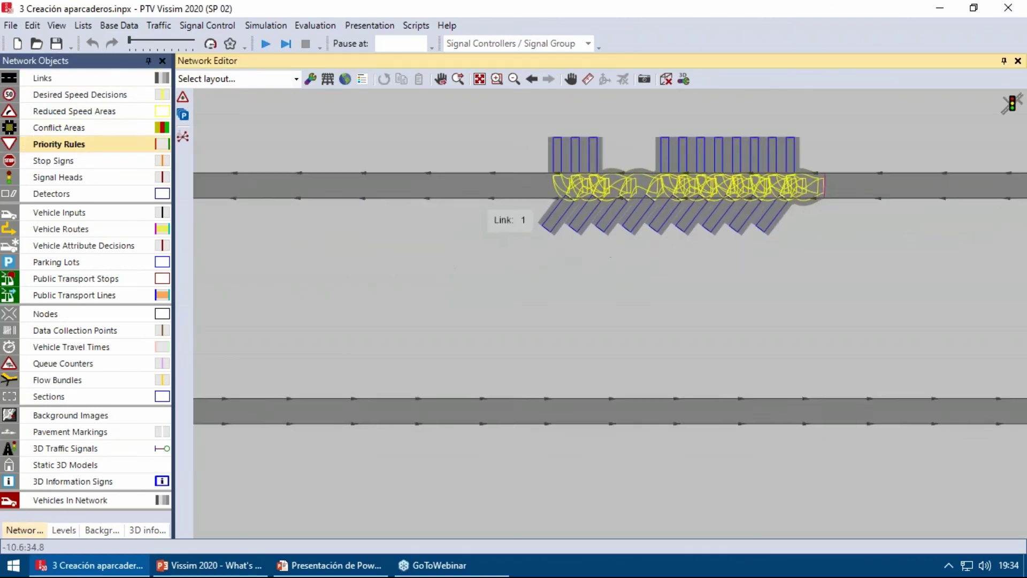
left_click_drag(461, 369, 605, 278)
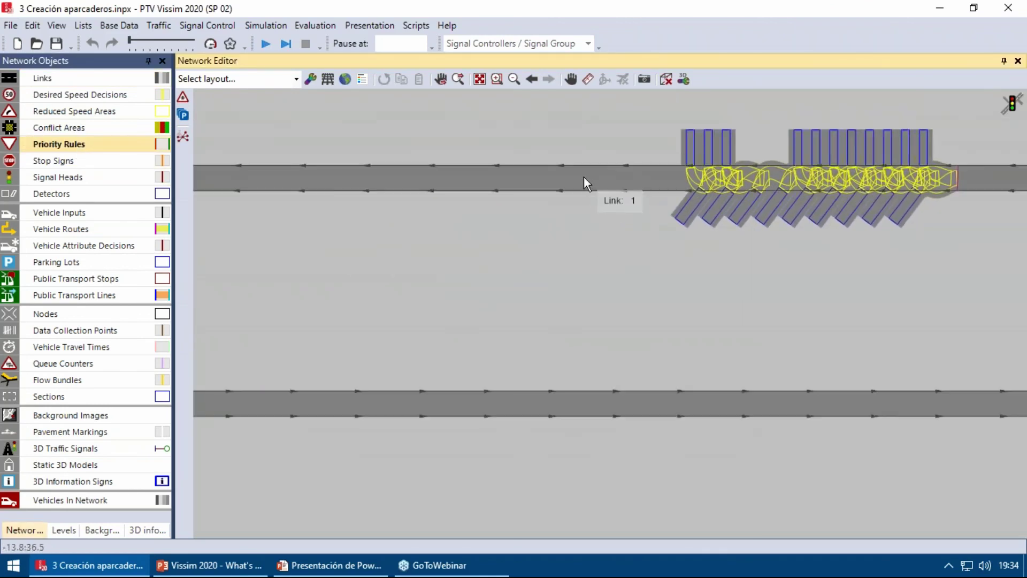
right_click(593, 404)
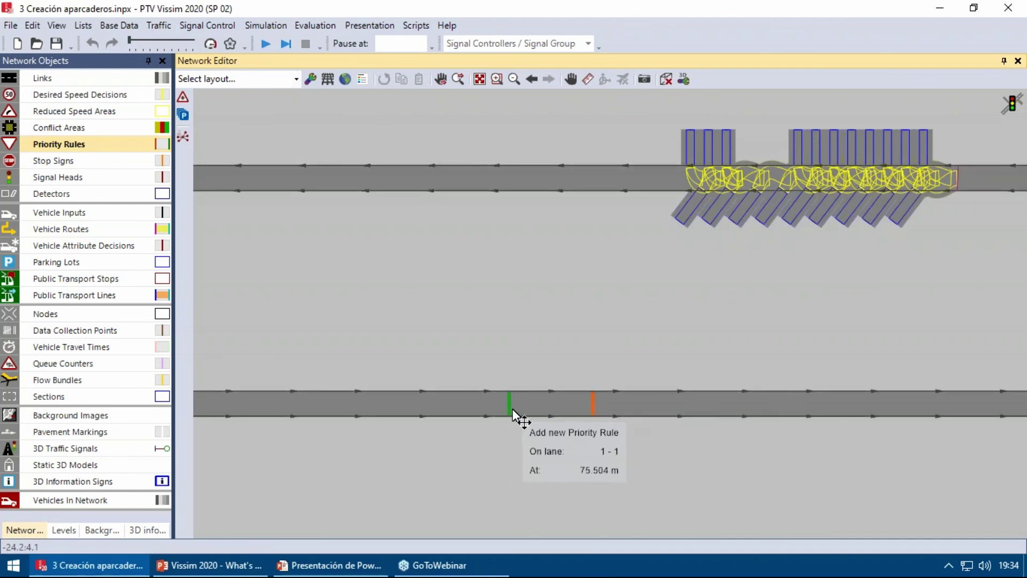
right_click(483, 408)
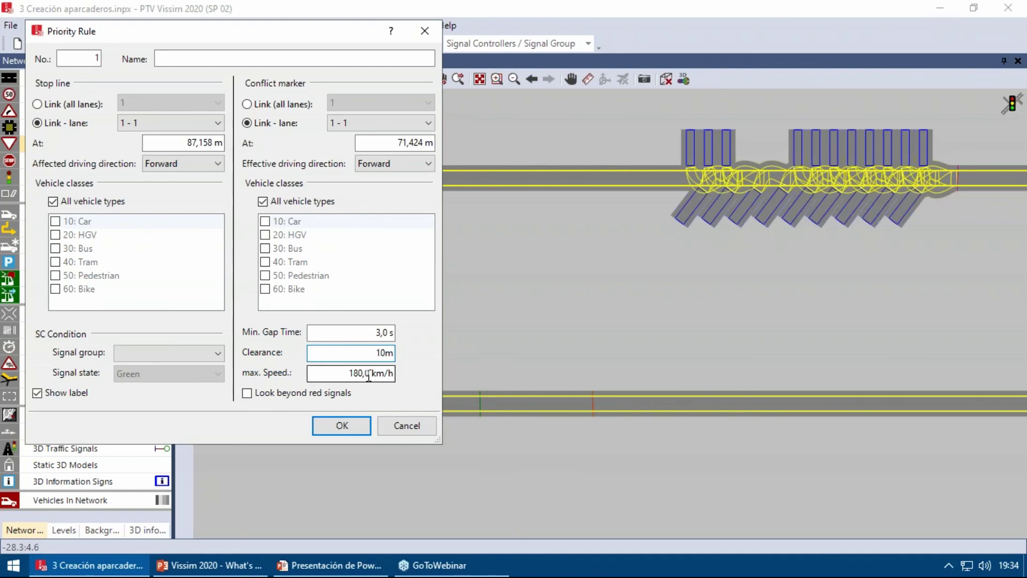
left_click(342, 426)
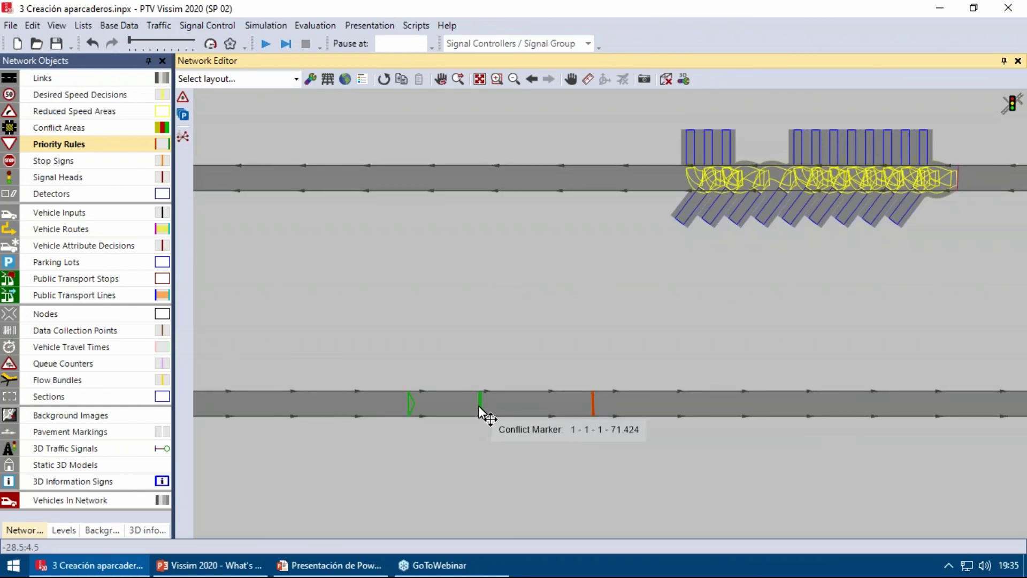
Show the priority rules list and set the rule's clearance to 7.5 m.
right_click(89, 150)
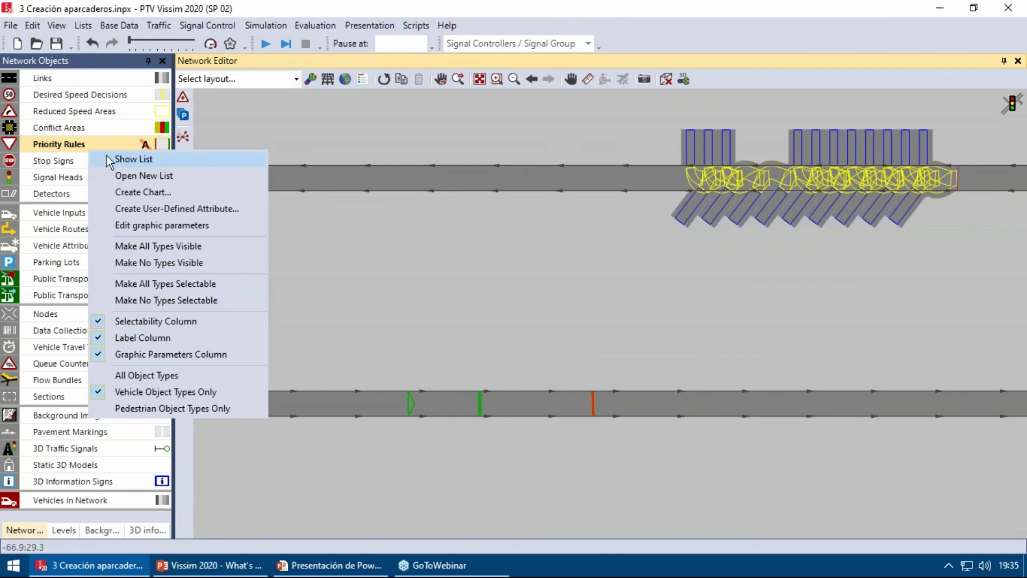
left_click(107, 155)
left_click(595, 408)
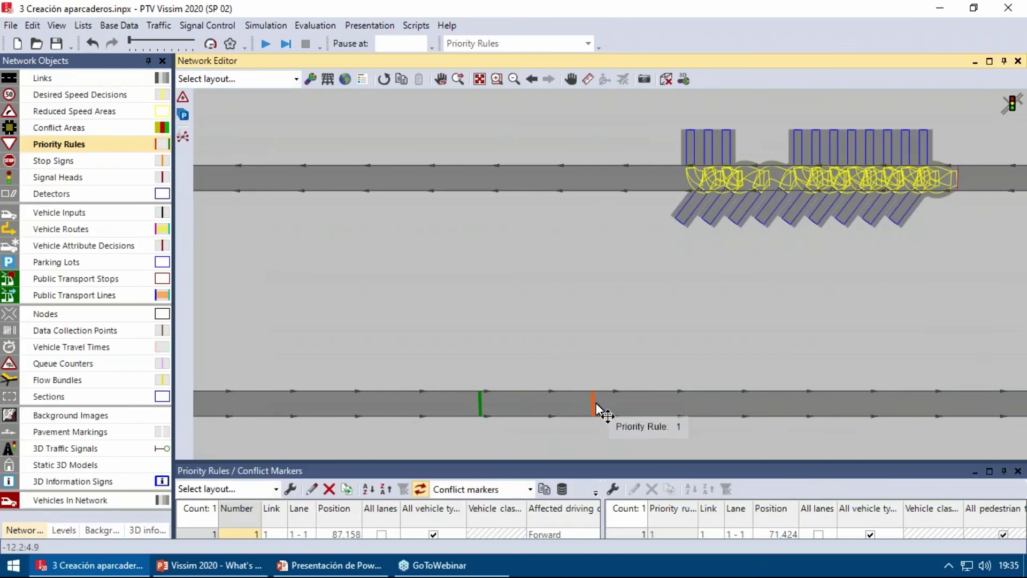
double_click(596, 407)
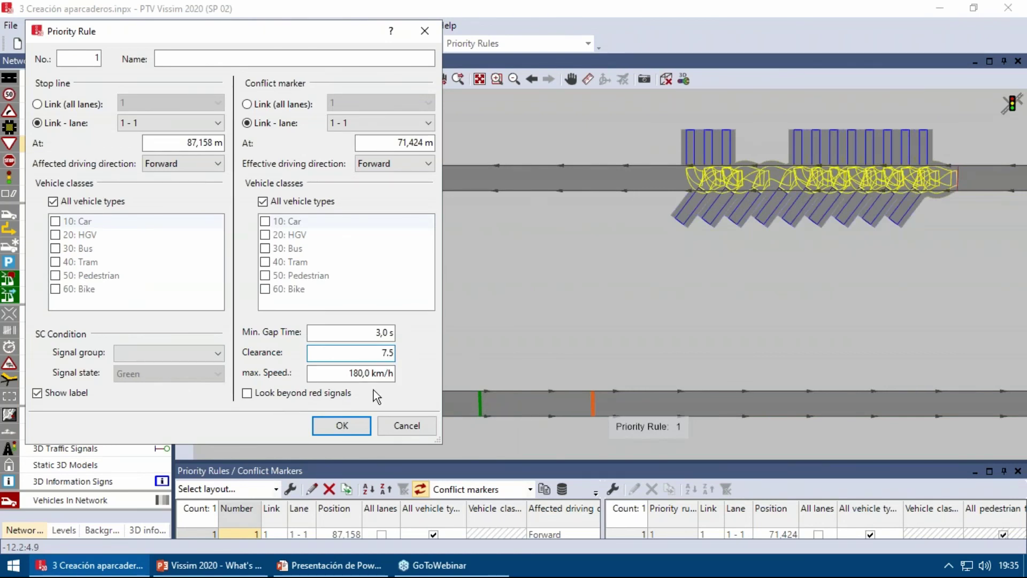
left_click(344, 424)
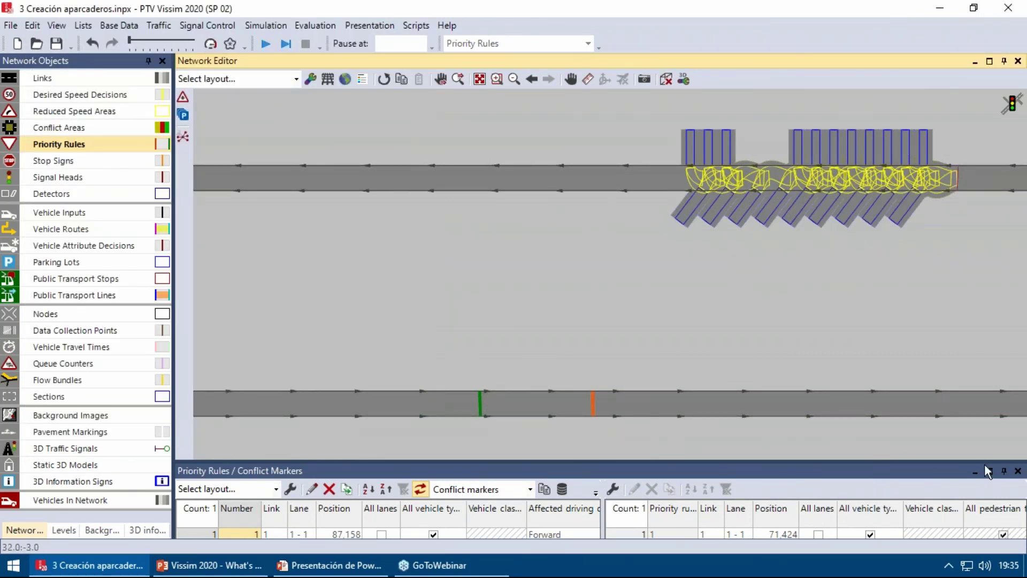
Close the priority rules list and try to lengthen the conflict marker's clearance directly in the drawing.
left_click(1018, 472)
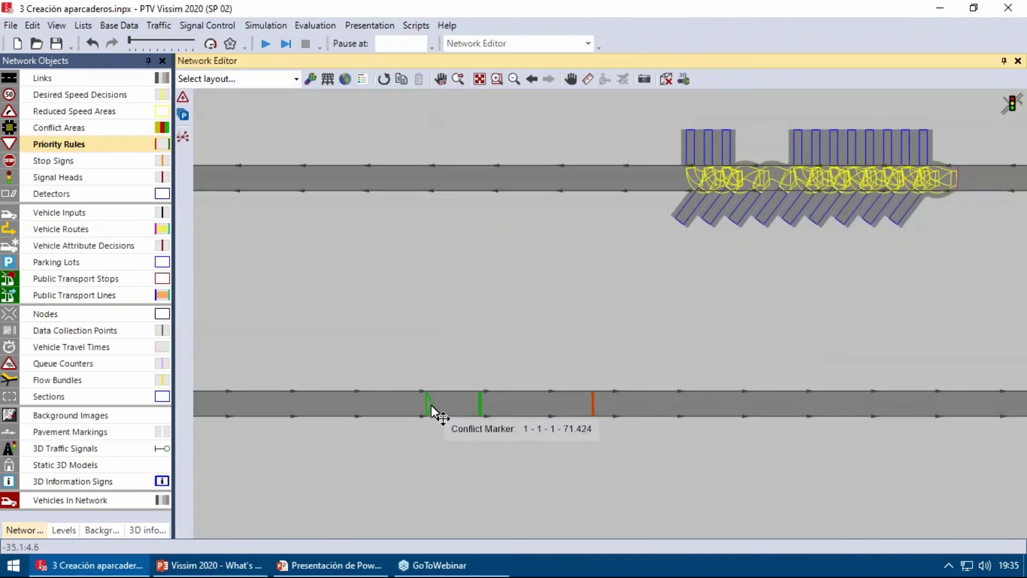
mouse_move(428, 412)
left_mouse_down()
mouse_move(367, 408)
mouse_move(483, 408)
mouse_move(361, 408)
left_mouse_up()
left_click(428, 336)
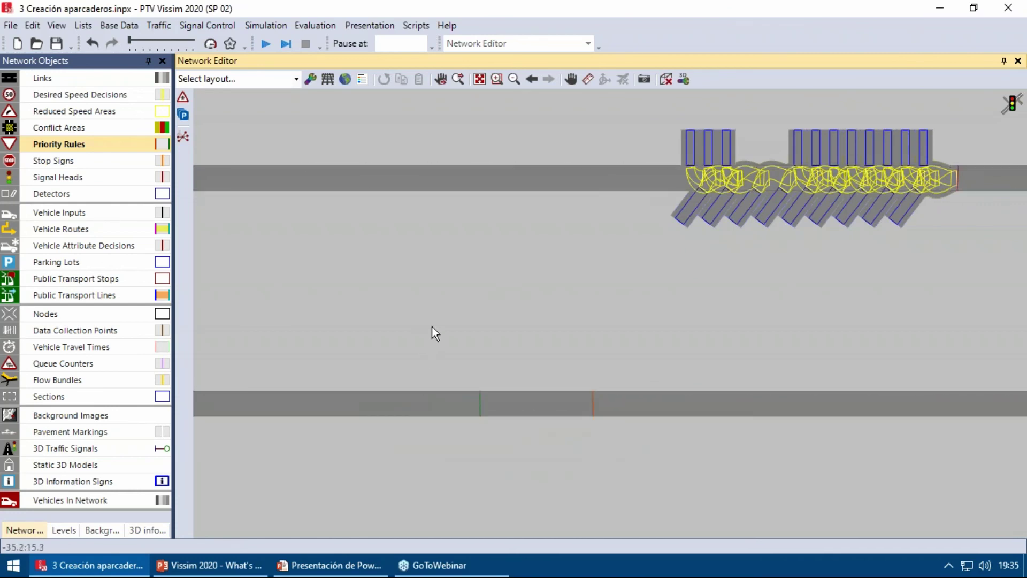
Open the recent network file 4 Aparcaderos contrario.inpx without saving the changes to the current one.
scroll(410, 284, "down", 2)
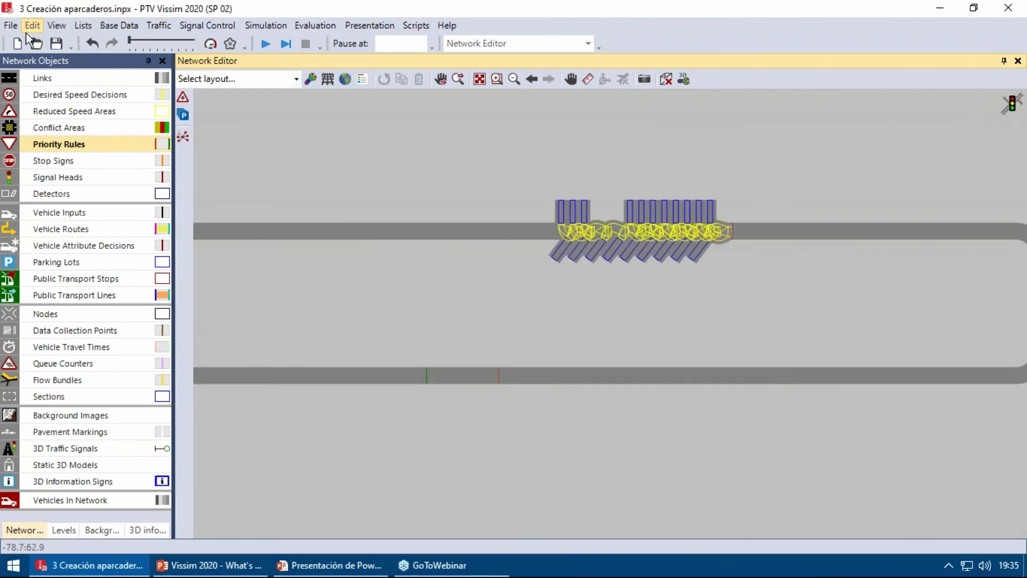
left_click(11, 26)
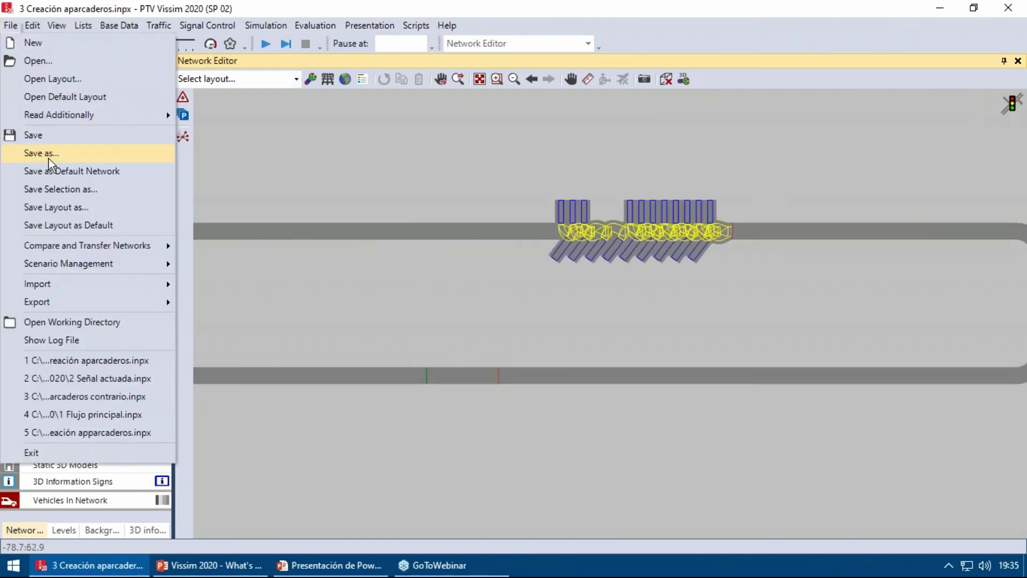
mouse_move(78, 270)
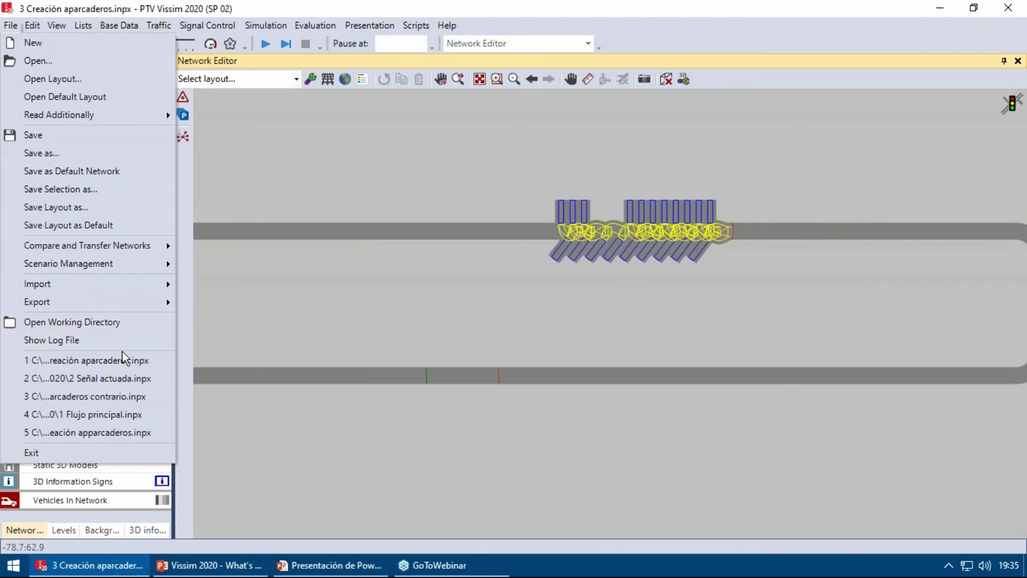
left_click(146, 402)
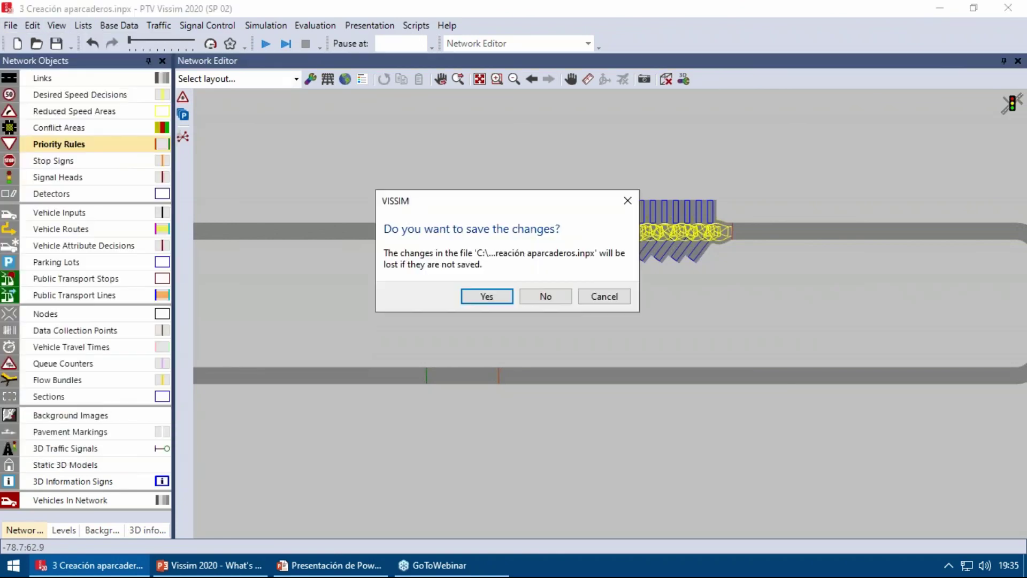
left_click(551, 299)
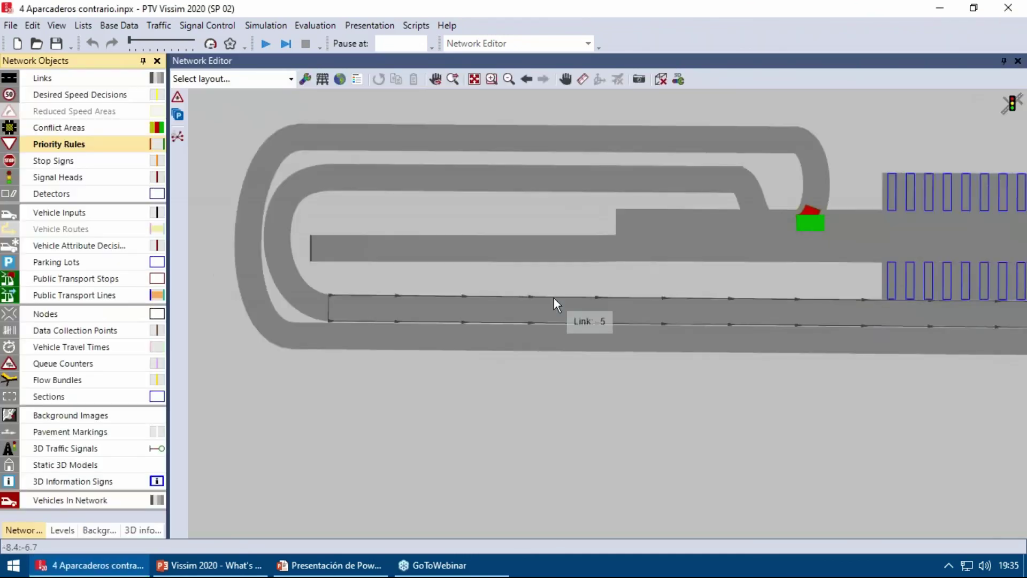
Bring the whole two-row car park network into view and start its simulation.
scroll(554, 298, "down", 2)
scroll(596, 243, "up", 3)
scroll(487, 233, "down", 5)
scroll(512, 195, "up", 1)
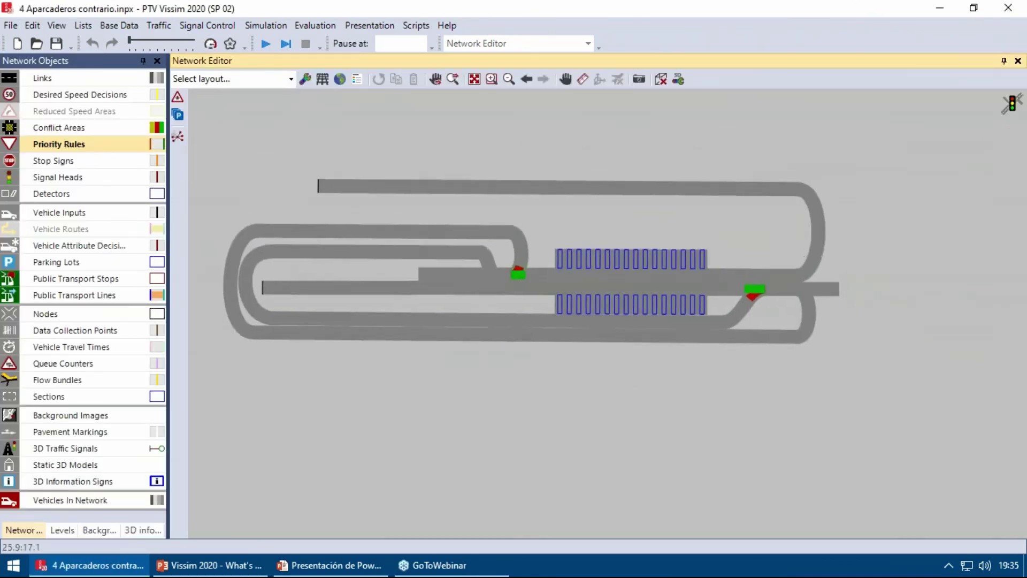
scroll(515, 225, "up", 1)
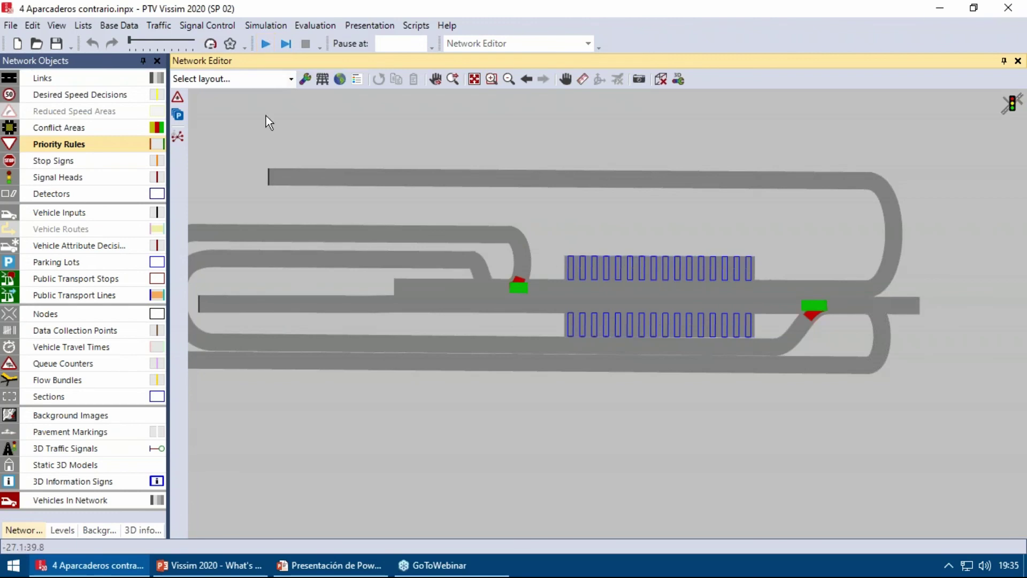
key("F5")
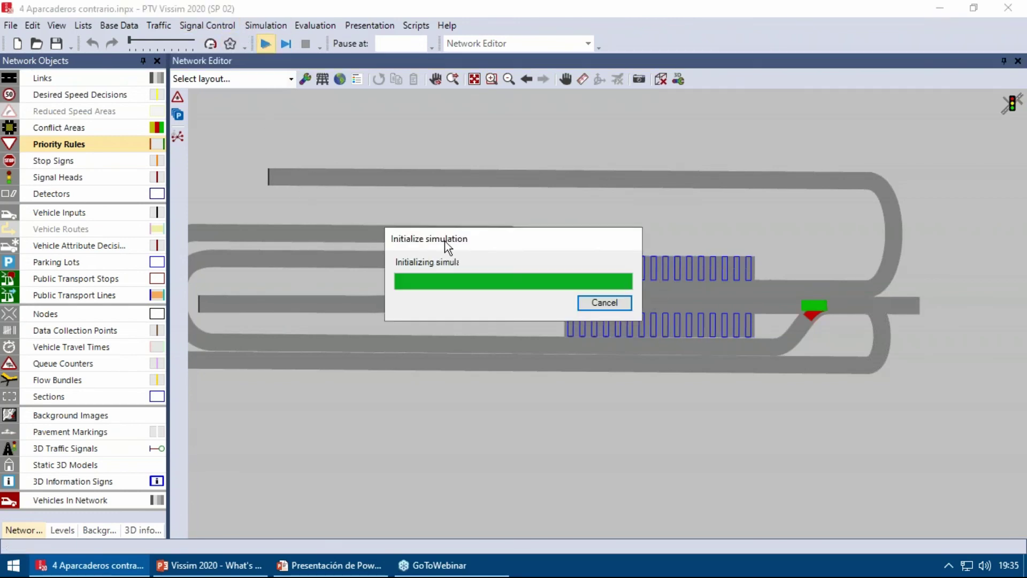
Watch the vehicles manoeuvre into both parking rows in 3D, return to 2D and stop the simulation.
left_click(660, 79)
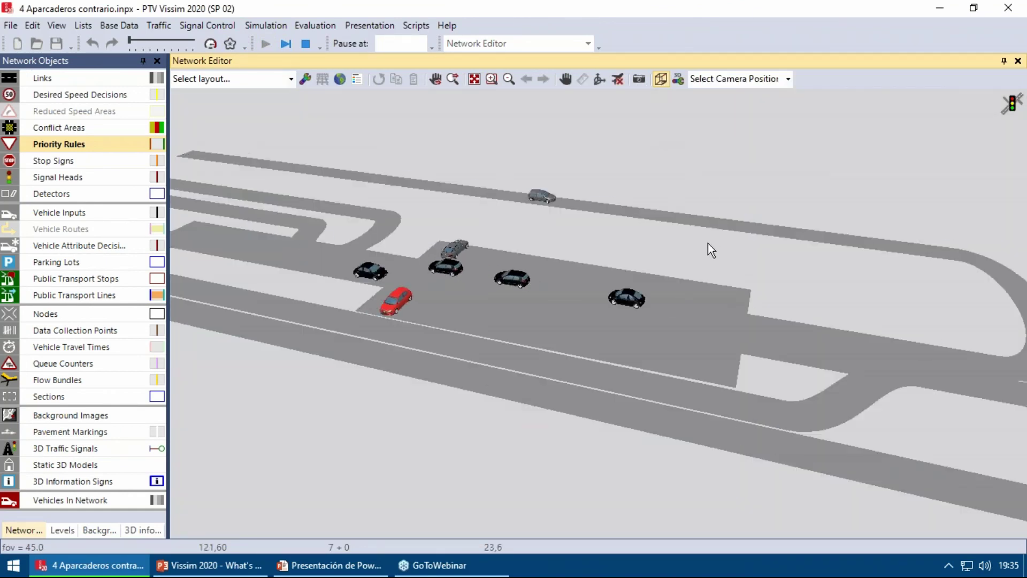
scroll(702, 245, "down", 2)
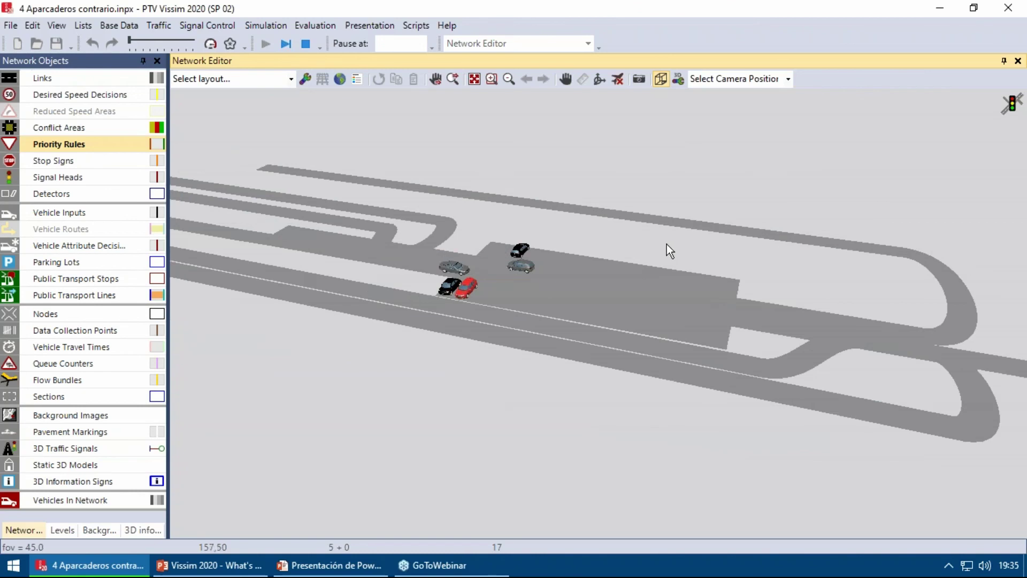
scroll(711, 254, "up", 1)
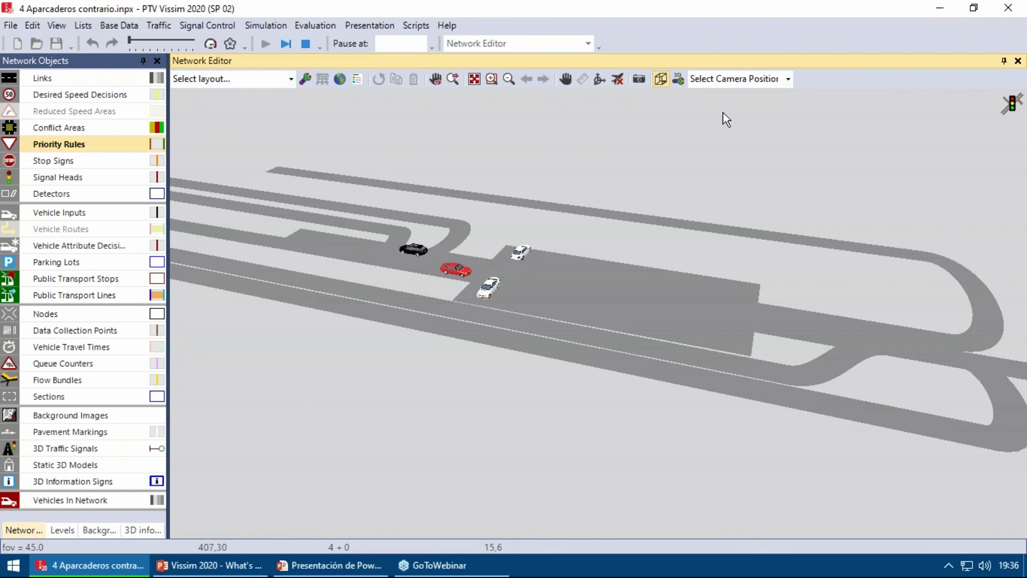
left_click(659, 79)
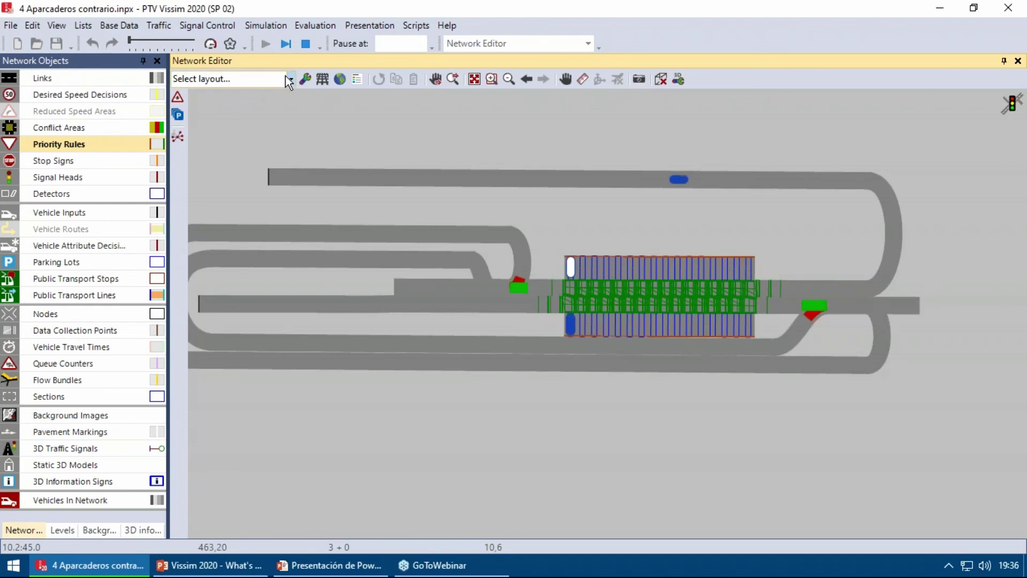
left_click(311, 47)
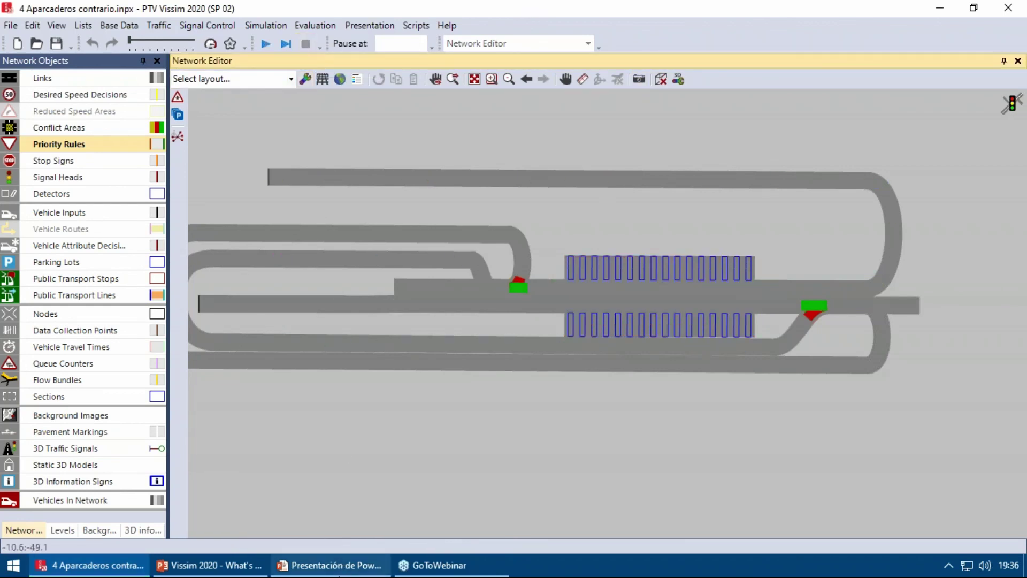
Switch to the PowerPoint presentation and advance to the slide that follows Creador de Aparcaderos.
left_click(345, 567)
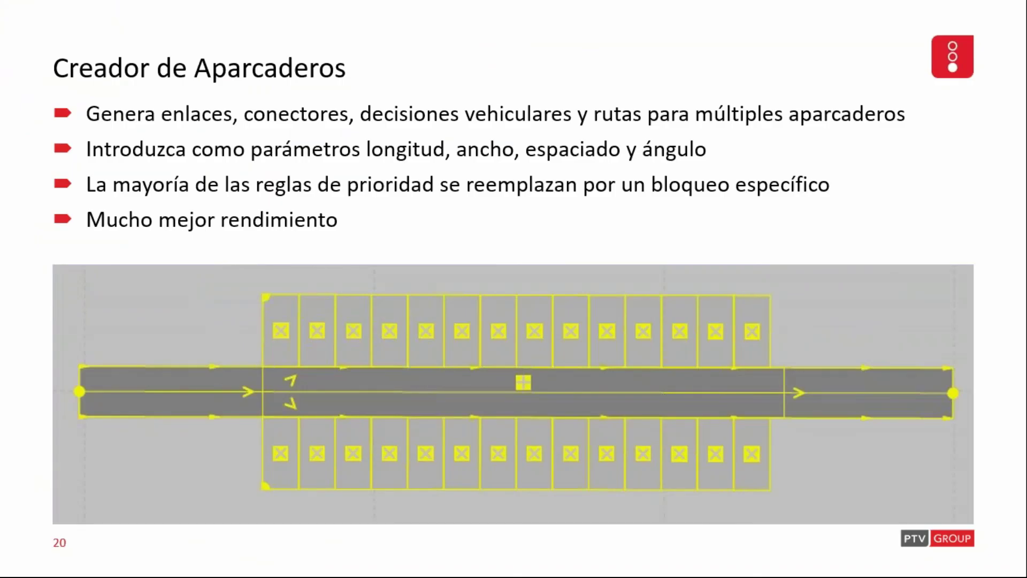
key("Right")
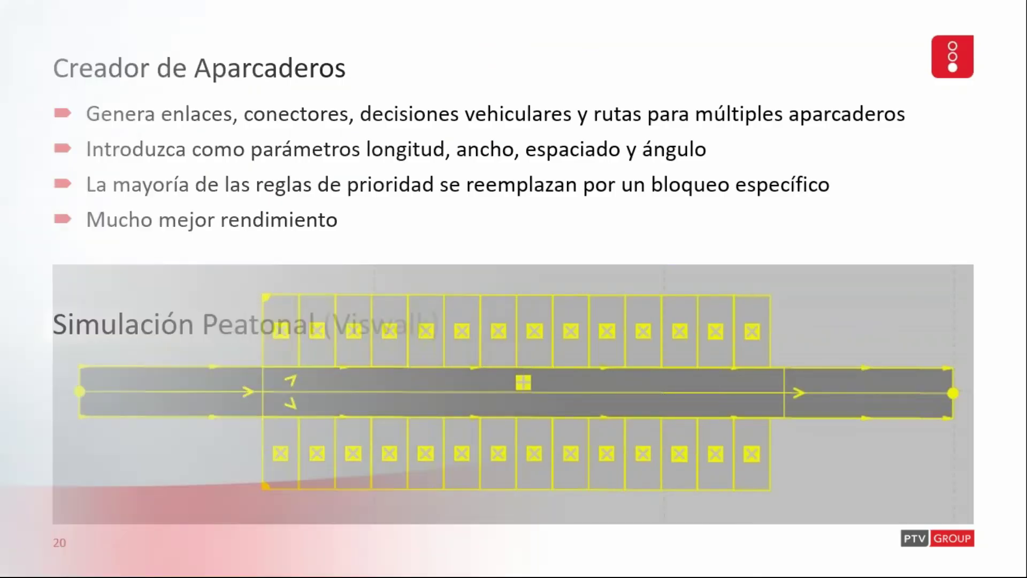